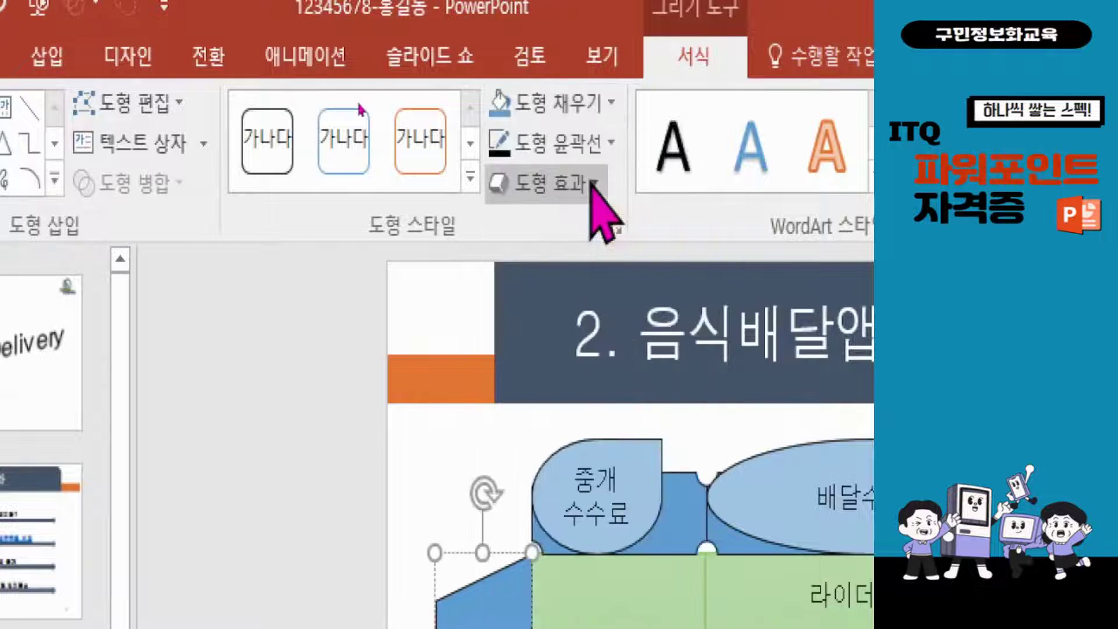
- Fill the 배달의 민족 row header shape with the light gradient 선형 아래쪽
{"action": "left_click", "coordinate": [579, 104]}
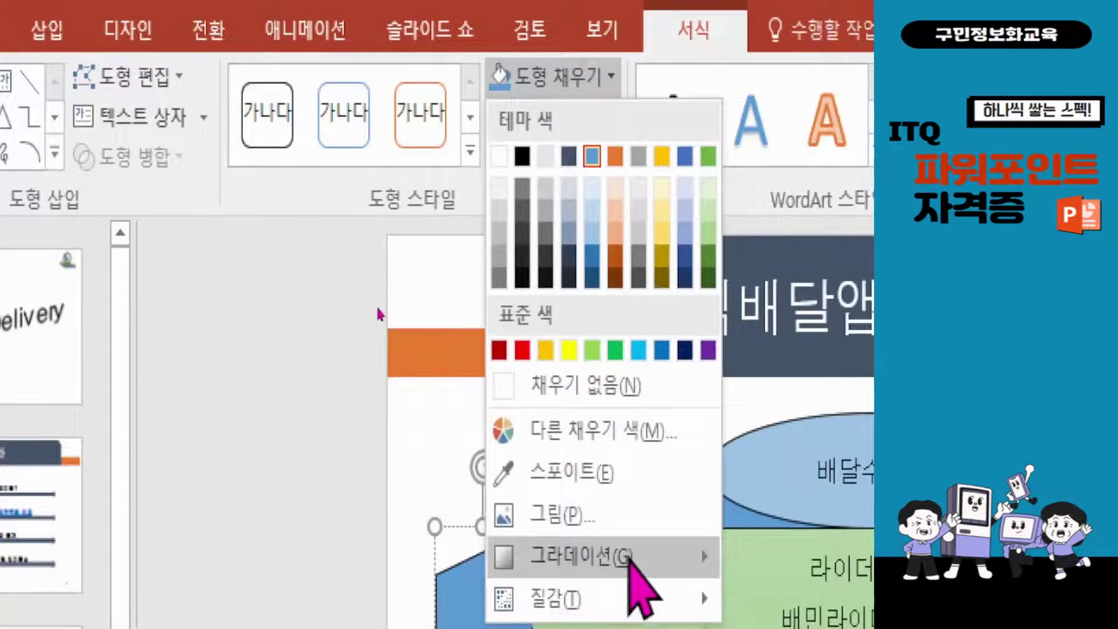
{"action": "mouse_move", "coordinate": [628, 577]}
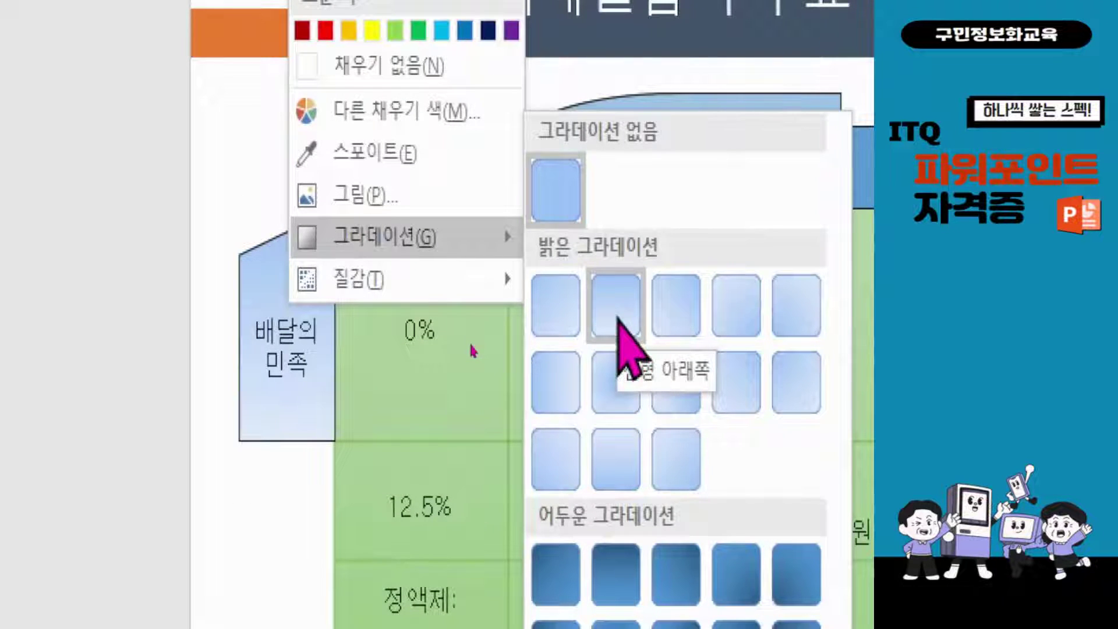
{"action": "left_click", "coordinate": [618, 318]}
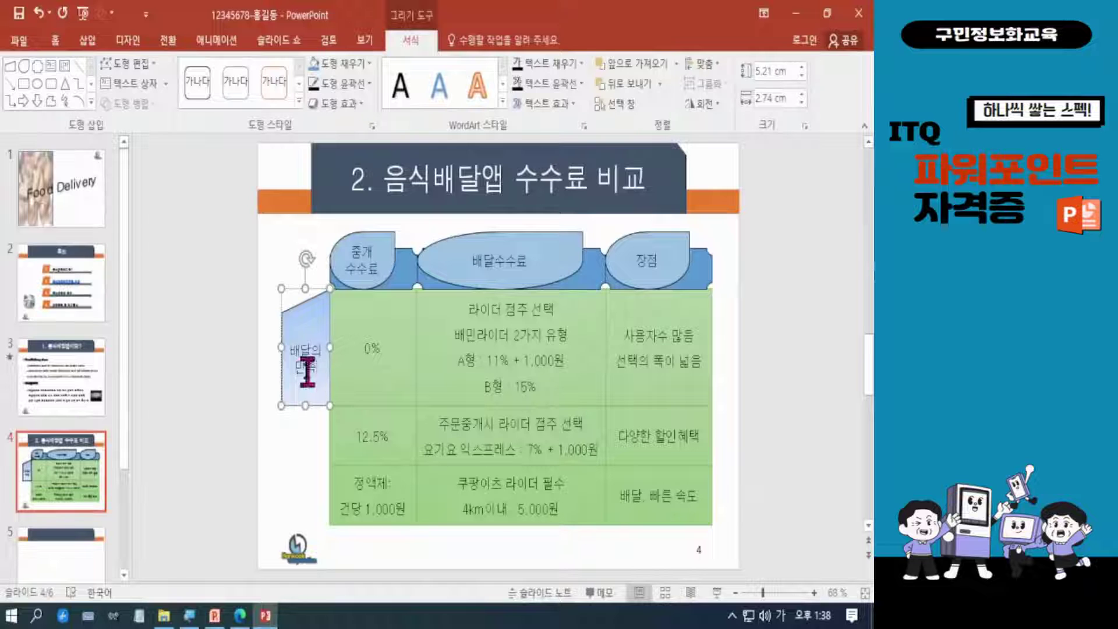
- Duplicate the 배달의 민족 shape beside the 12.5% row at 2.7 cm high, and copy that one beside the last row
{"action": "left_click_drag", "start_coordinate": [312, 404], "coordinate": [307, 464]}
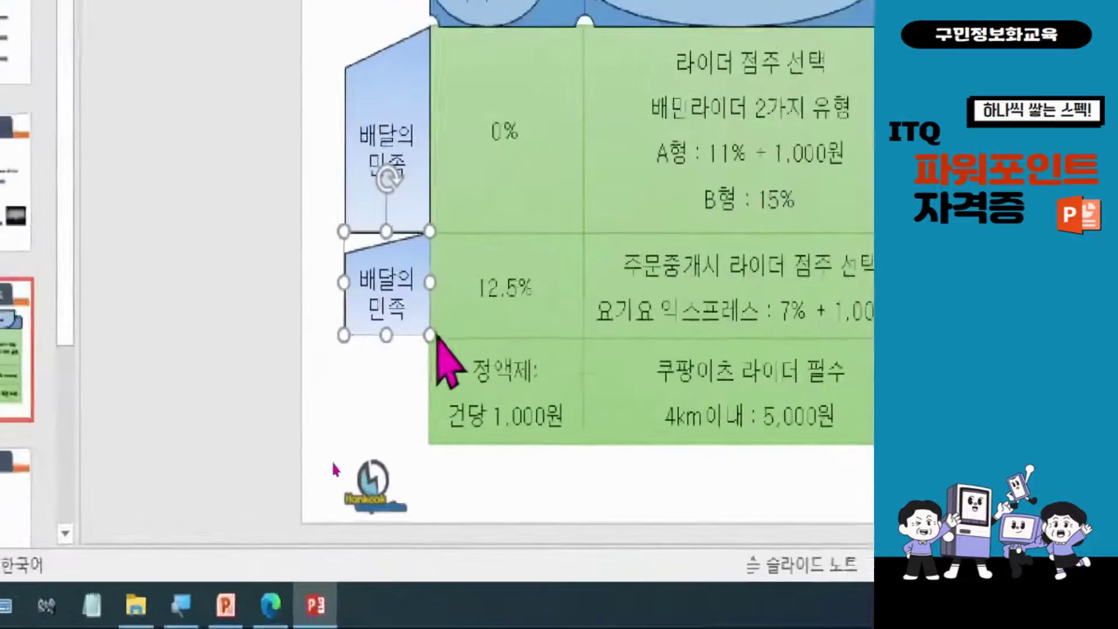
{"action": "left_click_drag", "start_coordinate": [386, 335], "coordinate": [382, 326]}
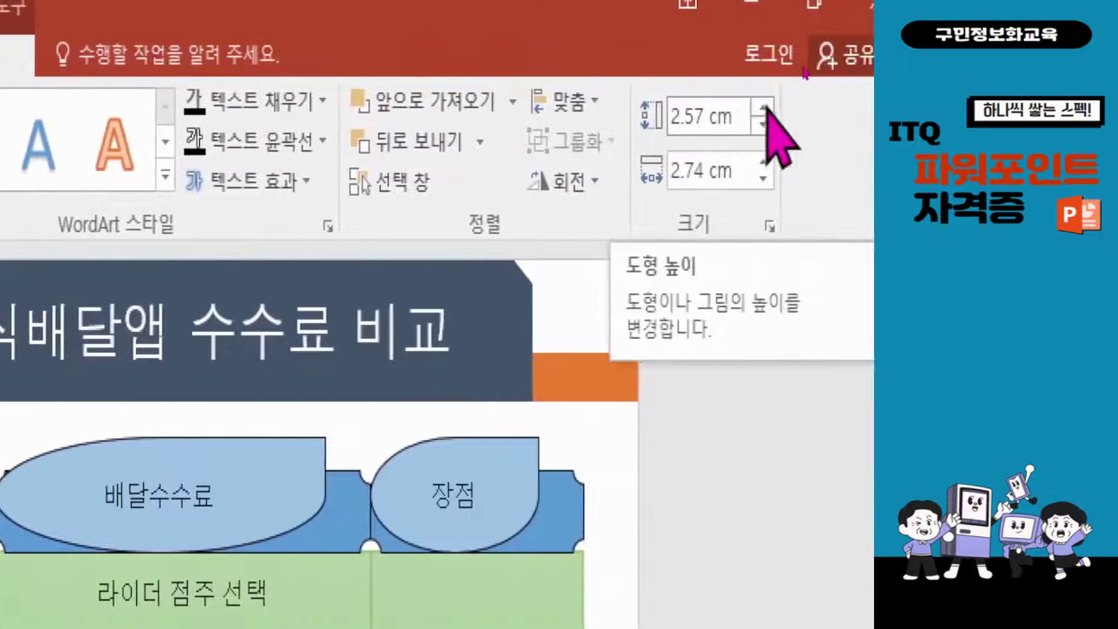
{"action": "left_click", "coordinate": [809, 108]}
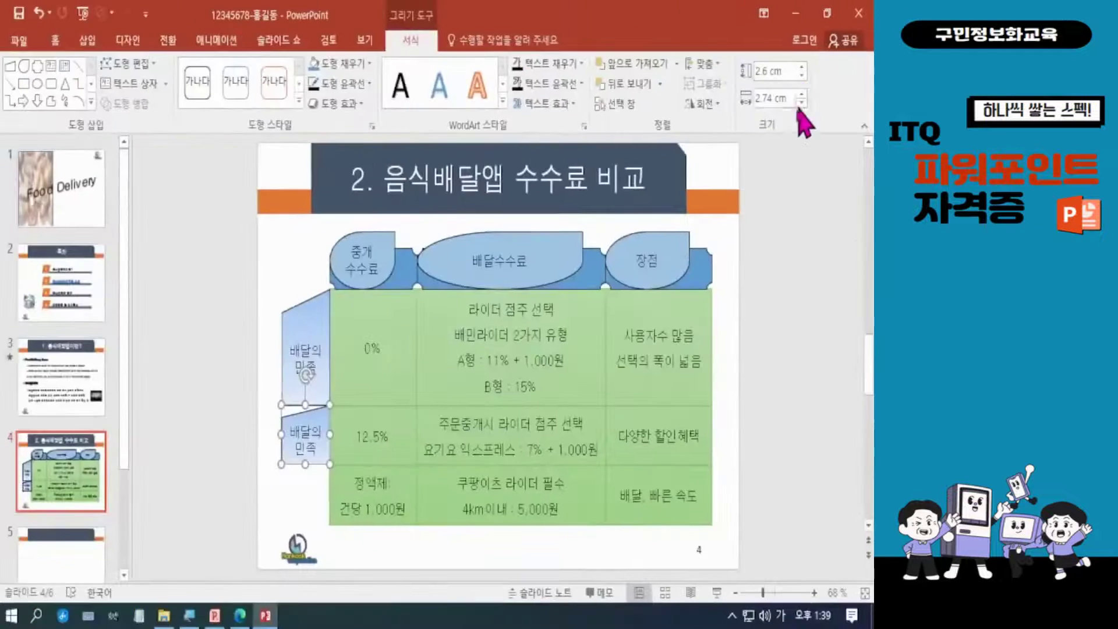
{"action": "left_click", "coordinate": [803, 67]}
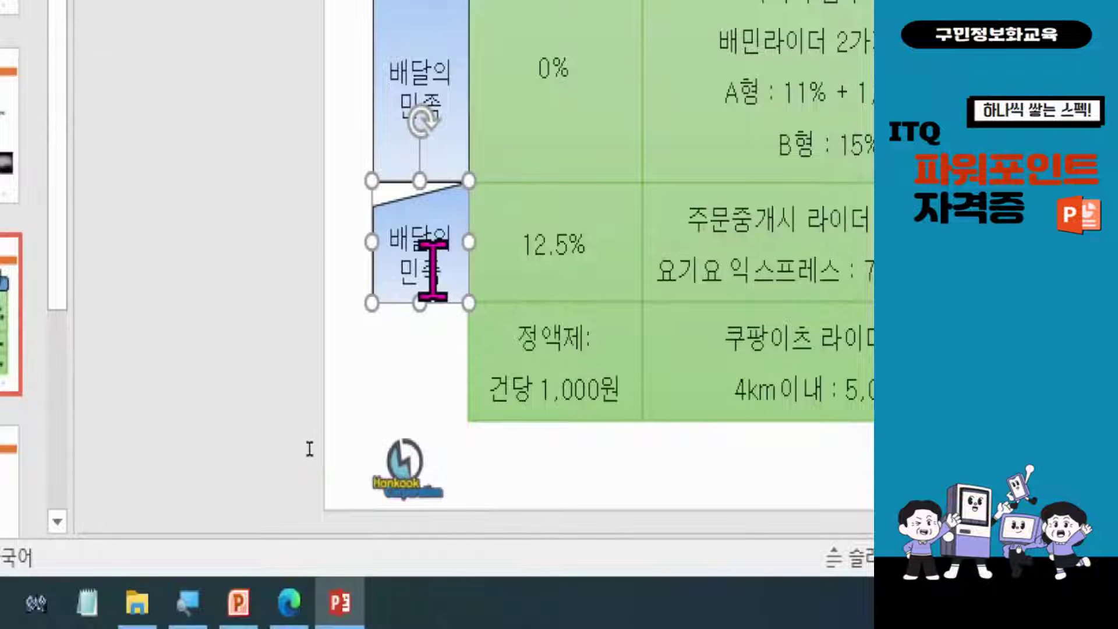
{"action": "left_click_drag", "start_coordinate": [415, 262], "coordinate": [407, 422]}
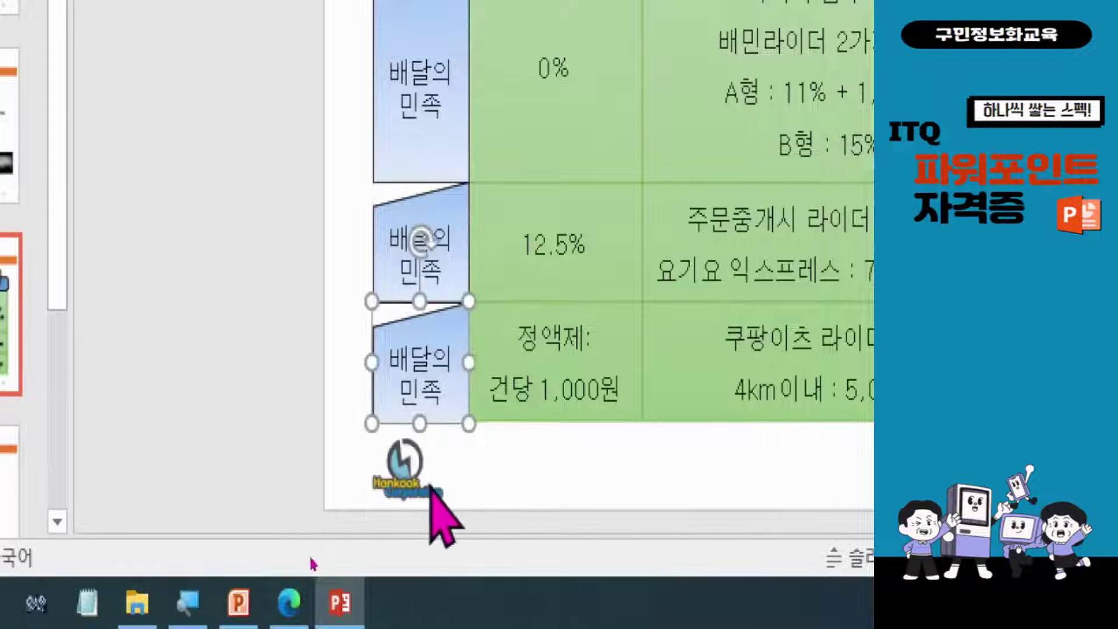
- Replace the text in the shape beside the 12.5% row with 요기요
{"action": "left_click", "coordinate": [449, 279]}
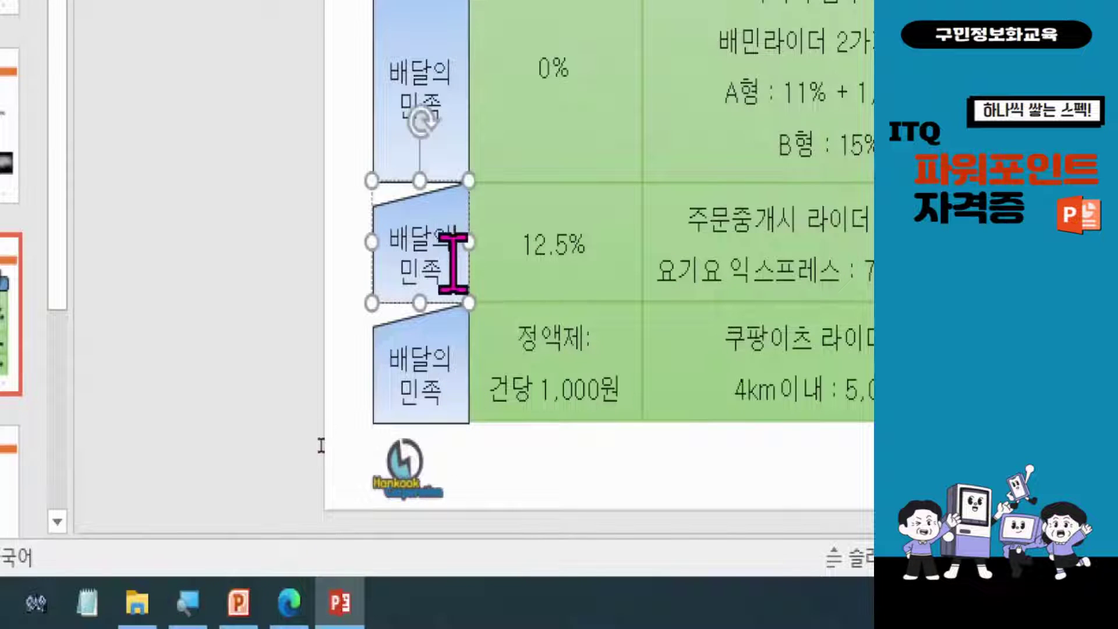
{"action": "left_click_drag", "start_coordinate": [392, 238], "coordinate": [457, 288]}
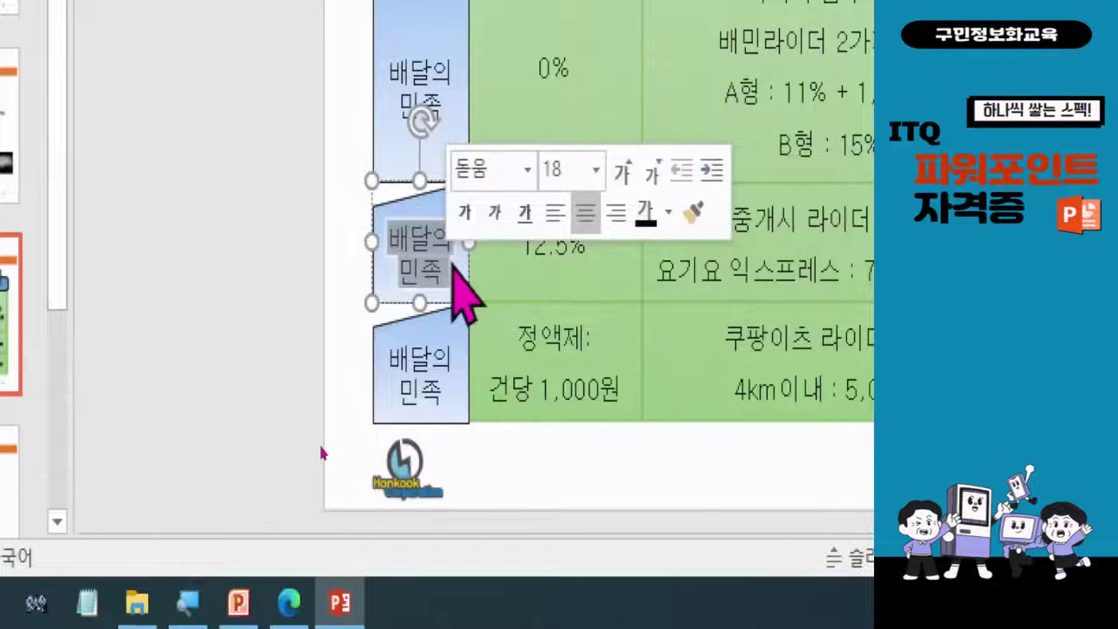
{"action": "type", "text": "요기요"}
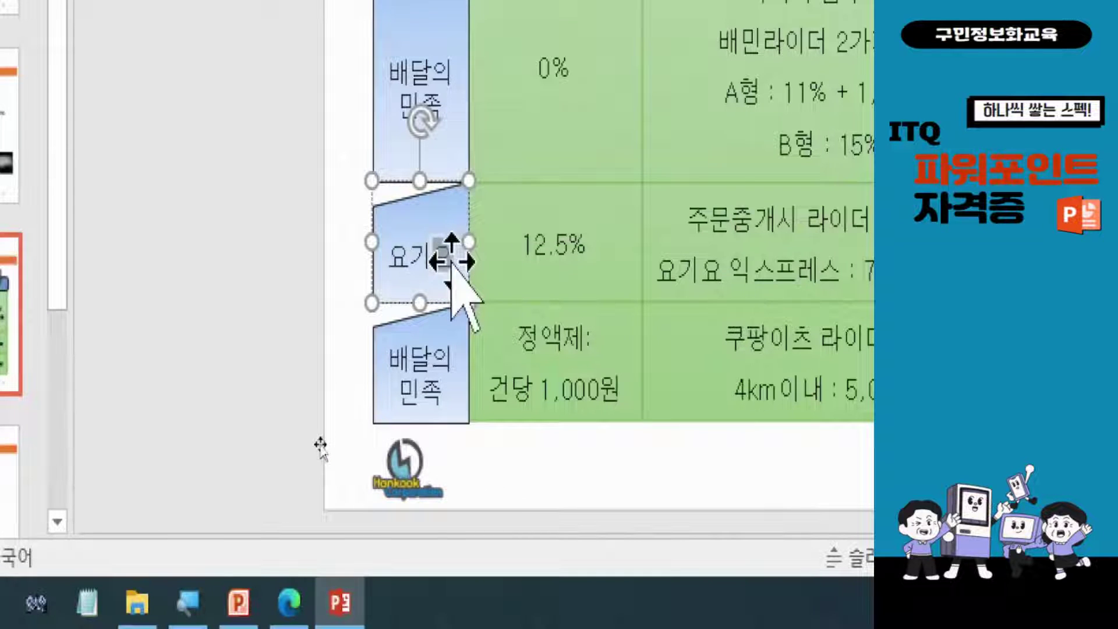
- Replace the text in the shape beside the last table row with 쿠팡이츠, breaking the line after 쿠팡
{"action": "left_click", "coordinate": [388, 360]}
{"action": "left_click_drag", "start_coordinate": [387, 360], "coordinate": [457, 408]}
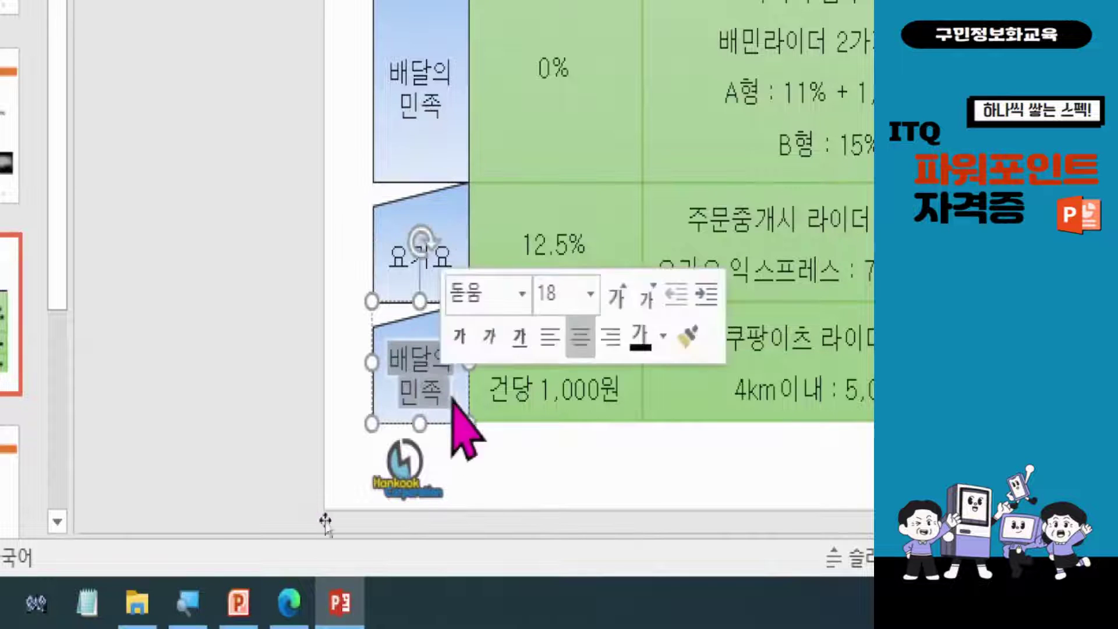
{"action": "type", "text": "ㄱ"}
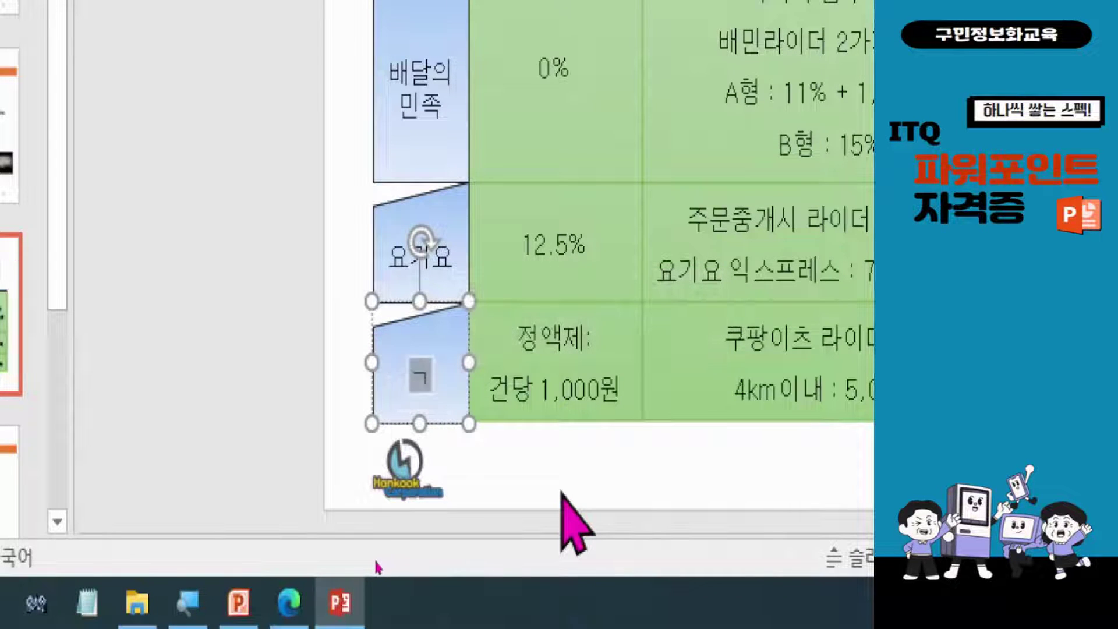
{"action": "type", "text": "랑ㅎ"}
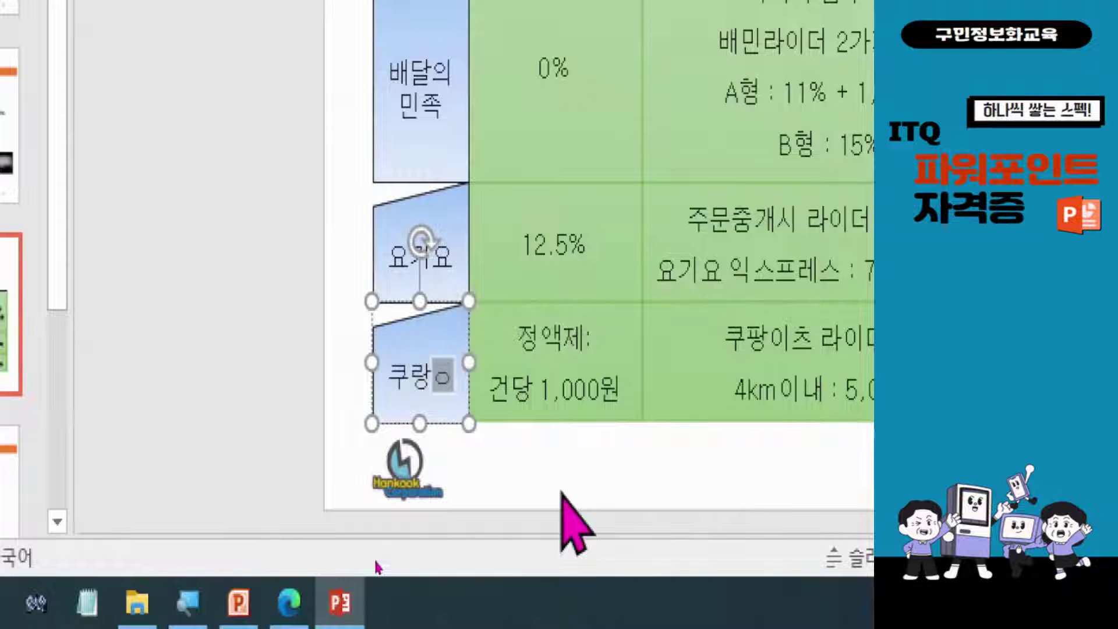
{"action": "key", "text": "BackSpace"}
{"action": "key", "text": "BackSpace"}
{"action": "type", "text": "쿠"}
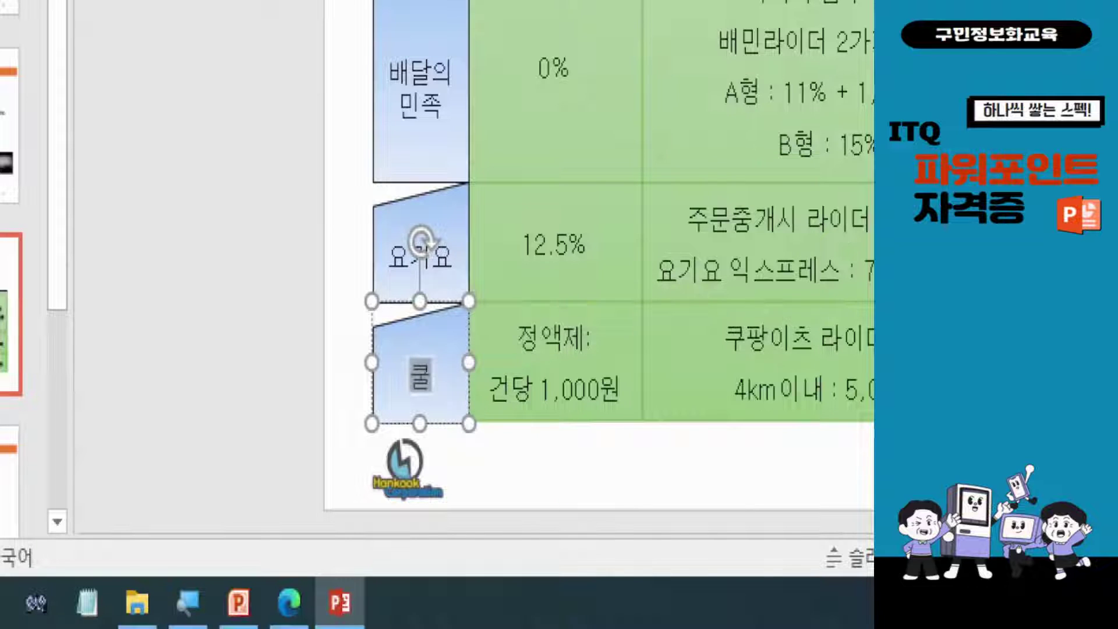
{"action": "type", "text": "팡이츠"}
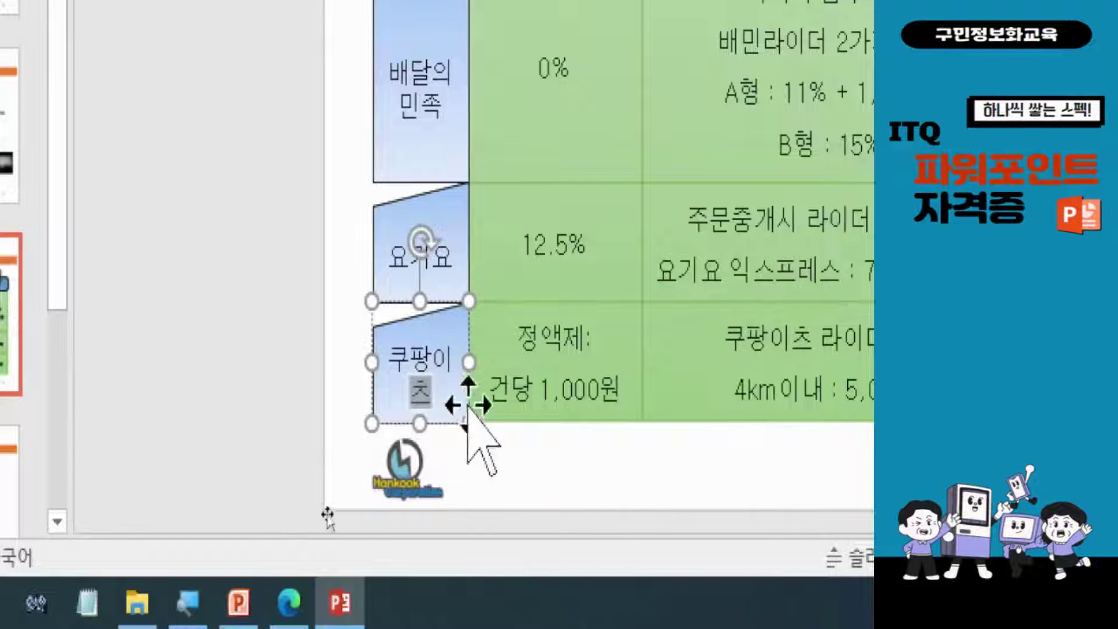
{"action": "left_click", "coordinate": [437, 365]}
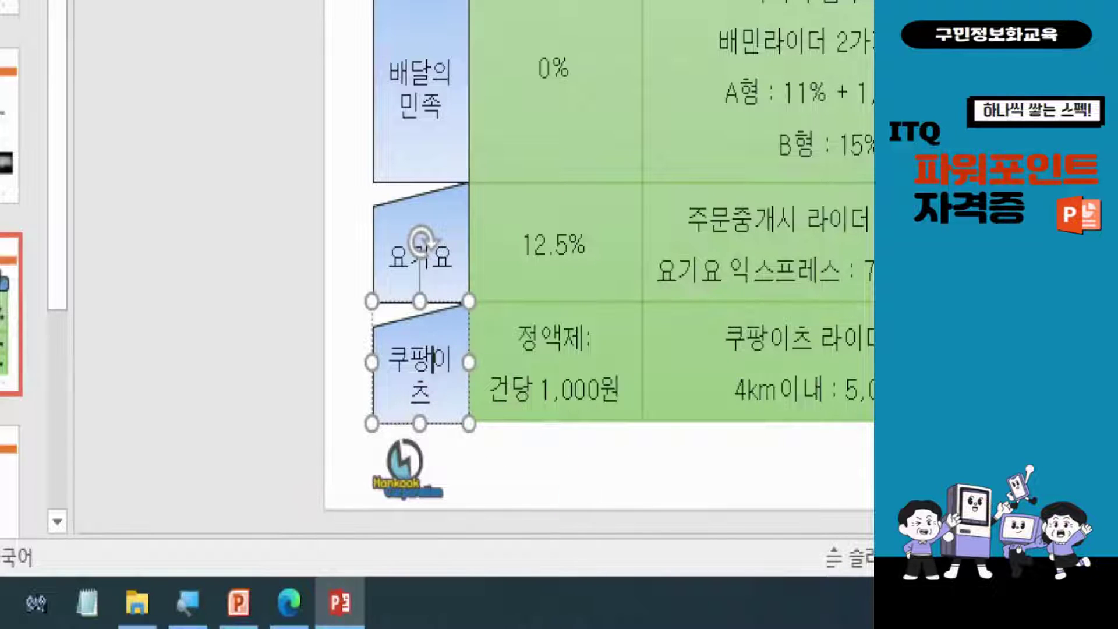
{"action": "key", "text": "Return"}
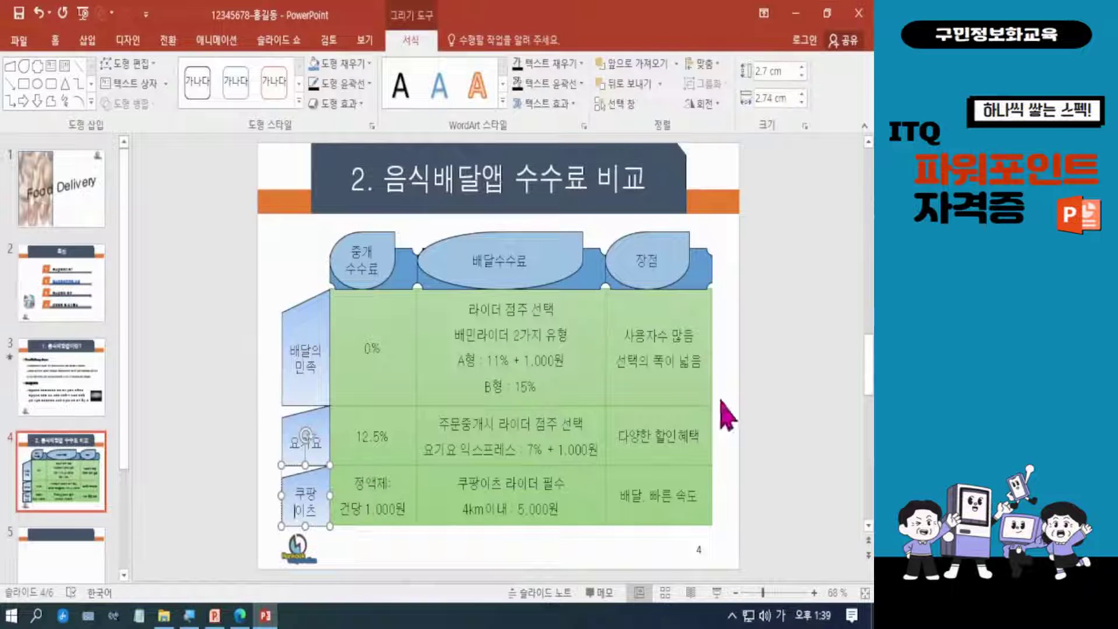
- Bring the green table to the front of all objects on the slide
{"action": "left_click", "coordinate": [704, 387]}
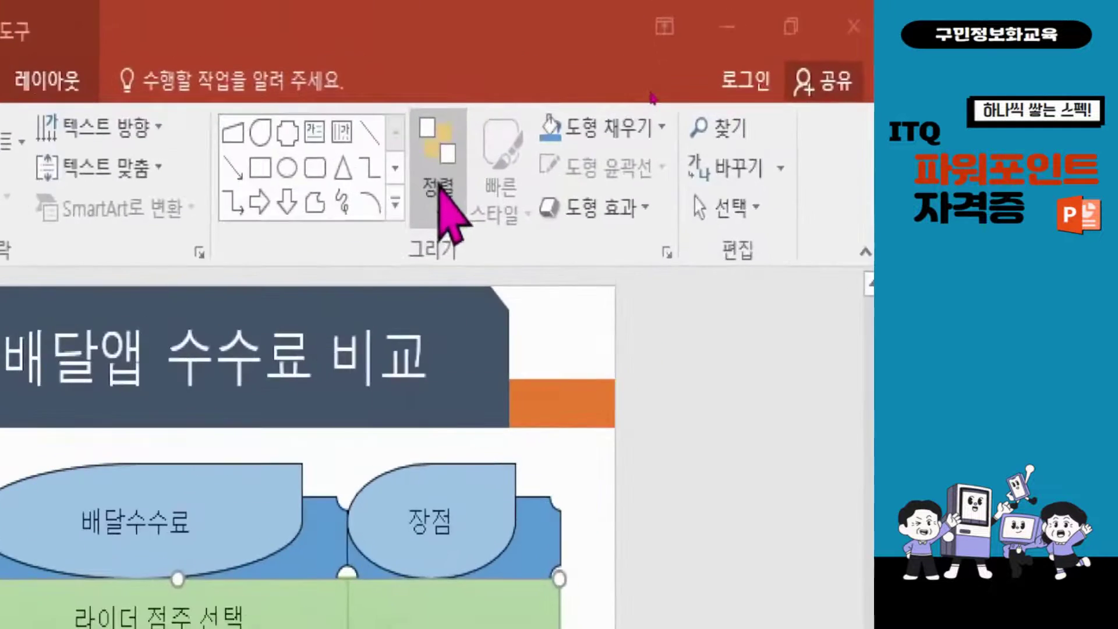
{"action": "left_click", "coordinate": [456, 170]}
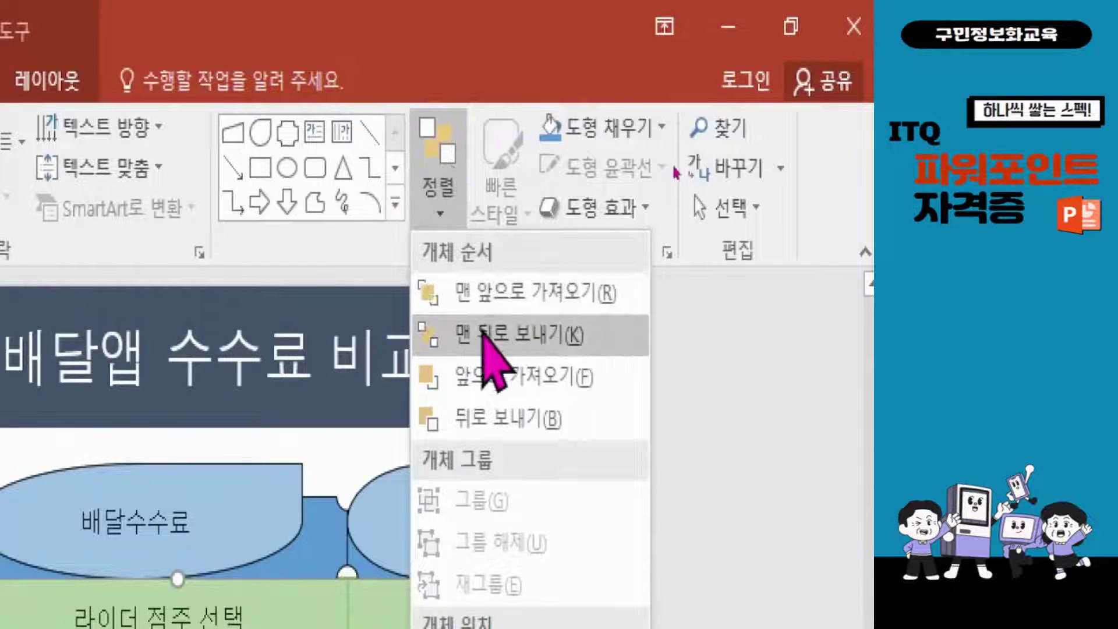
{"action": "left_click", "coordinate": [491, 295]}
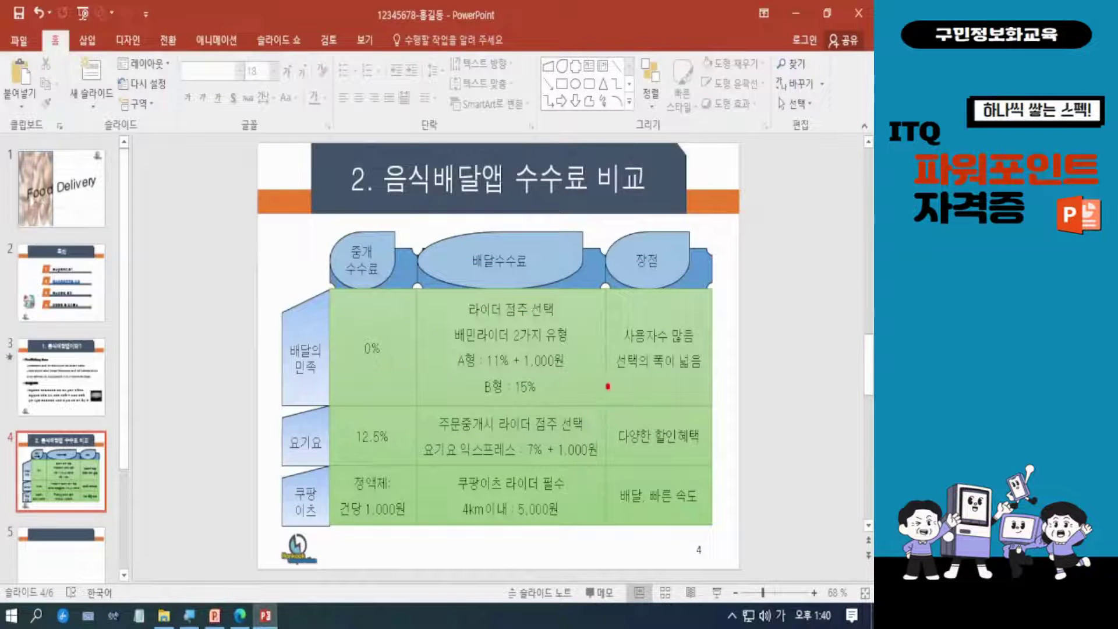
{"action": "left_click_drag", "start_coordinate": [319, 288], "coordinate": [345, 534]}
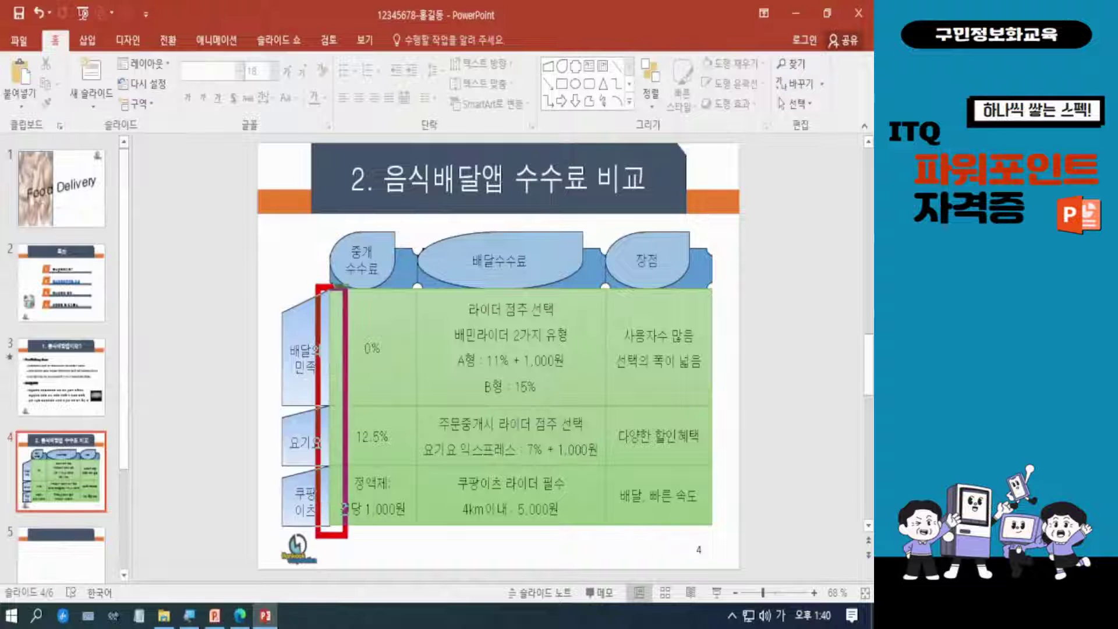
{"action": "key", "text": "Escape"}
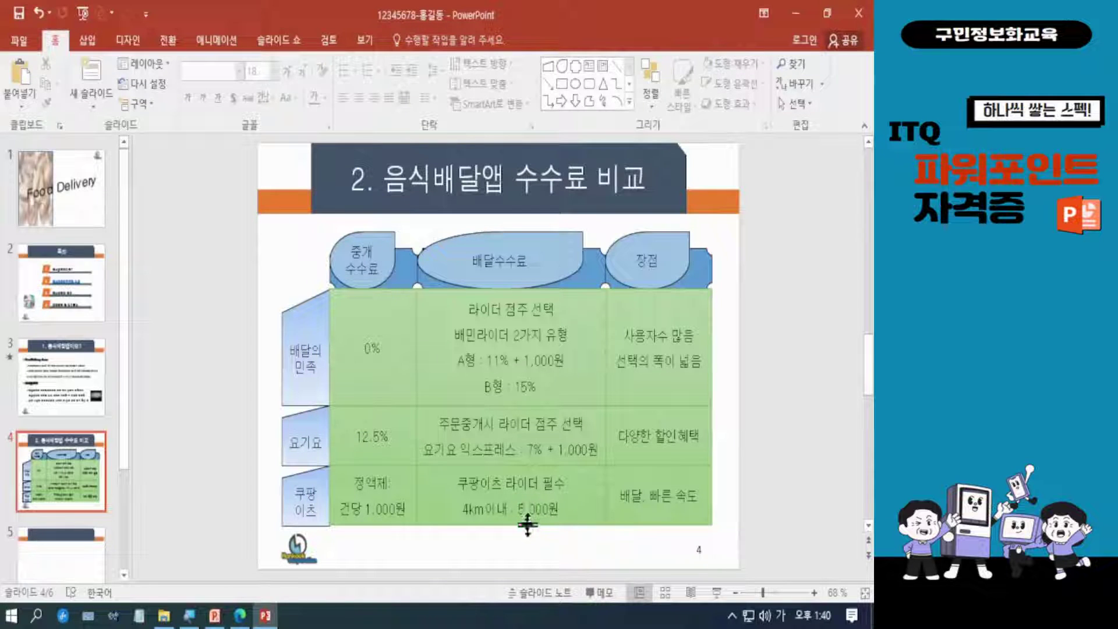
- Extend the table's bottom edge slightly downward to line up with the last row header shape, and deselect the table
{"action": "left_click", "coordinate": [521, 524]}
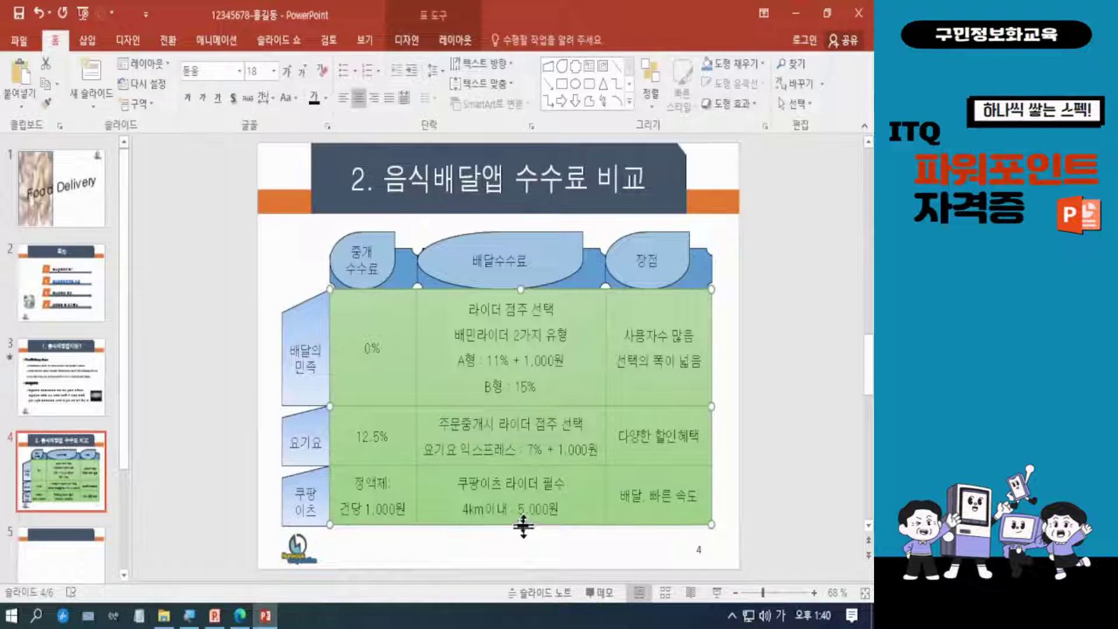
{"action": "left_click_drag", "start_coordinate": [523, 527], "coordinate": [524, 529]}
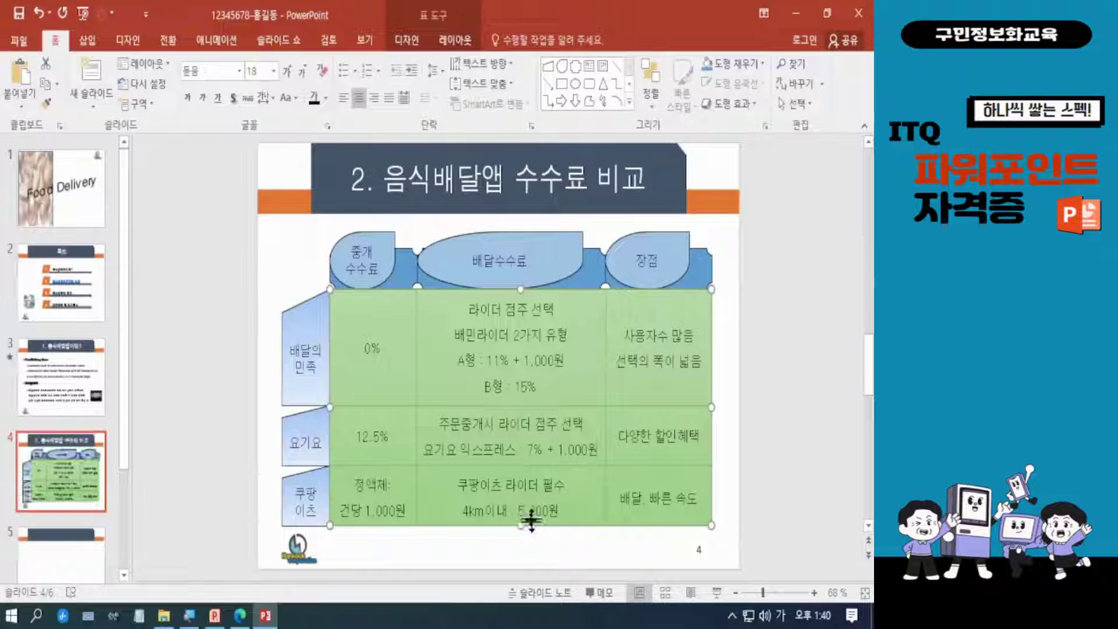
{"action": "left_click", "coordinate": [775, 484]}
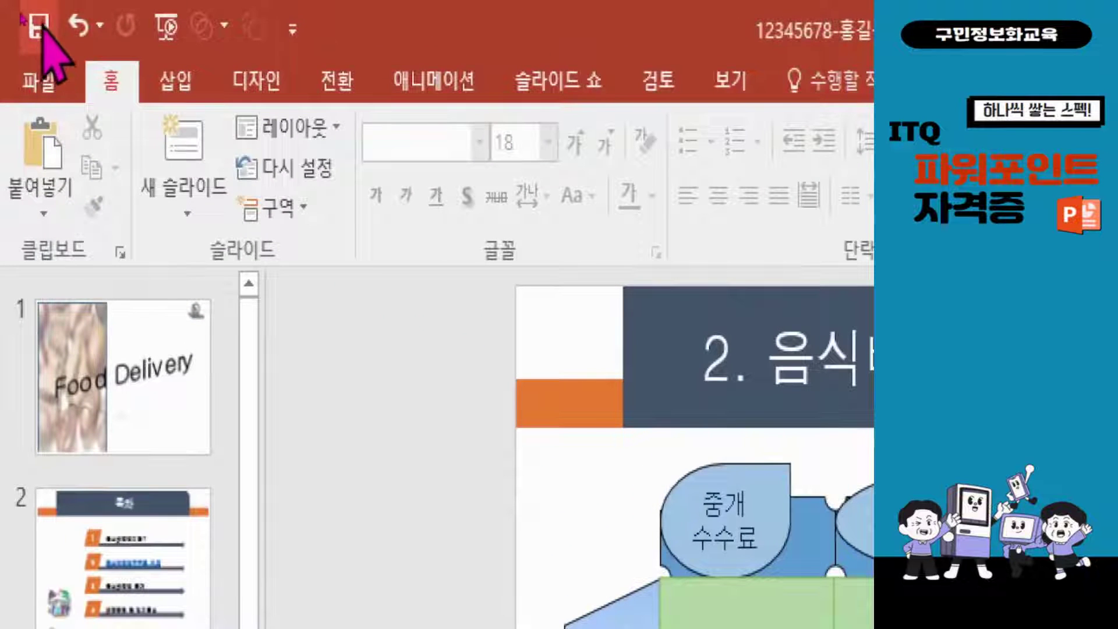
- Save the food delivery presentation and close it
{"action": "left_click", "coordinate": [42, 26]}
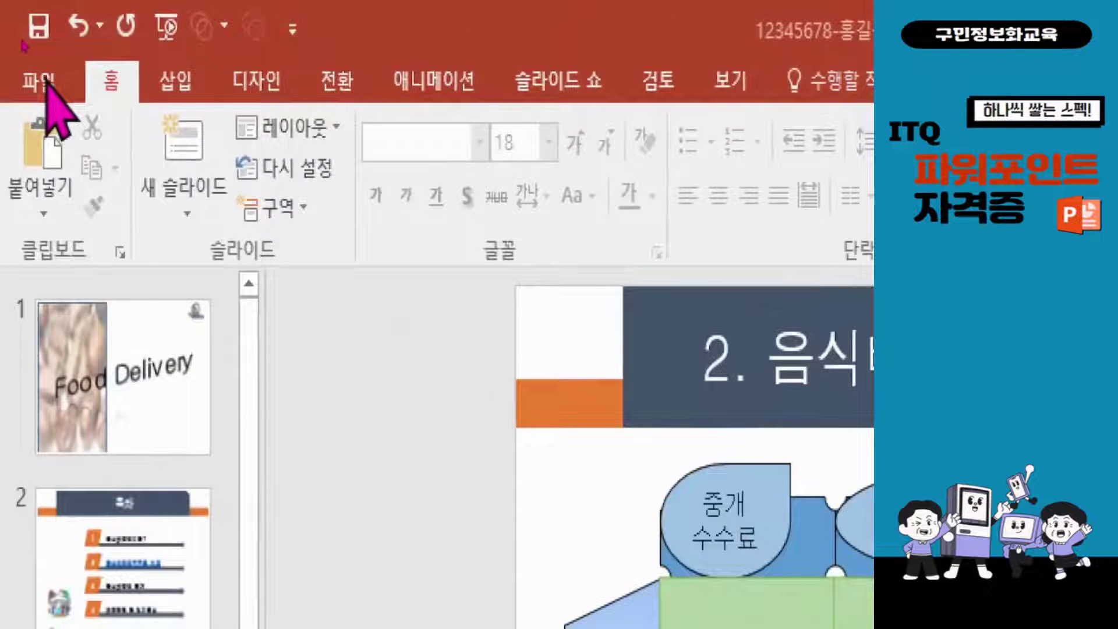
{"action": "left_click", "coordinate": [41, 69]}
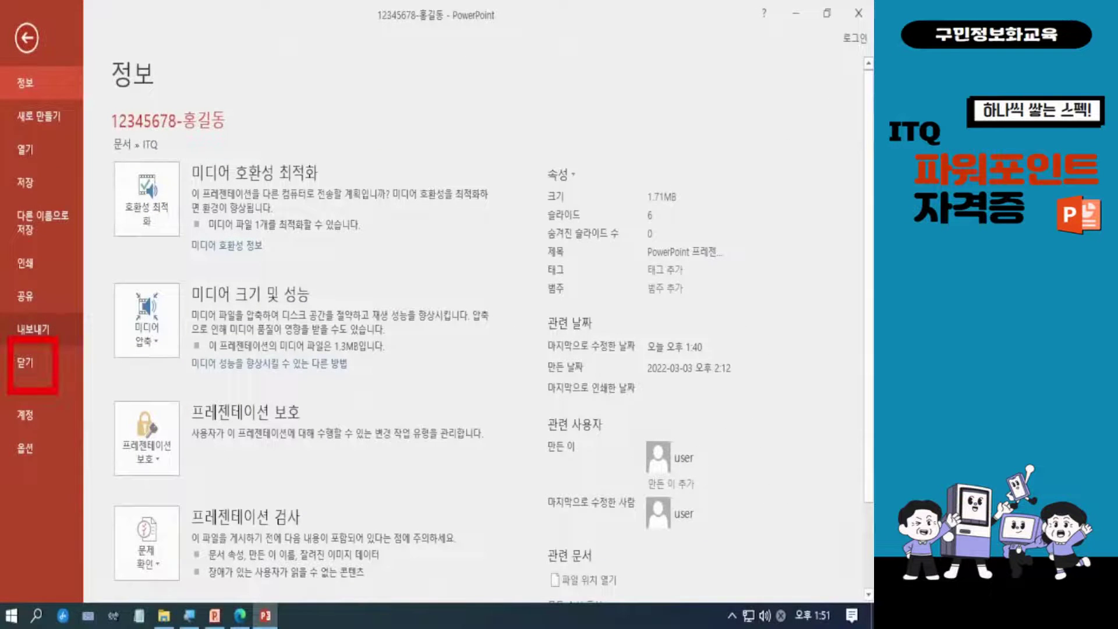
{"action": "left_click", "coordinate": [26, 363]}
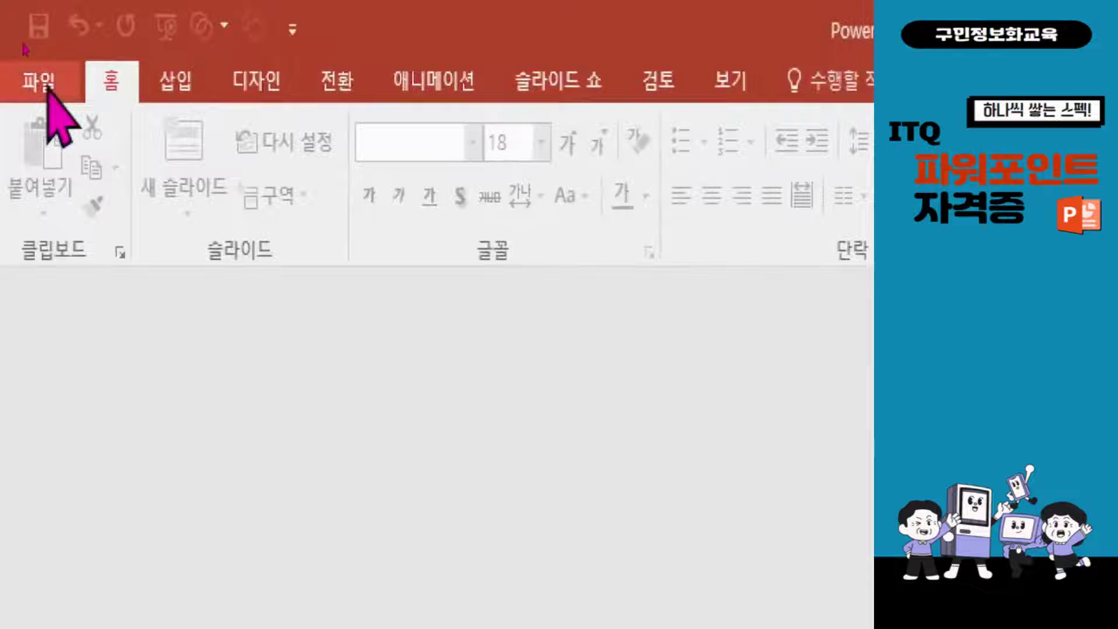
- Open the presentation listed directly below the Picture folder in the ITQ folder
{"action": "left_click", "coordinate": [48, 90]}
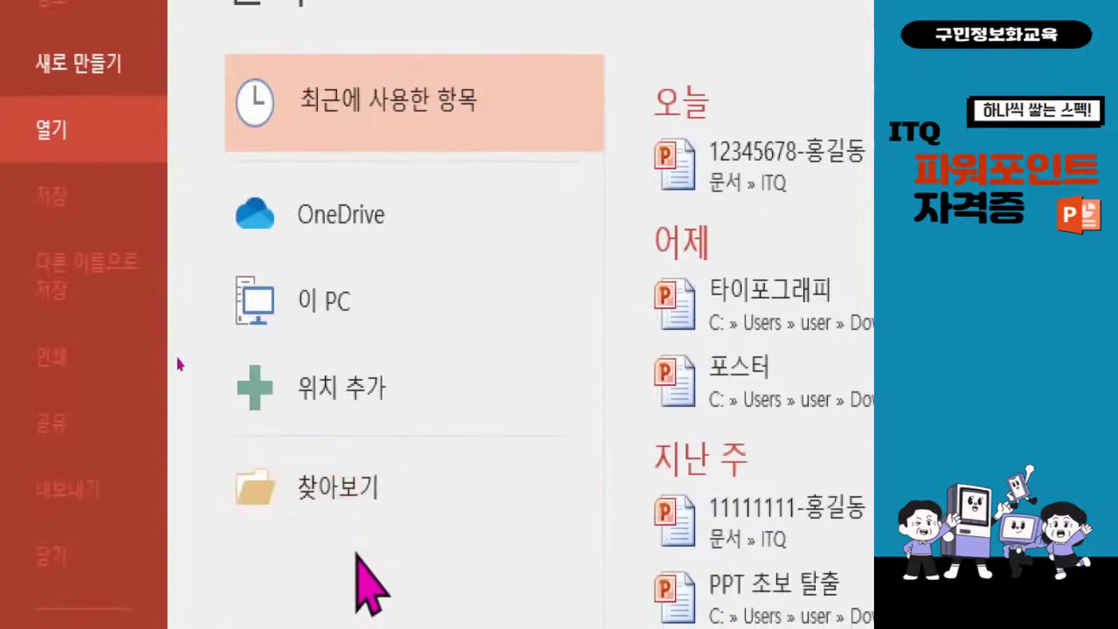
{"action": "left_click", "coordinate": [339, 495]}
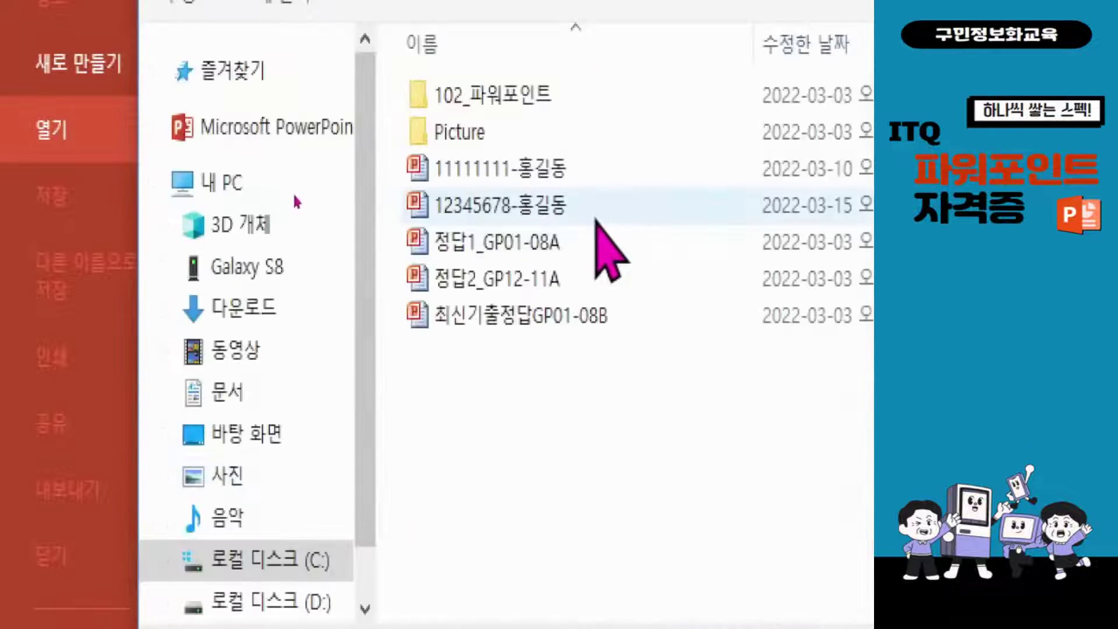
{"action": "left_click", "coordinate": [518, 166]}
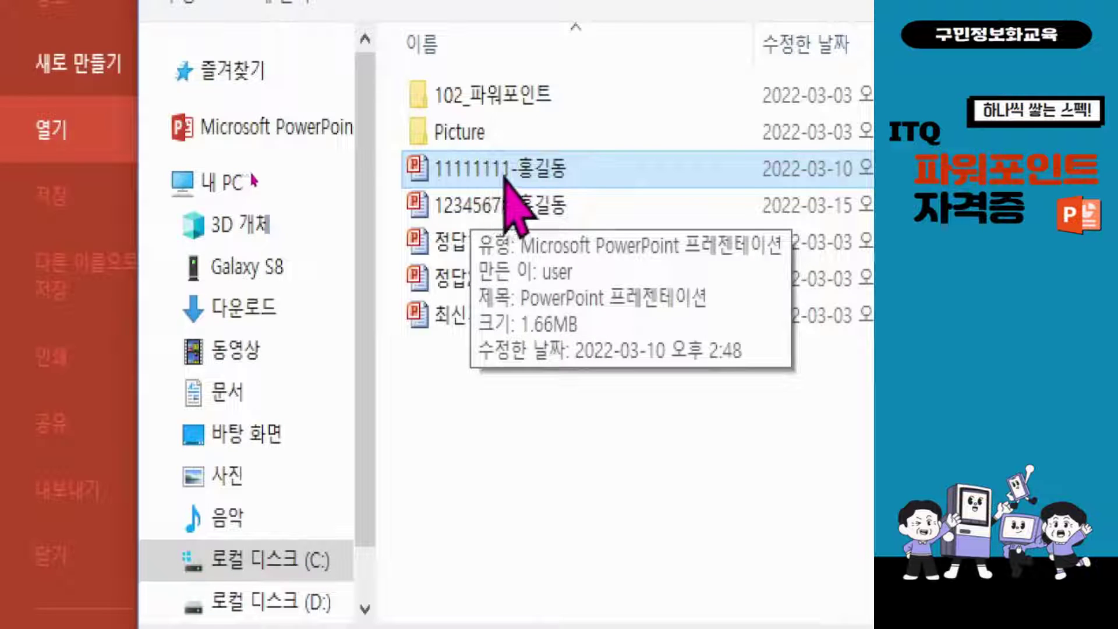
{"action": "double_click", "coordinate": [458, 170]}
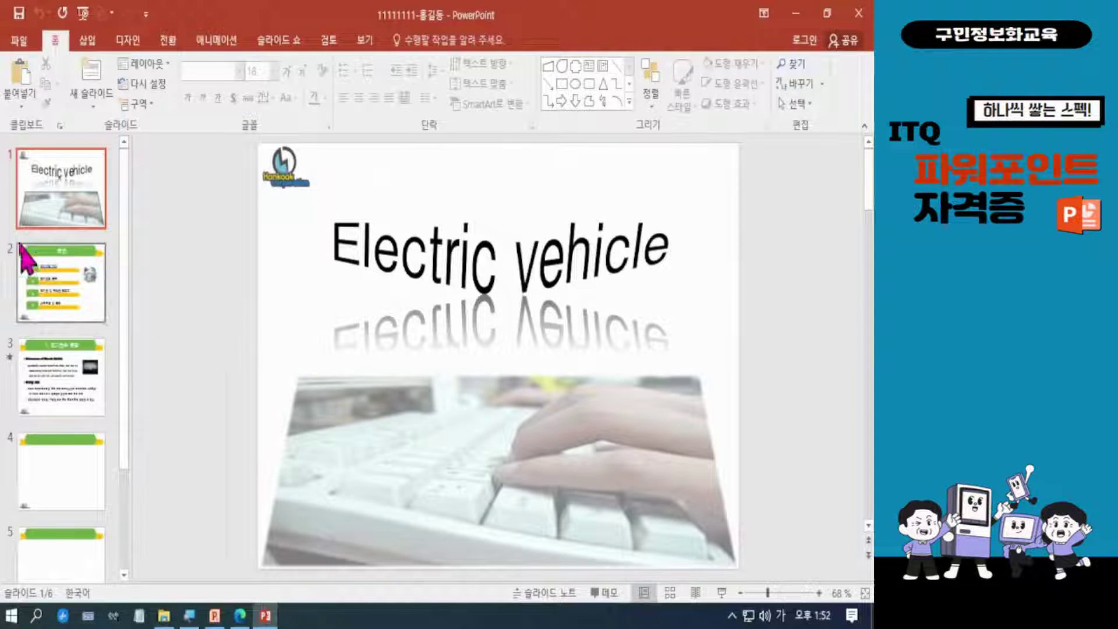
- View slides 2 and 3 of the Electric vehicle presentation
{"action": "left_click", "coordinate": [61, 298]}
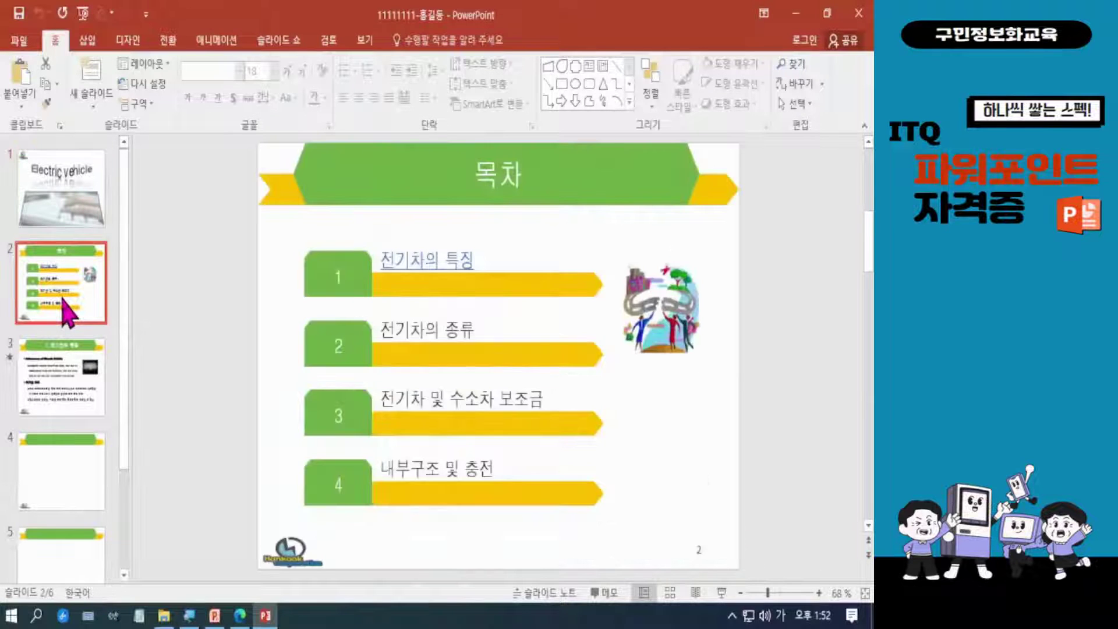
{"action": "left_click", "coordinate": [76, 364]}
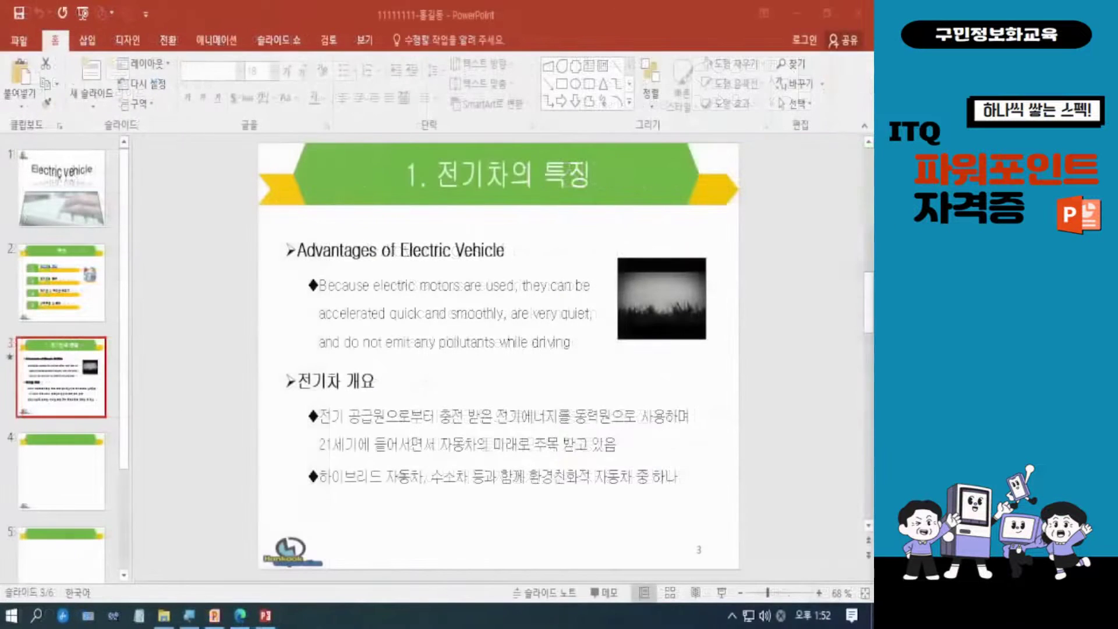
- Open slide 4 and examine the row header shapes of the table slide in the 문제2_GP12-11A.pdf exam sheet
{"action": "left_click", "coordinate": [75, 483]}
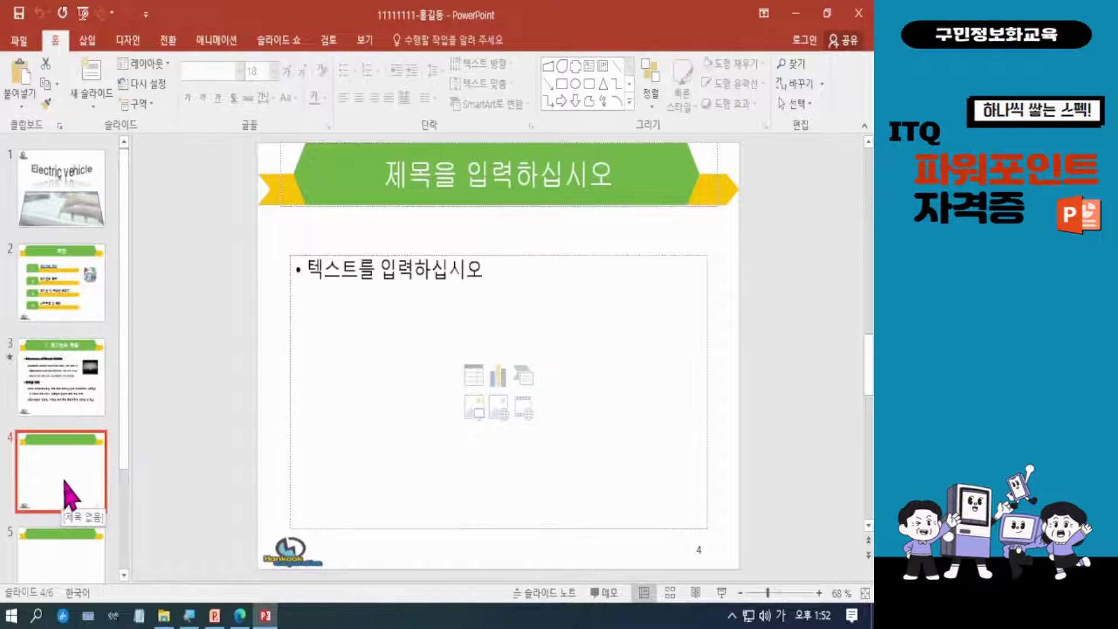
{"action": "key", "text": "alt+Tab"}
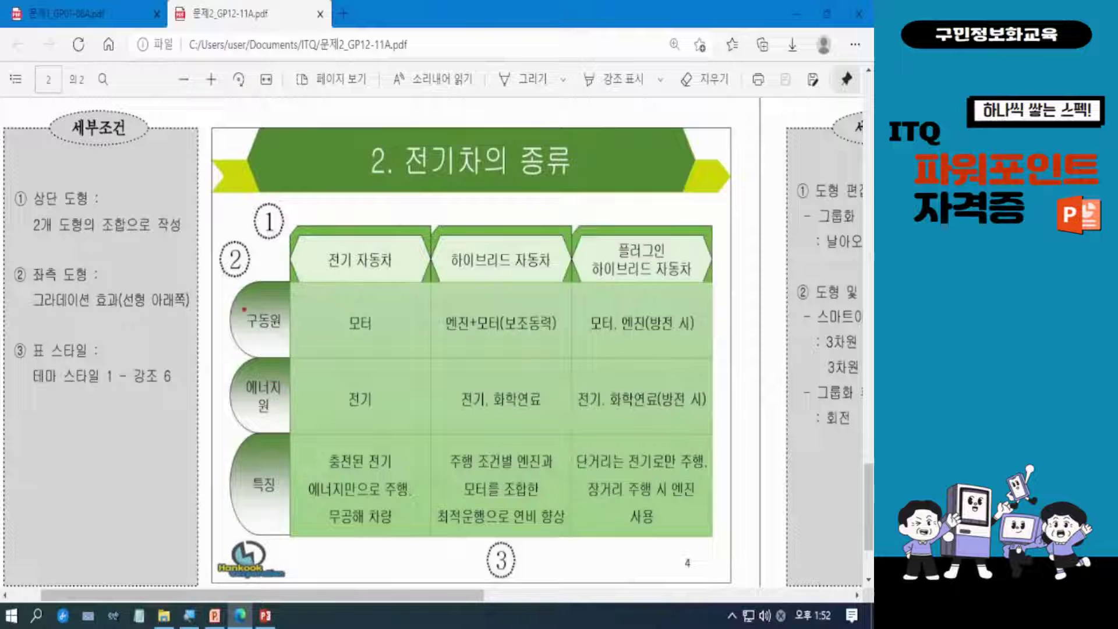
{"action": "left_click_drag", "start_coordinate": [205, 267], "coordinate": [300, 553]}
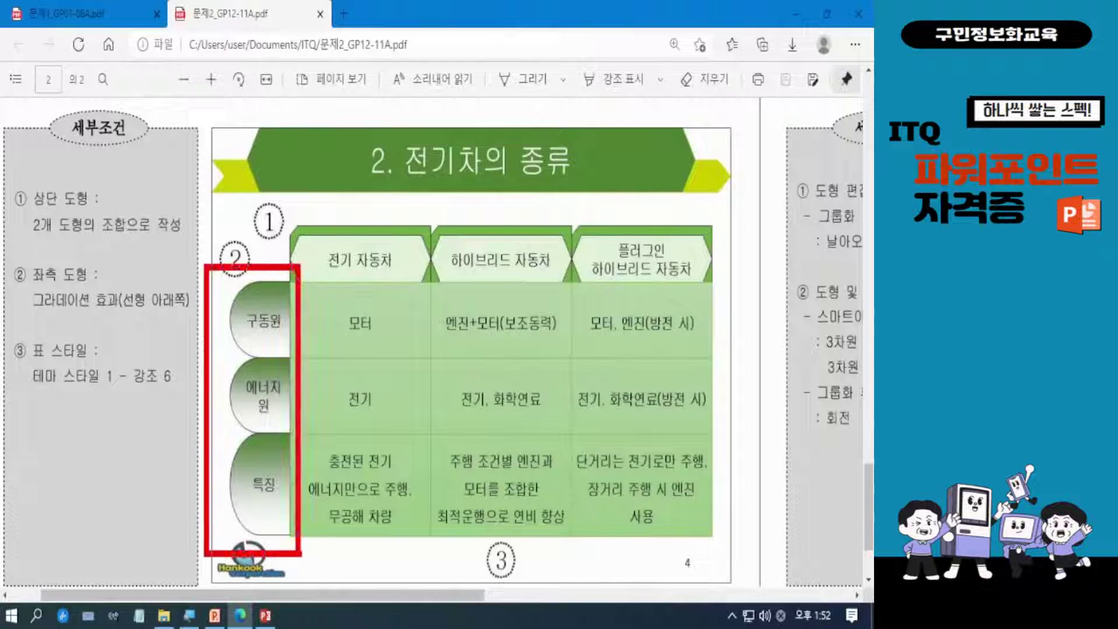
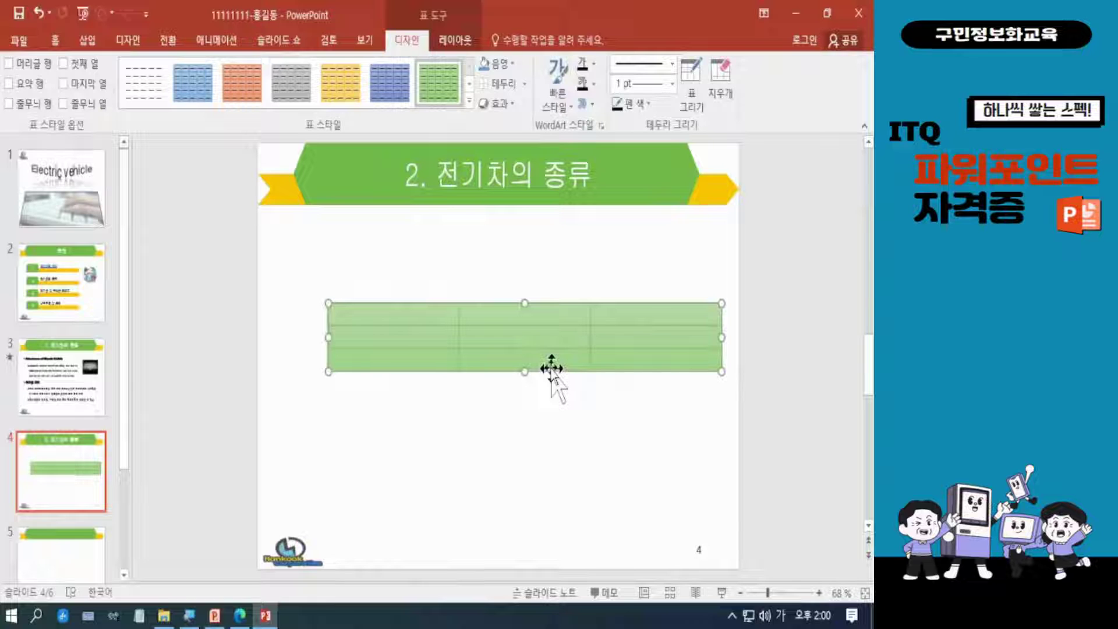
- Move the table on slide 4 slightly upward, then fine-tune its vertical position in small increments
{"action": "mouse_move", "coordinate": [551, 367]}
{"action": "left_mouse_down"}
{"action": "mouse_move", "coordinate": [542, 447]}
{"action": "mouse_move", "coordinate": [549, 314]}
{"action": "mouse_move", "coordinate": [542, 457]}
{"action": "mouse_move", "coordinate": [550, 353]}
{"action": "mouse_move", "coordinate": [556, 367]}
{"action": "mouse_move", "coordinate": [543, 349]}
{"action": "mouse_move", "coordinate": [537, 357]}
{"action": "mouse_move", "coordinate": [537, 305]}
{"action": "mouse_move", "coordinate": [540, 419]}
{"action": "mouse_move", "coordinate": [545, 340]}
{"action": "mouse_move", "coordinate": [542, 390]}
{"action": "mouse_move", "coordinate": [545, 342]}
{"action": "mouse_move", "coordinate": [545, 356]}
{"action": "left_mouse_up"}
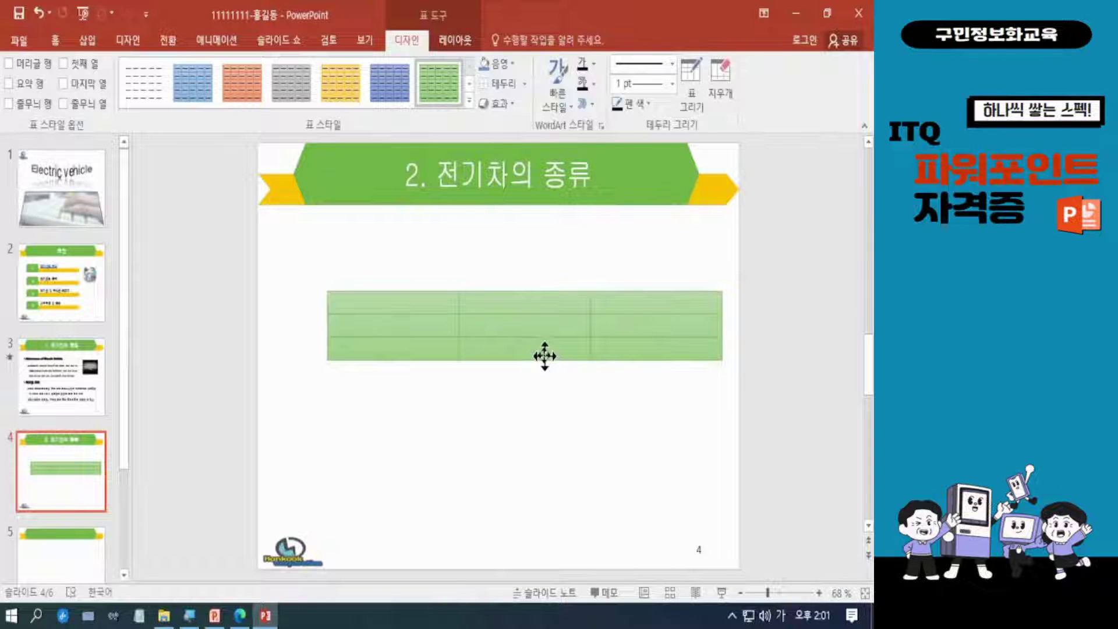
{"action": "left_click_drag", "start_coordinate": [545, 356], "coordinate": [544, 358]}
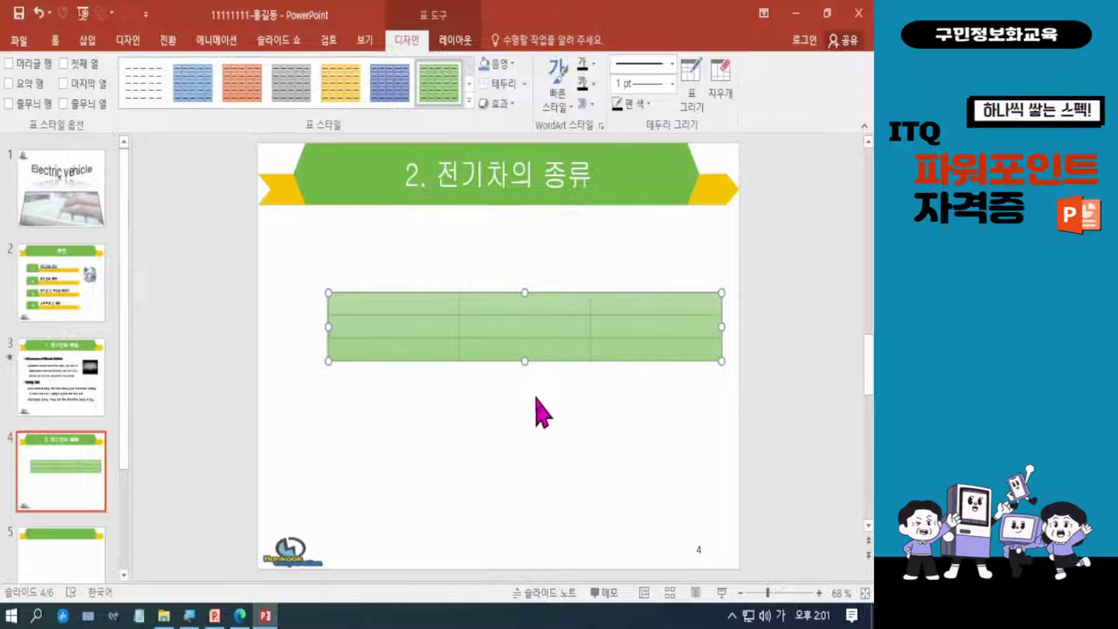
{"action": "key", "text": "ctrl+Up"}
{"action": "key", "text": "ctrl+Up"}
{"action": "key", "text": "ctrl+Up"}
{"action": "key", "text": "ctrl+Up"}
{"action": "key", "text": "ctrl+Up"}
{"action": "key", "text": "ctrl+Up"}
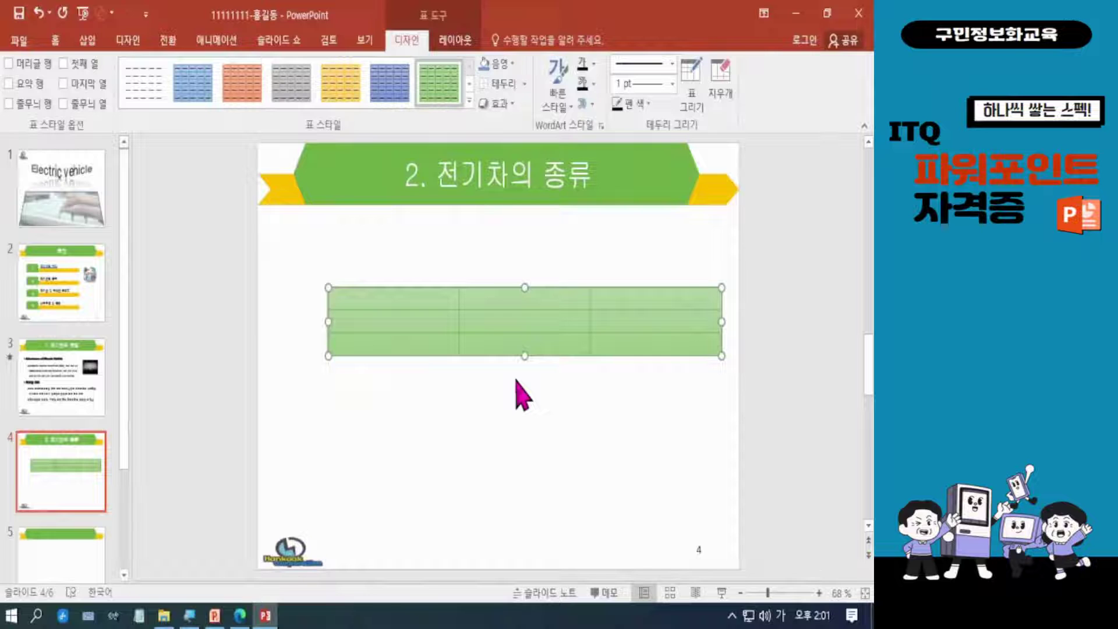
{"action": "key", "text": "ctrl+Down"}
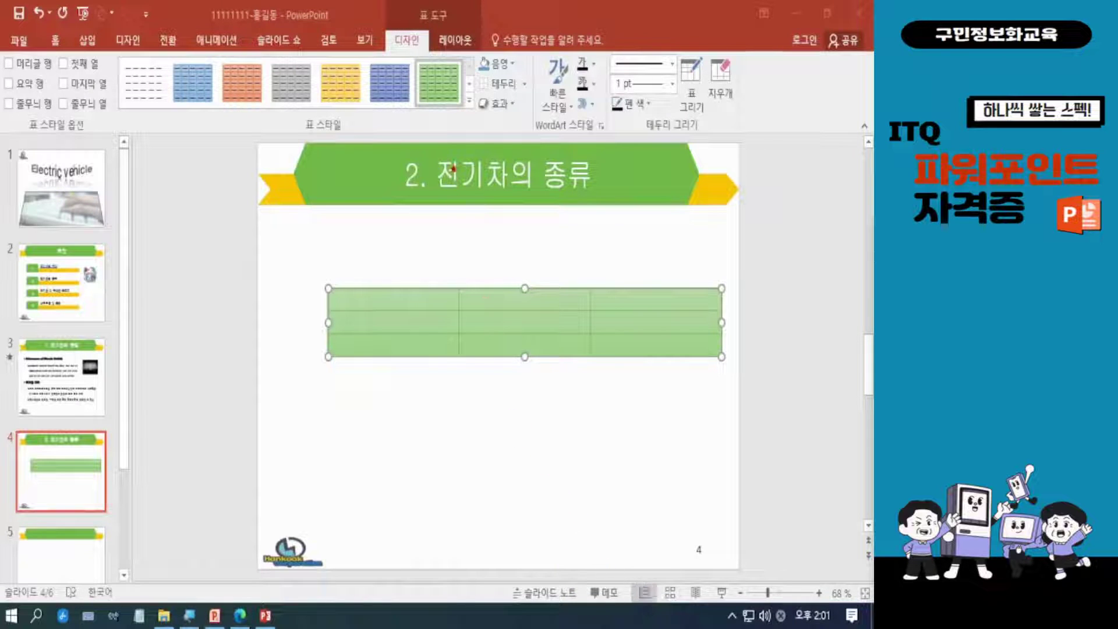
{"action": "left_click_drag", "start_coordinate": [462, 161], "coordinate": [458, 358]}
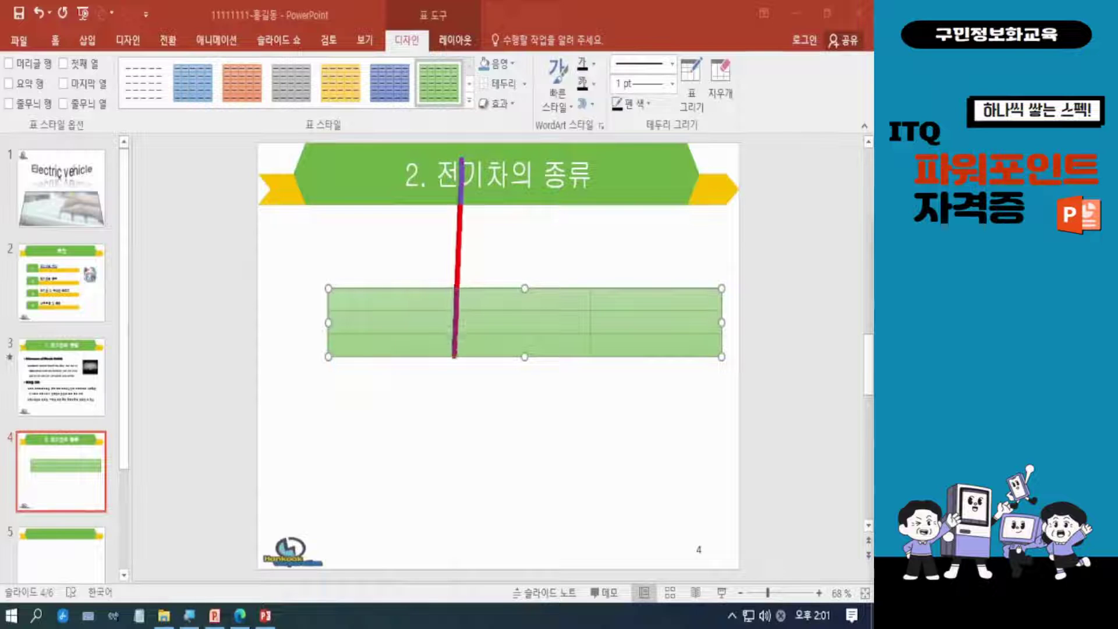
{"action": "left_click_drag", "start_coordinate": [592, 157], "coordinate": [590, 360]}
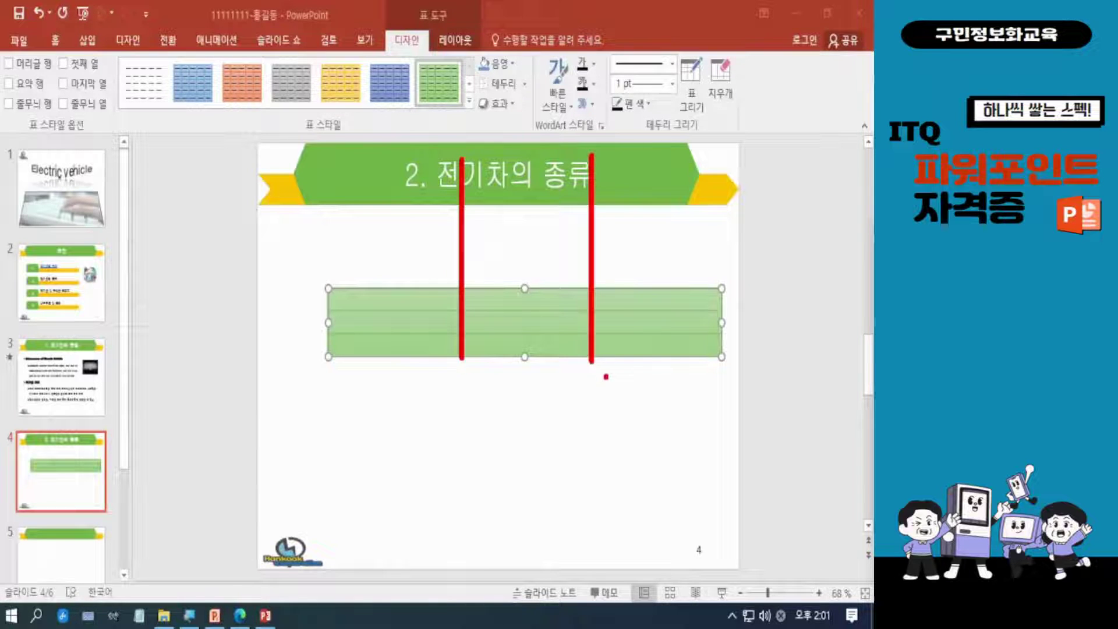
{"action": "key", "text": "Escape"}
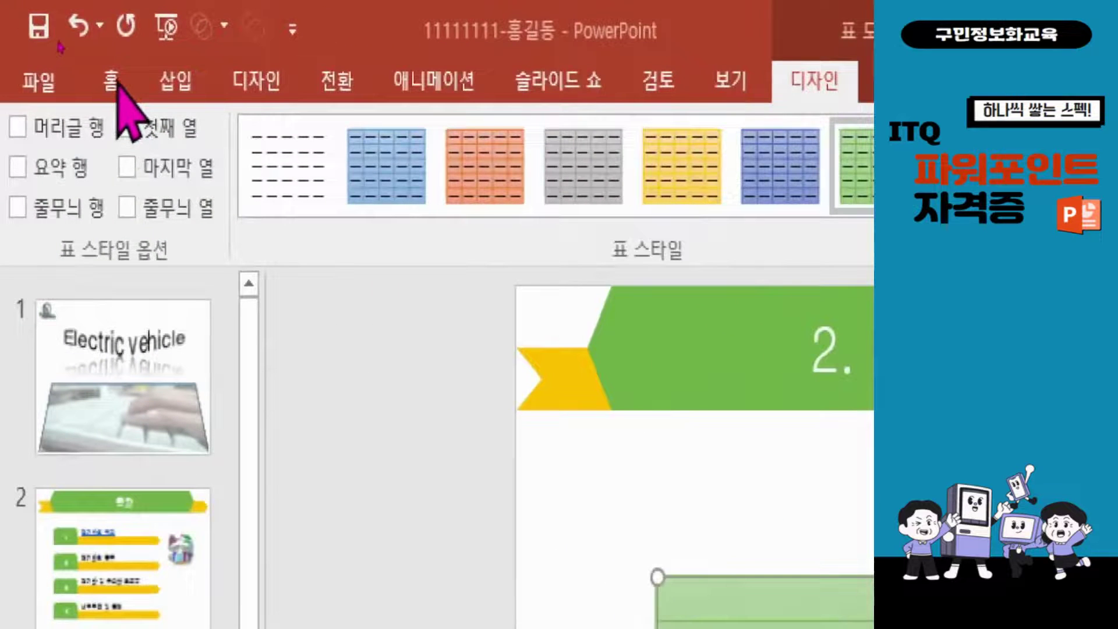
- Set the font of the whole table to 굴림 and its text color to black
{"action": "left_click", "coordinate": [57, 42]}
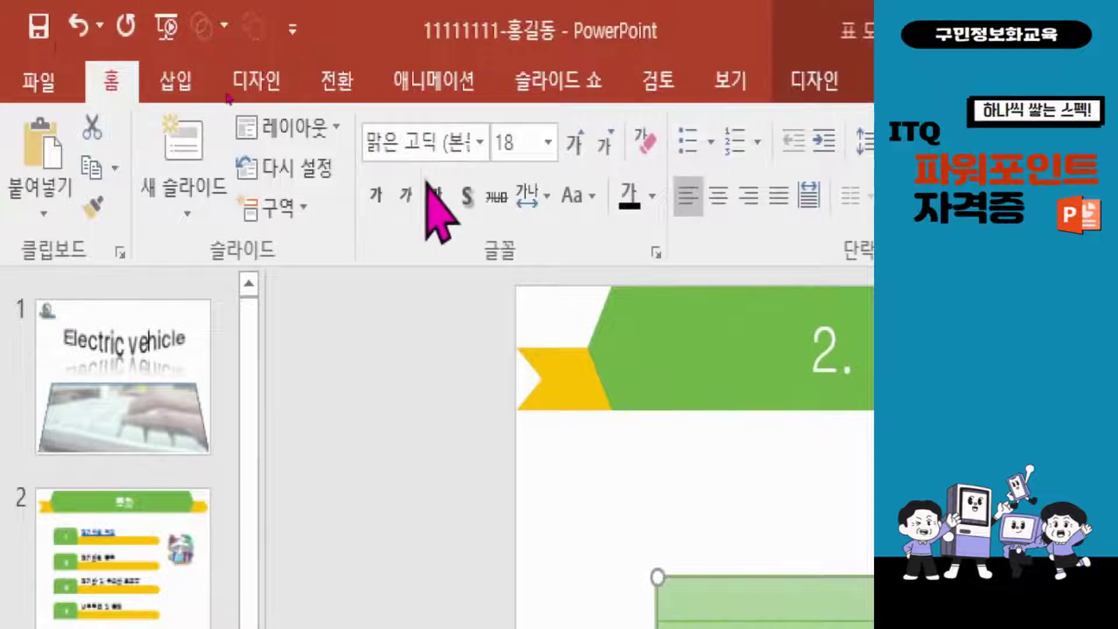
{"action": "left_click", "coordinate": [400, 148]}
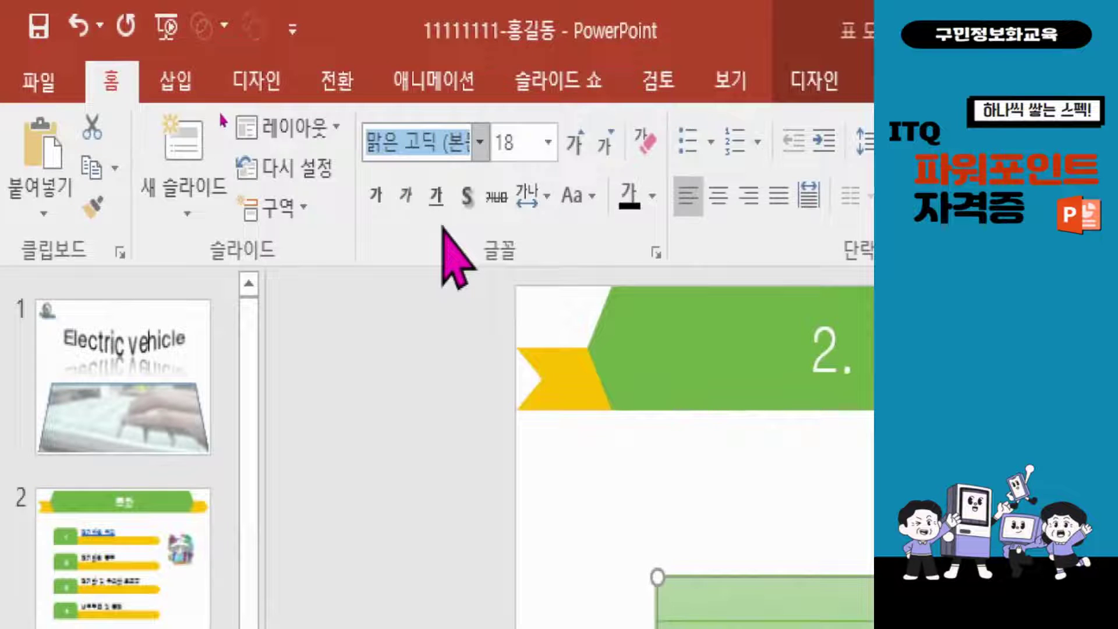
{"action": "type", "text": "굴리"}
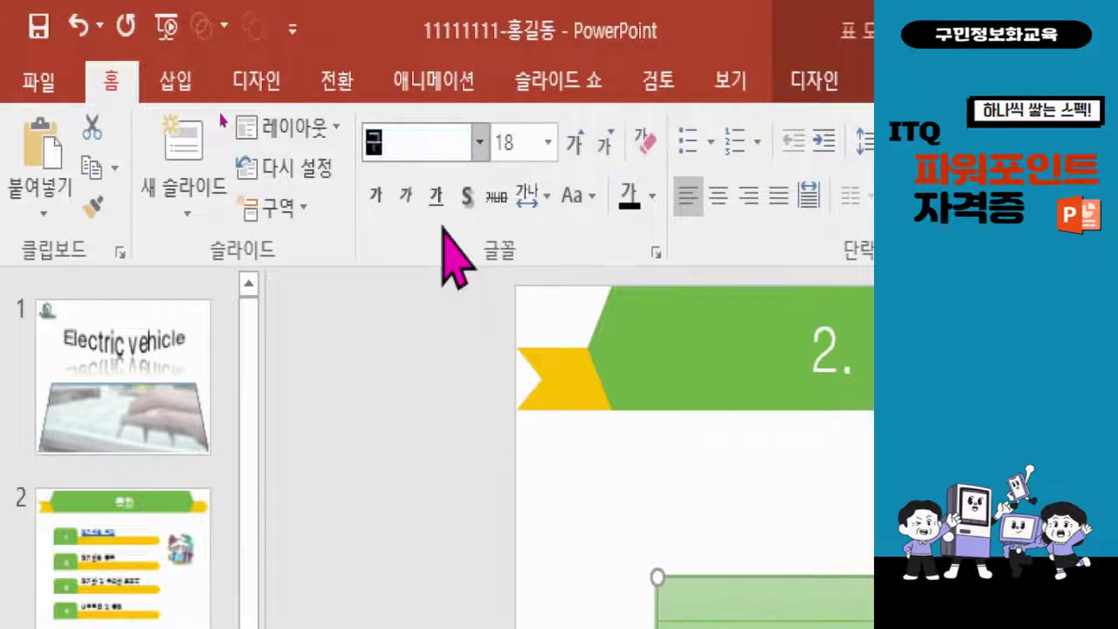
{"action": "key", "text": "Return"}
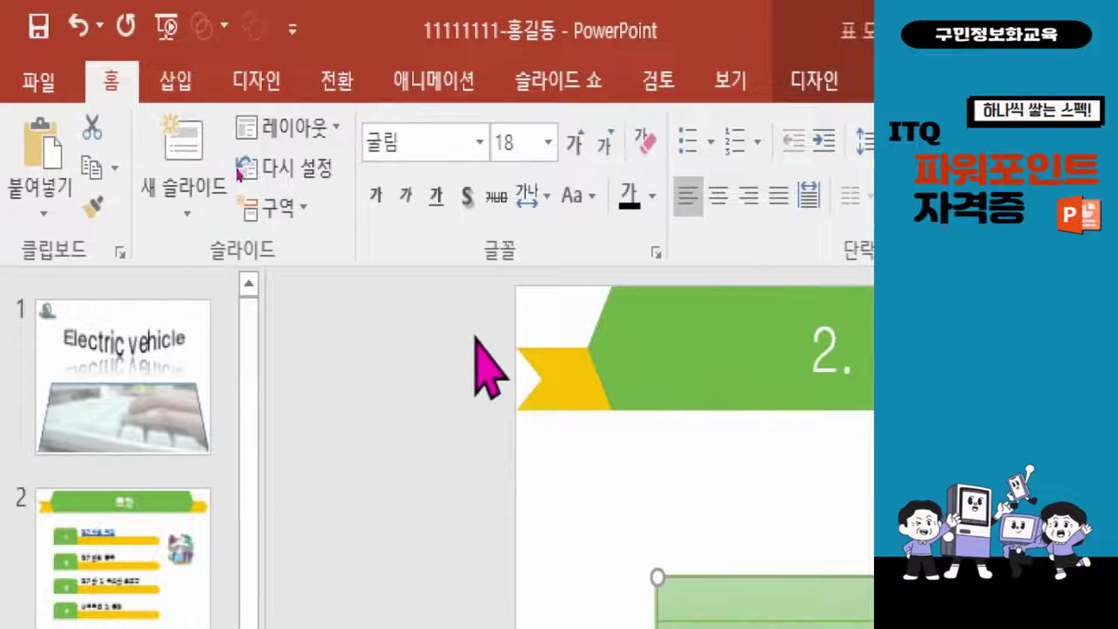
{"action": "left_click", "coordinate": [653, 195]}
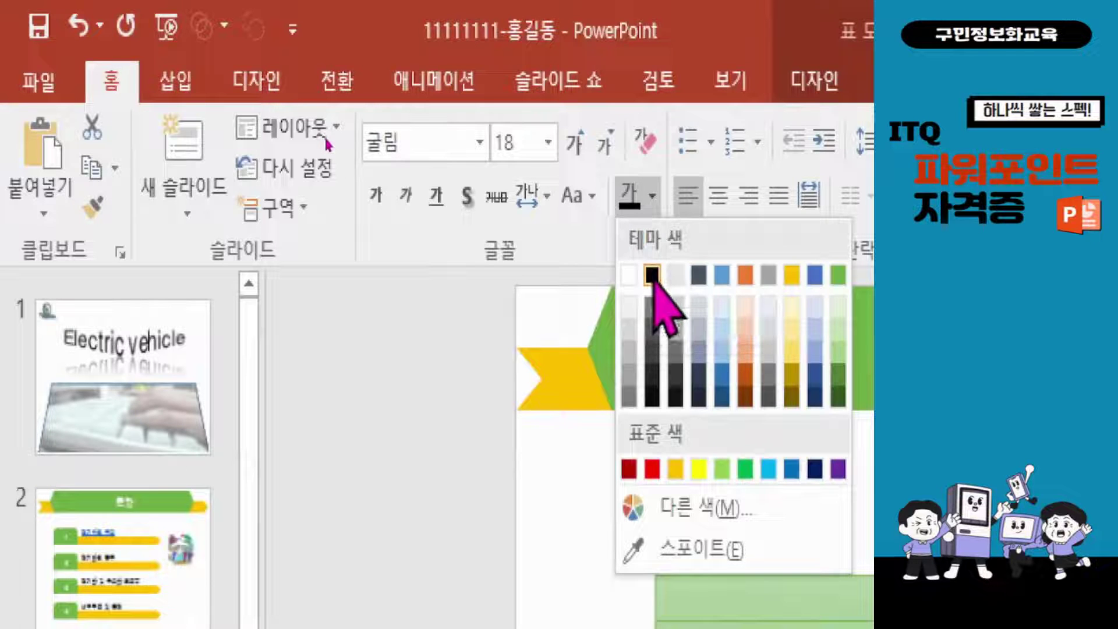
{"action": "left_click", "coordinate": [653, 276]}
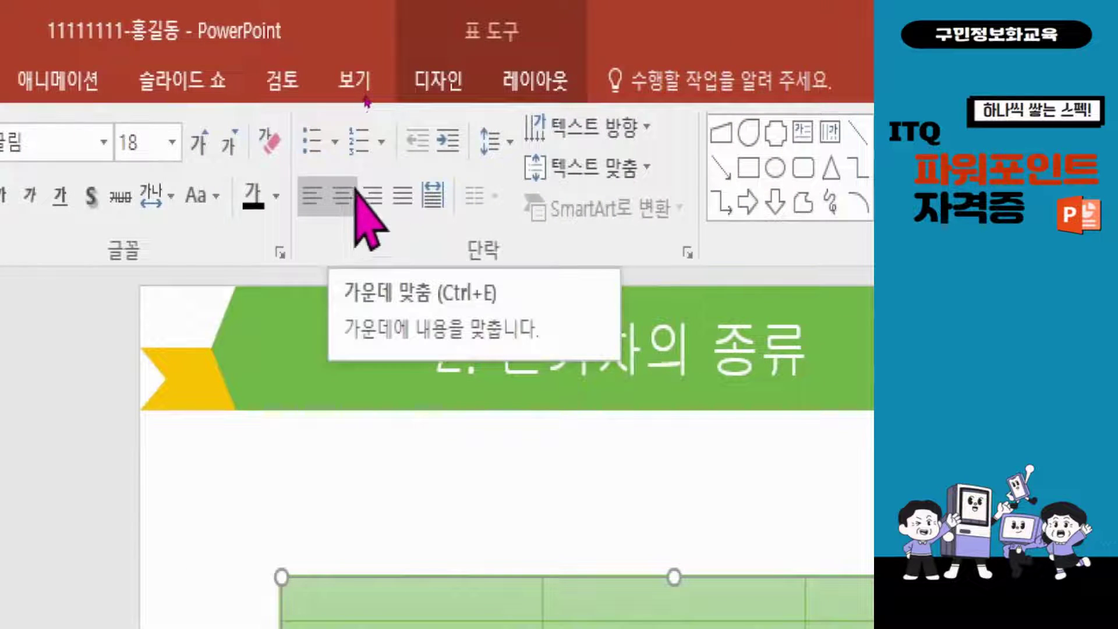
- Center the table text horizontally and align it to the middle of the cells vertically
{"action": "left_click", "coordinate": [344, 203]}
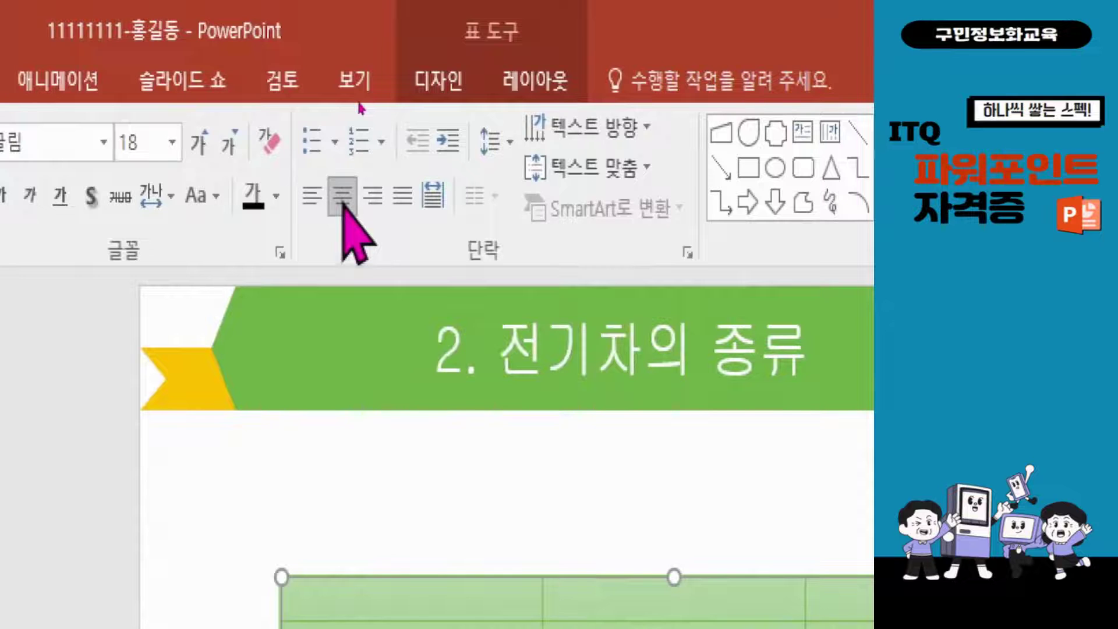
{"action": "left_click", "coordinate": [589, 175]}
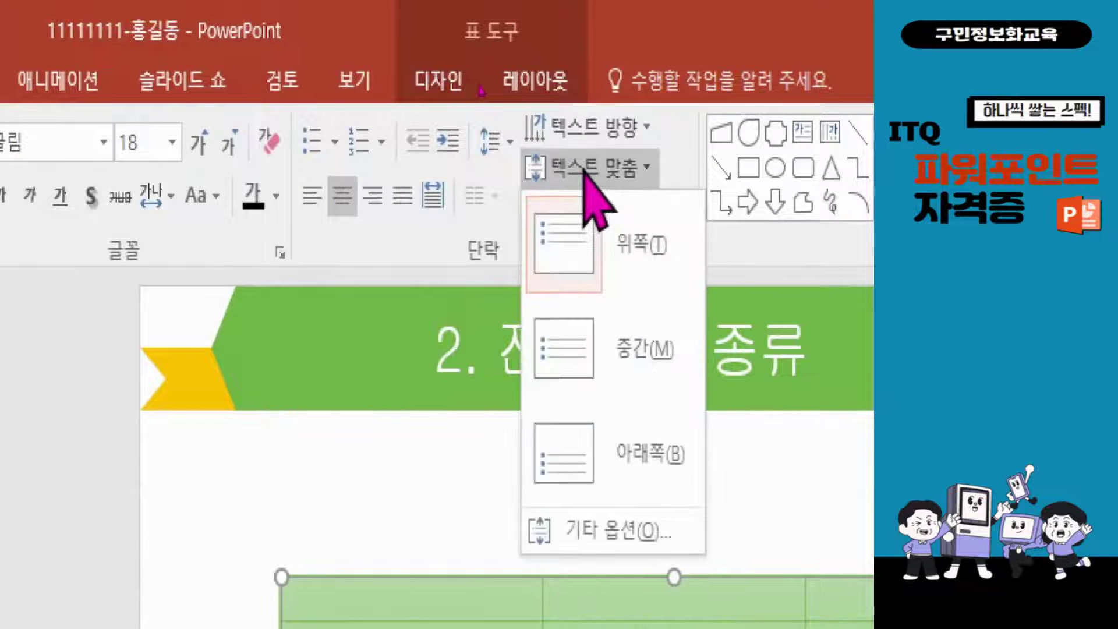
{"action": "left_click", "coordinate": [600, 348]}
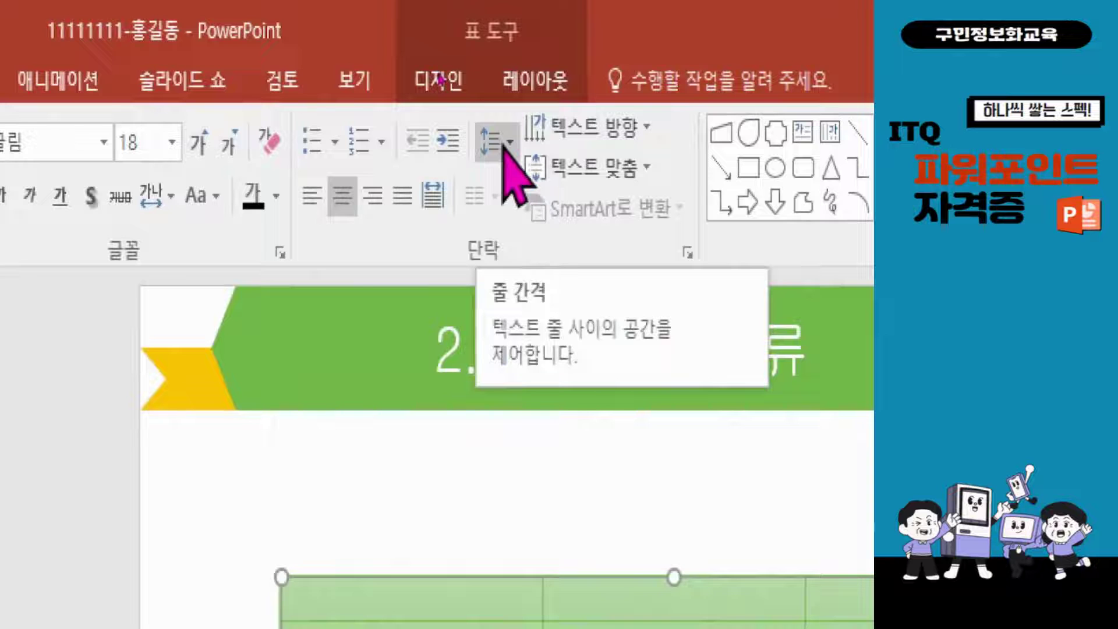
- Set the table's line spacing to 1.5, reapply black as the text color, and deselect the table
{"action": "left_click", "coordinate": [502, 145]}
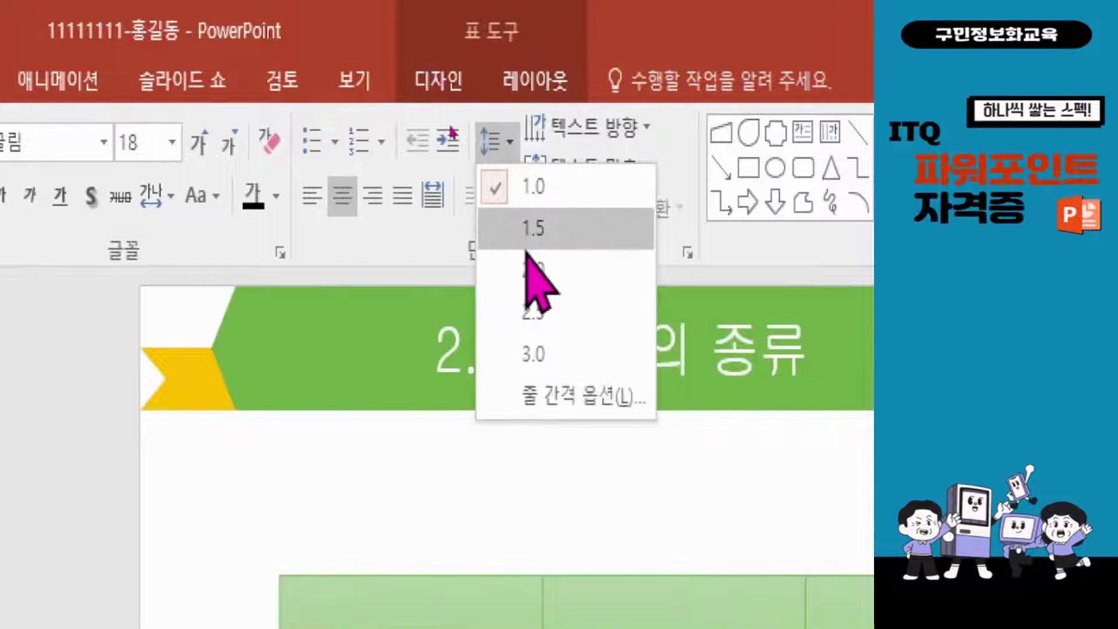
{"action": "left_click", "coordinate": [562, 236]}
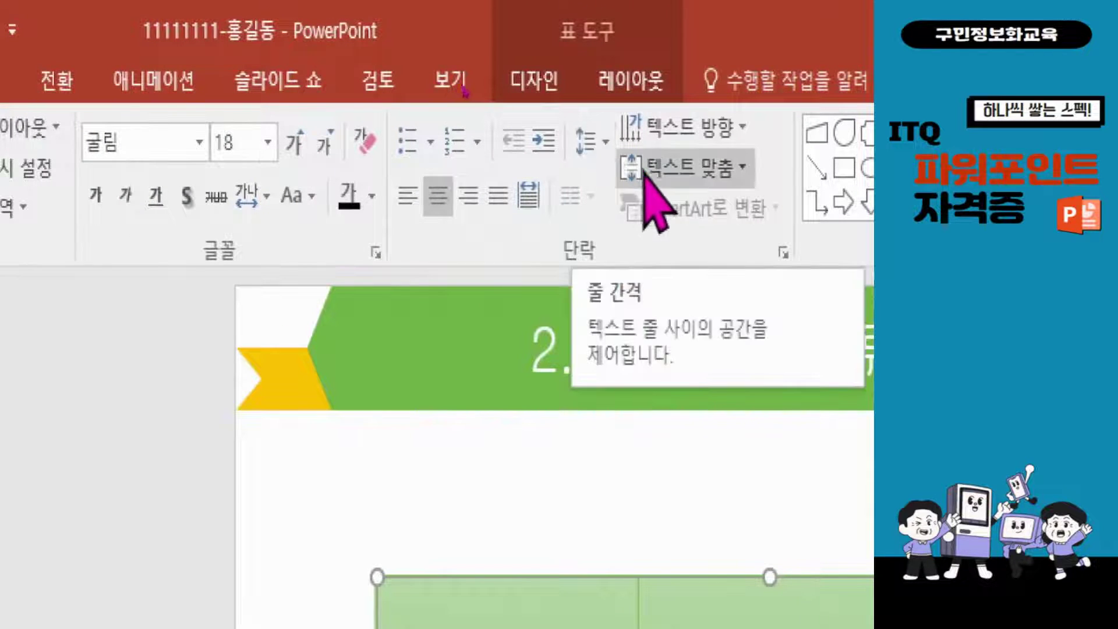
{"action": "left_click", "coordinate": [373, 200]}
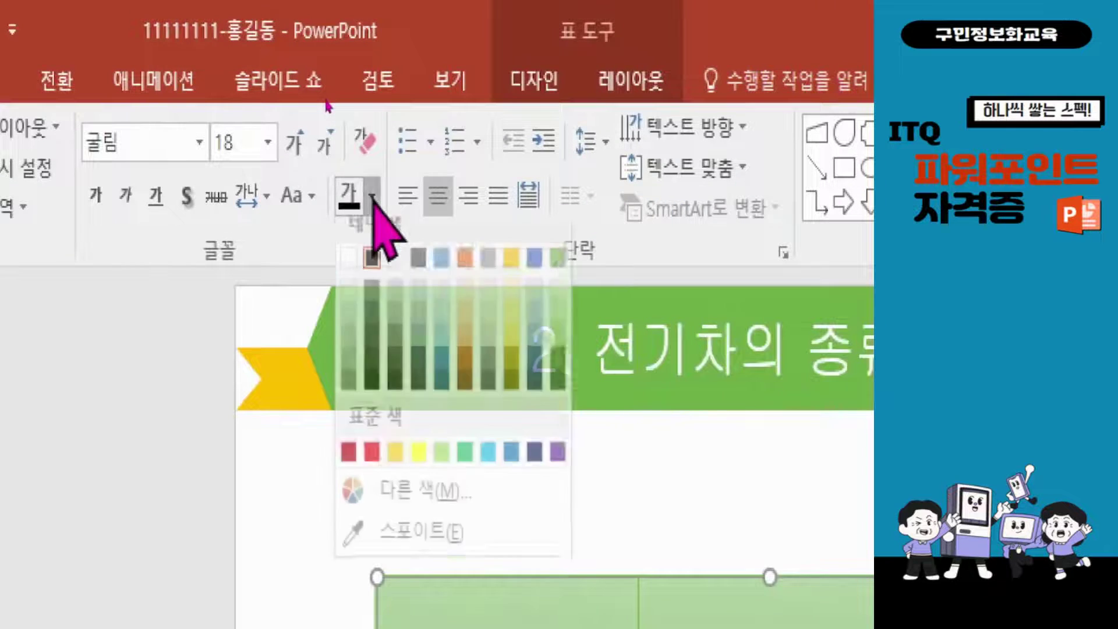
{"action": "left_click", "coordinate": [373, 273]}
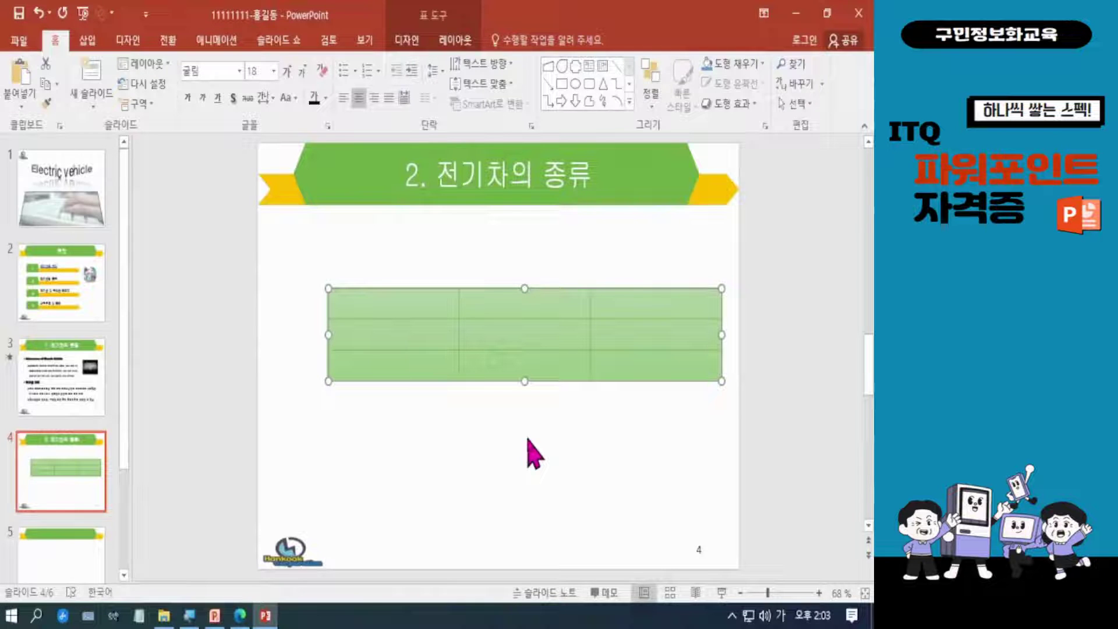
{"action": "left_click", "coordinate": [523, 446]}
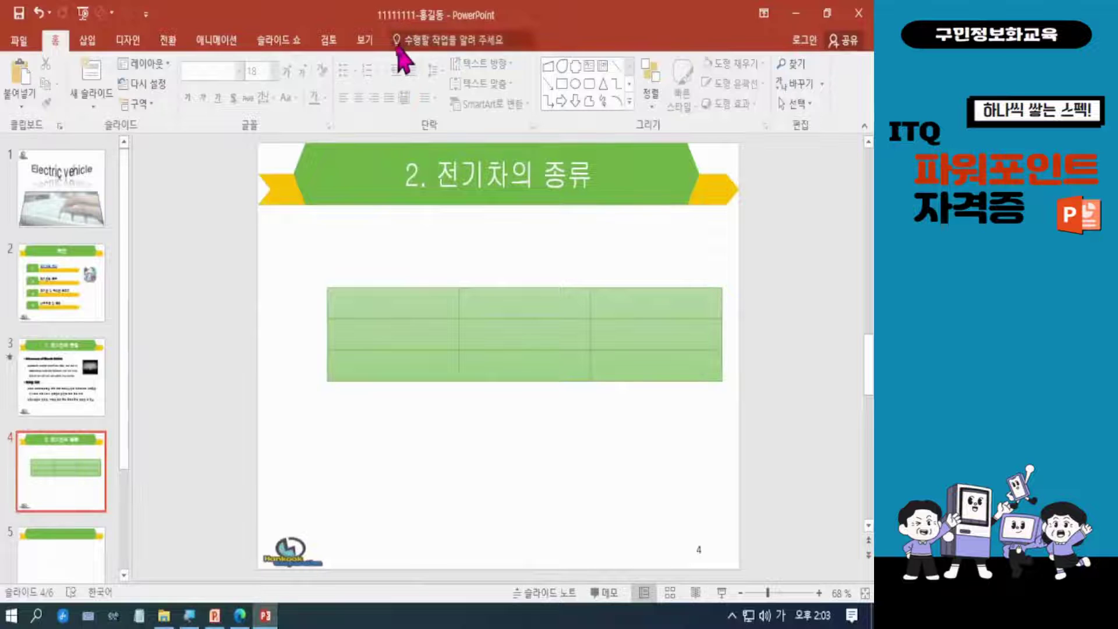
- Enter 모터 in the first cell of the table's first row
{"action": "left_click", "coordinate": [365, 39]}
{"action": "double_click", "coordinate": [365, 39]}
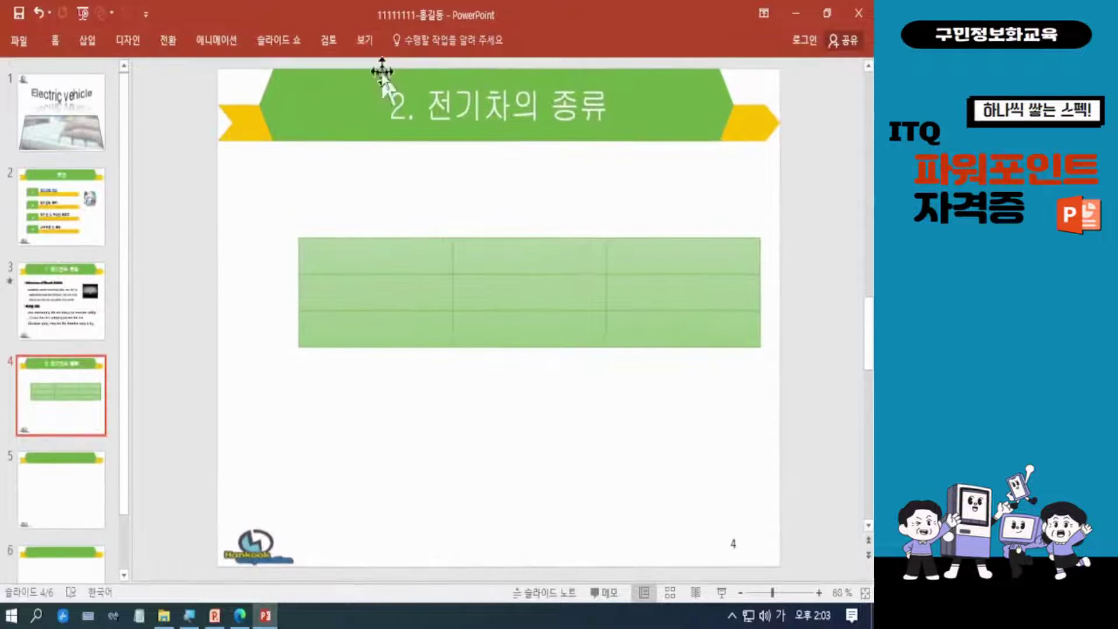
{"action": "left_click", "coordinate": [781, 593]}
{"action": "mouse_move", "coordinate": [781, 594]}
{"action": "left_mouse_down"}
{"action": "mouse_move", "coordinate": [751, 574]}
{"action": "mouse_move", "coordinate": [783, 577]}
{"action": "mouse_move", "coordinate": [776, 594]}
{"action": "left_mouse_up"}
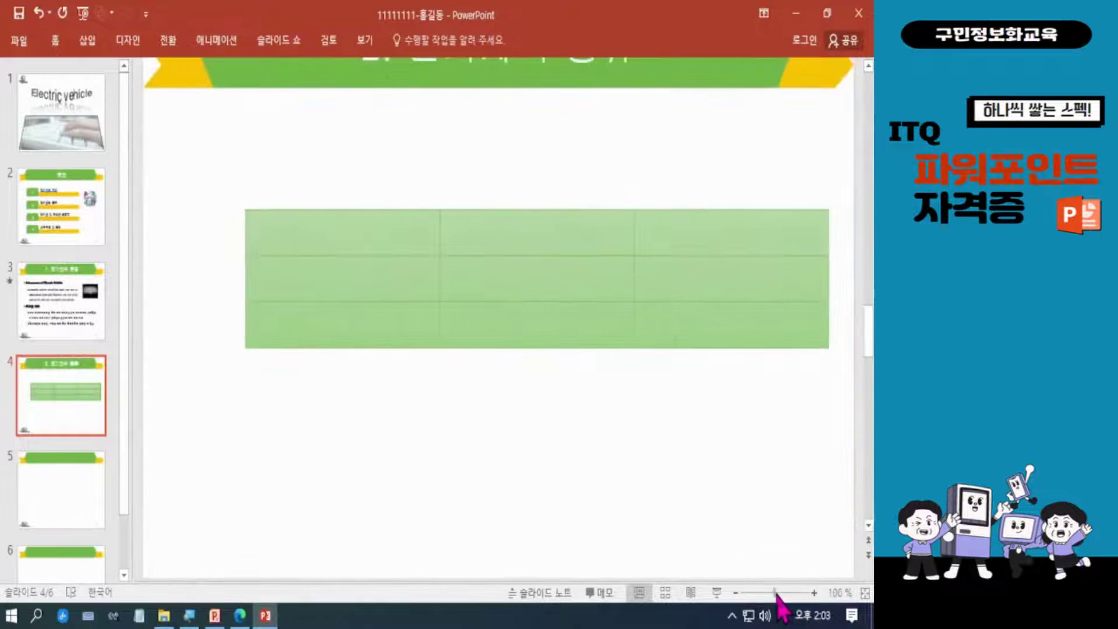
{"action": "left_click", "coordinate": [814, 593]}
{"action": "left_click", "coordinate": [814, 592]}
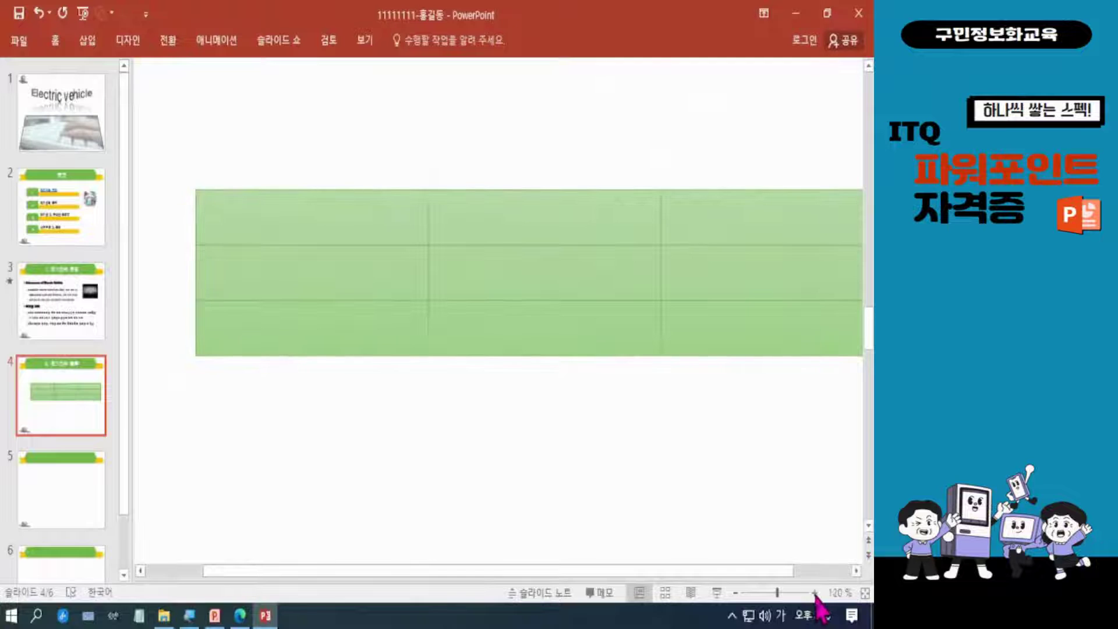
{"action": "left_click_drag", "start_coordinate": [786, 574], "coordinate": [855, 575]}
{"action": "left_click", "coordinate": [855, 573]}
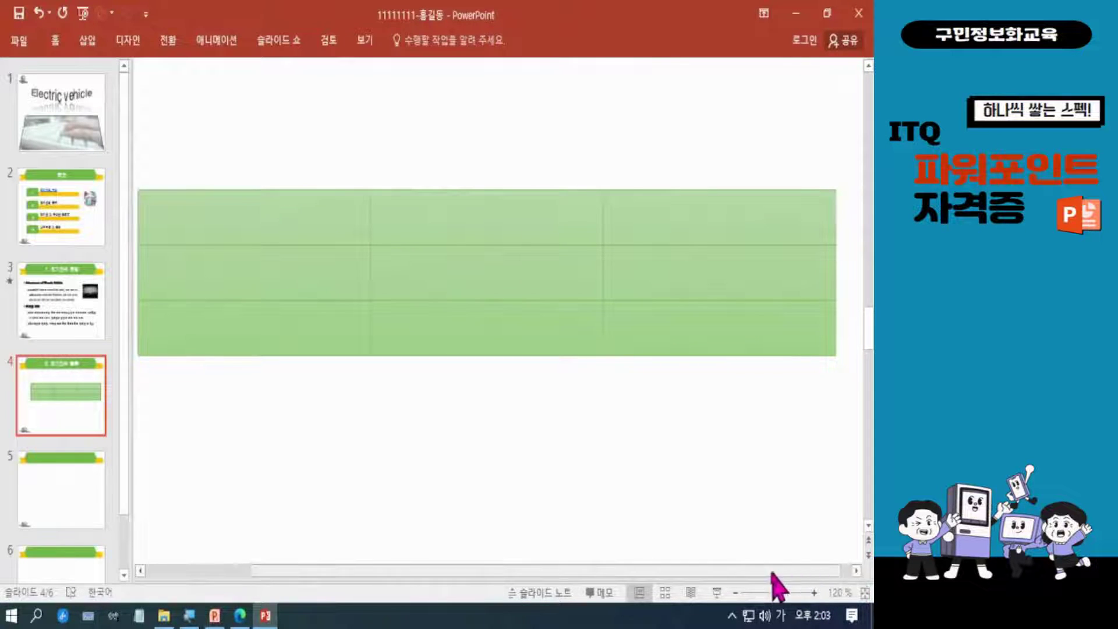
{"action": "left_click", "coordinate": [140, 571]}
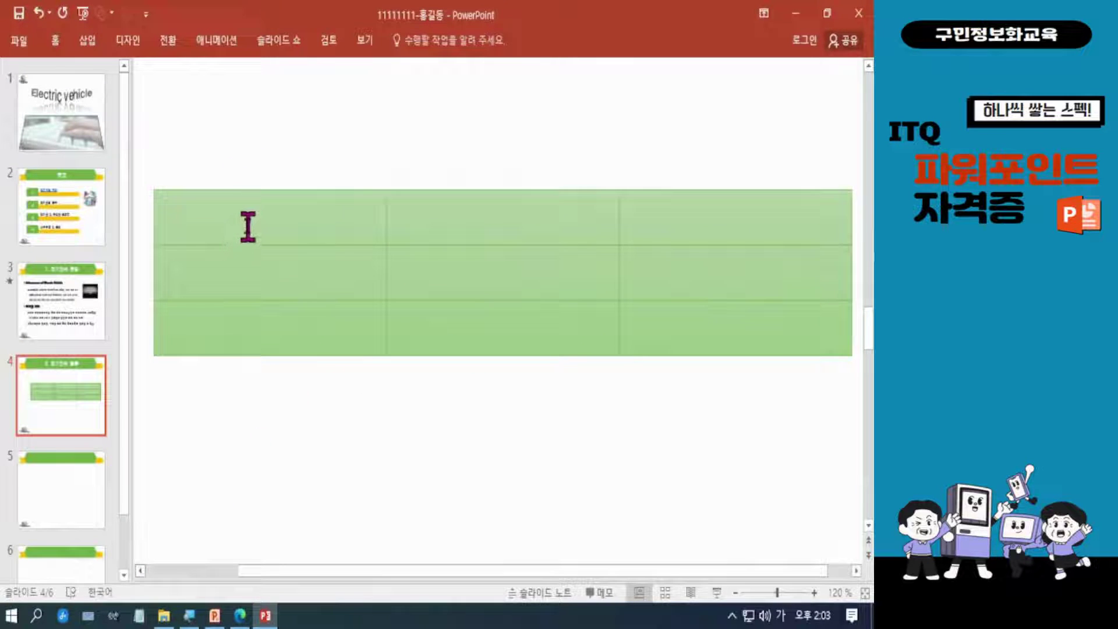
{"action": "left_click", "coordinate": [267, 214]}
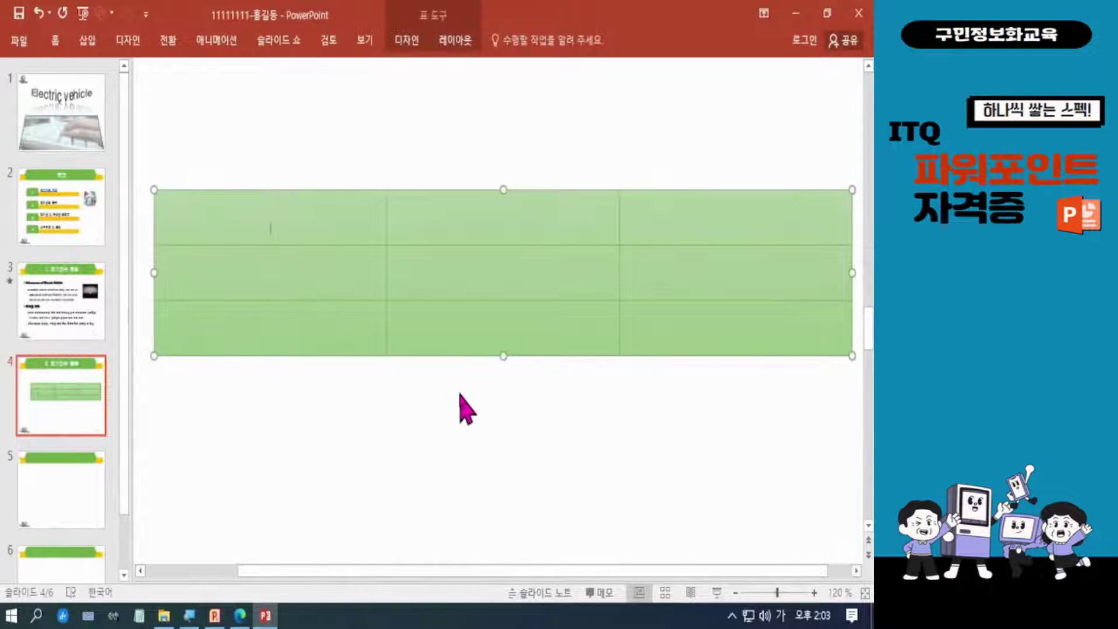
{"action": "type", "text": "모터"}
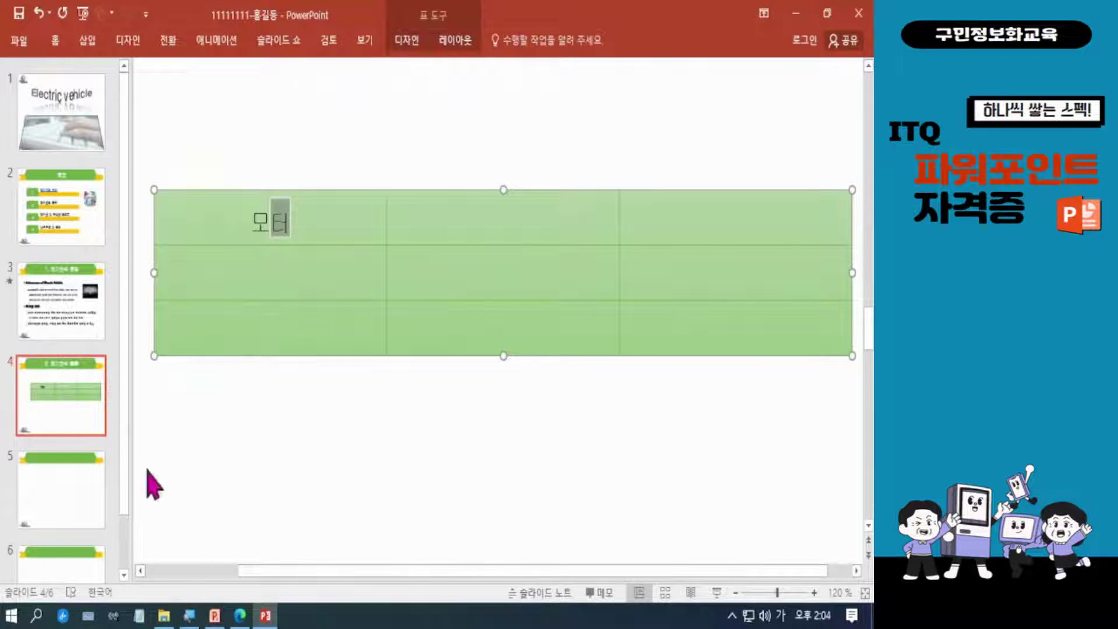
- Review the slide 4 font requirement and the table cell contents in the exam PDF
{"action": "left_click", "coordinate": [243, 618]}
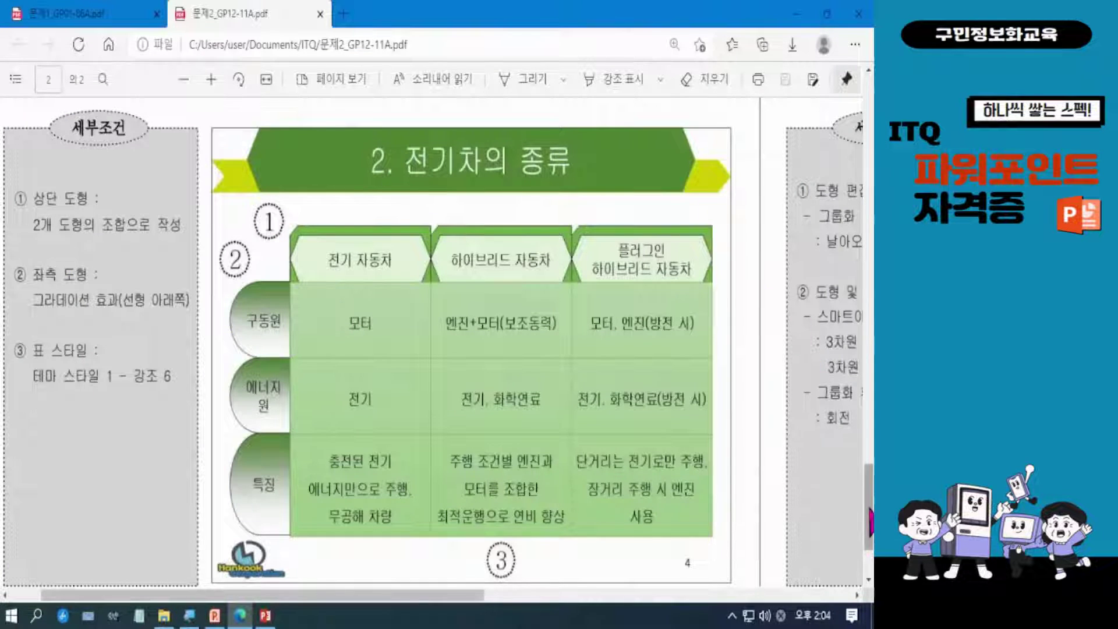
{"action": "scroll", "coordinate": [862, 525], "scroll_direction": "up", "scroll_amount": 3}
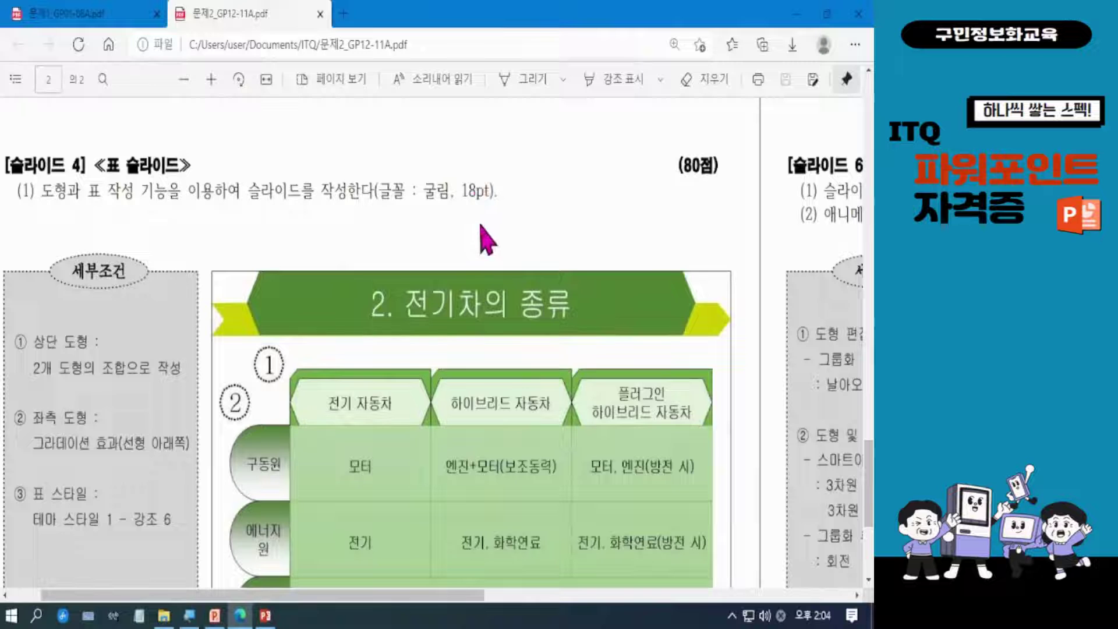
{"action": "scroll", "coordinate": [579, 507], "scroll_direction": "down", "scroll_amount": 3}
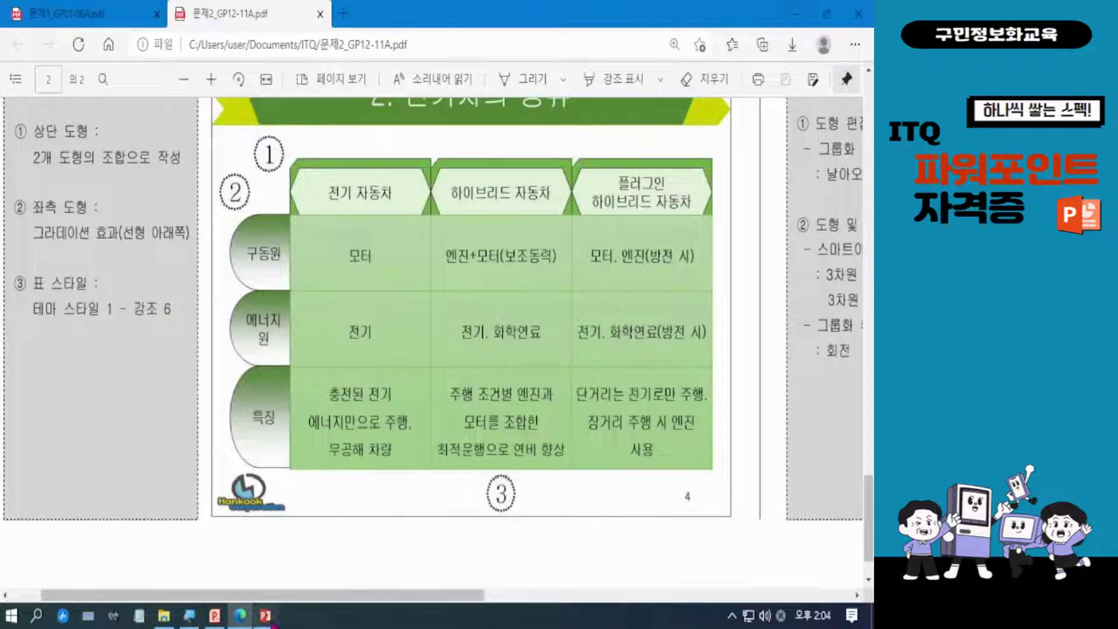
- Return to the PowerPoint presentation and enter 전기 in the second row of the table's first column
{"action": "left_click", "coordinate": [265, 615]}
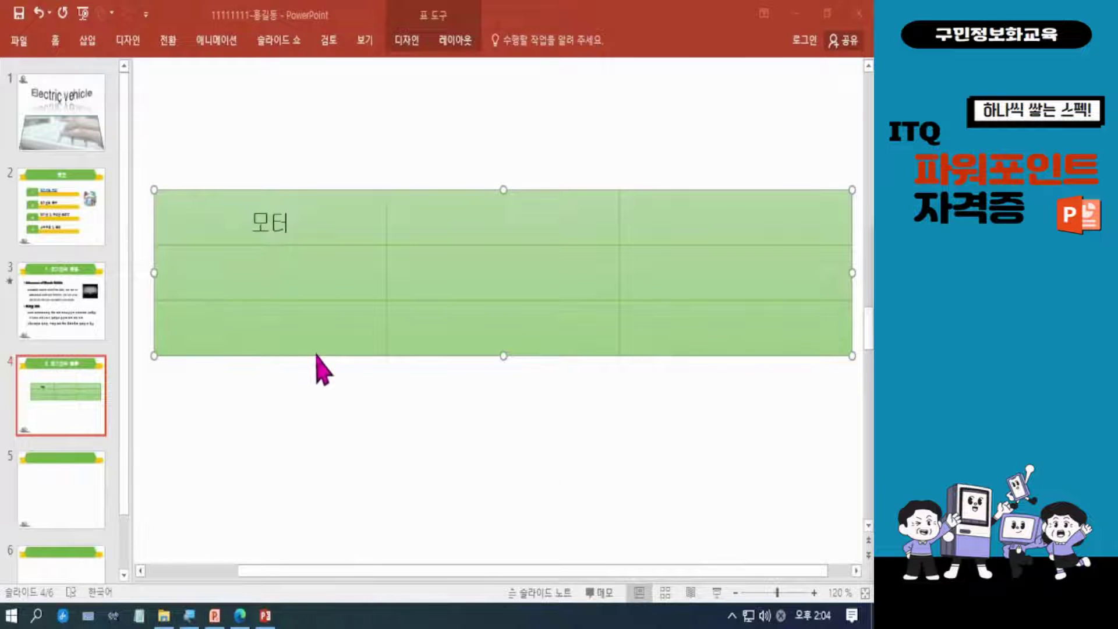
{"action": "left_click", "coordinate": [270, 272]}
{"action": "left_click", "coordinate": [270, 272]}
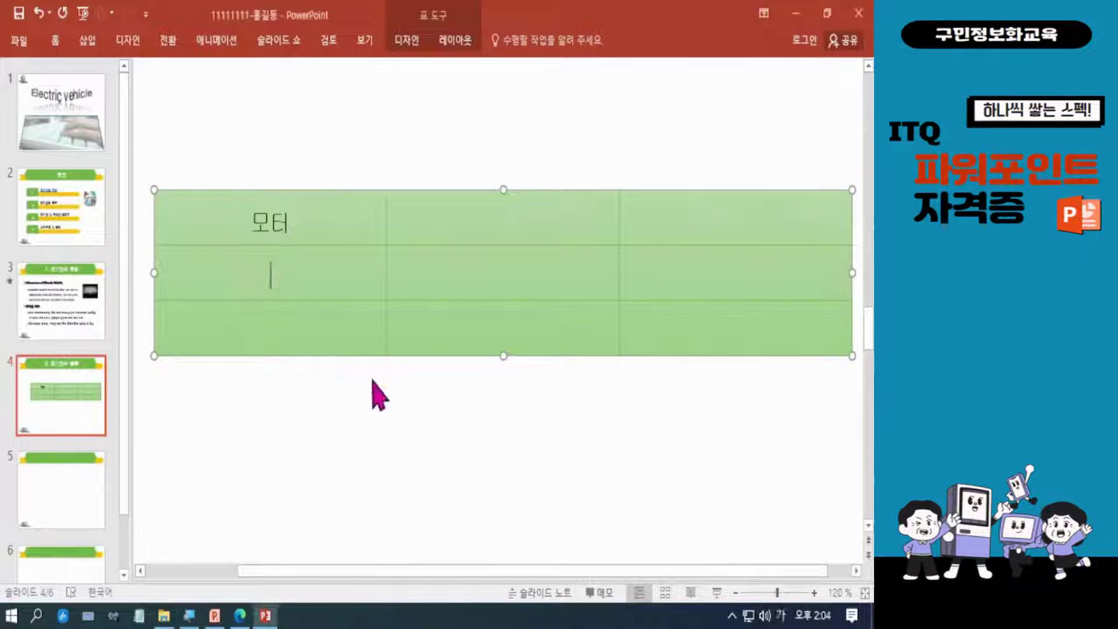
{"action": "type", "text": "전"}
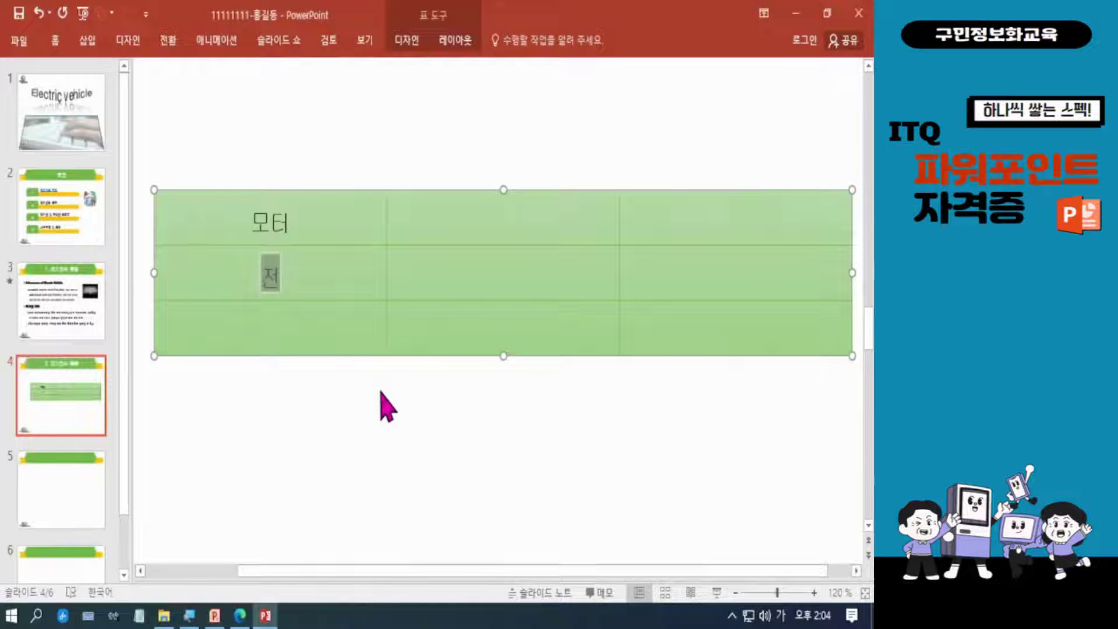
{"action": "type", "text": "기"}
- Fill the third row of the first column with three lines: 충전된 전기 / 에너지만으로 주행, / 무공해 차량
{"action": "key", "text": "Down"}
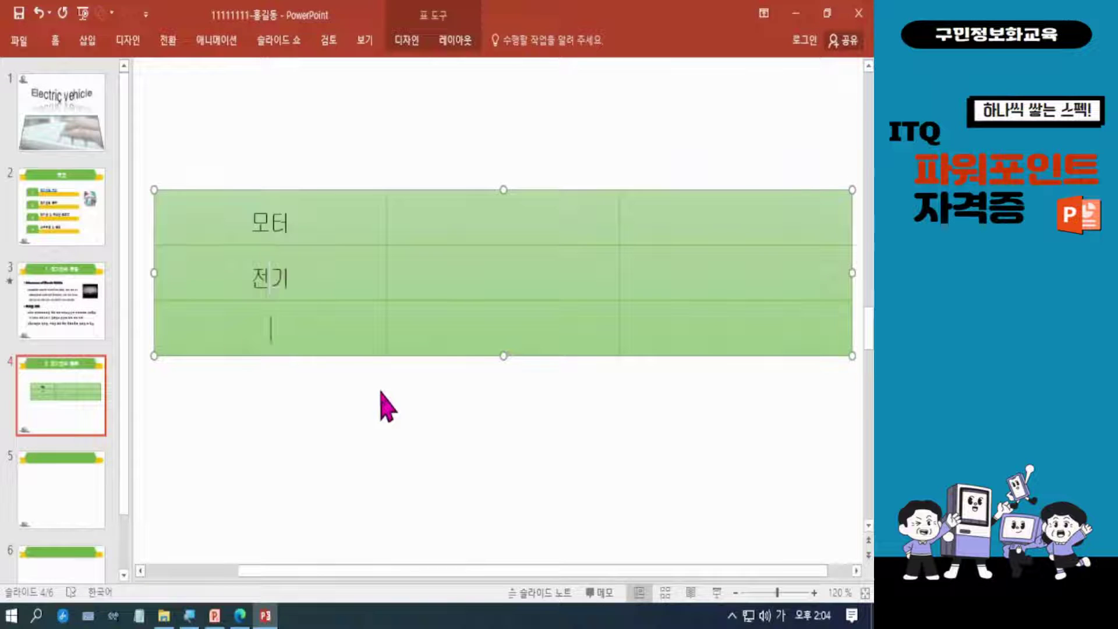
{"action": "type", "text": "충ㅈ전된 ㅈ"}
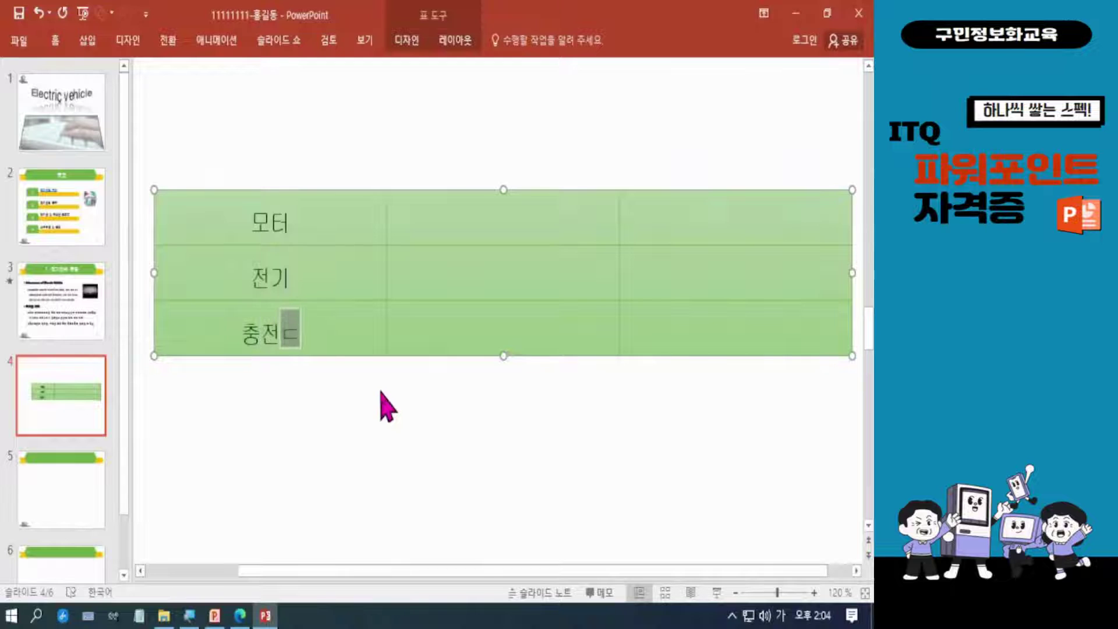
{"action": "type", "text": "전기"}
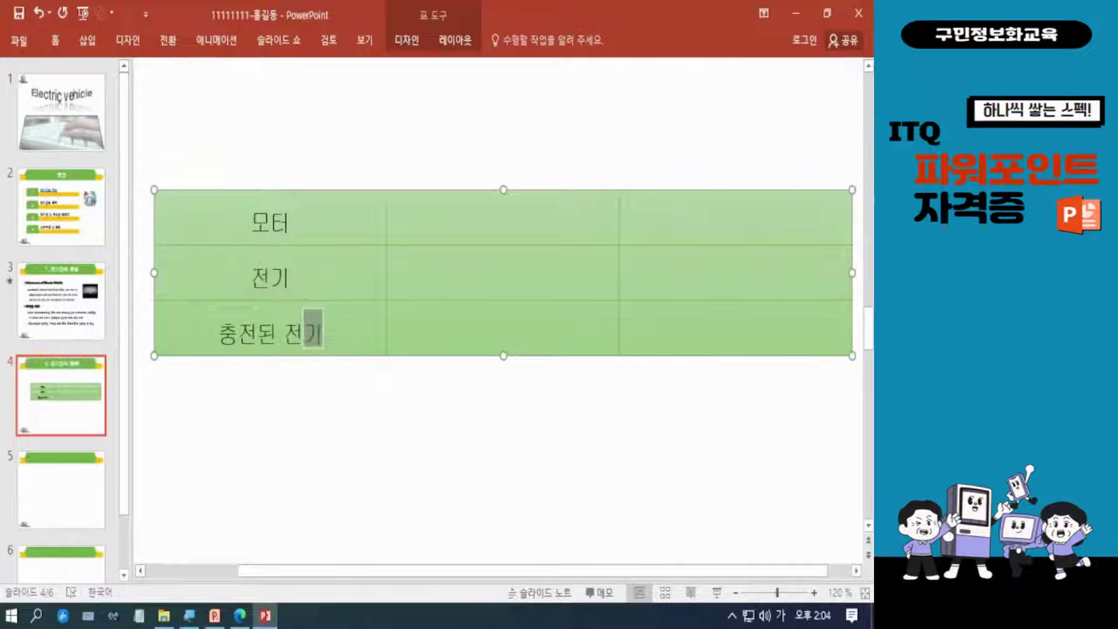
{"action": "key", "text": "Return"}
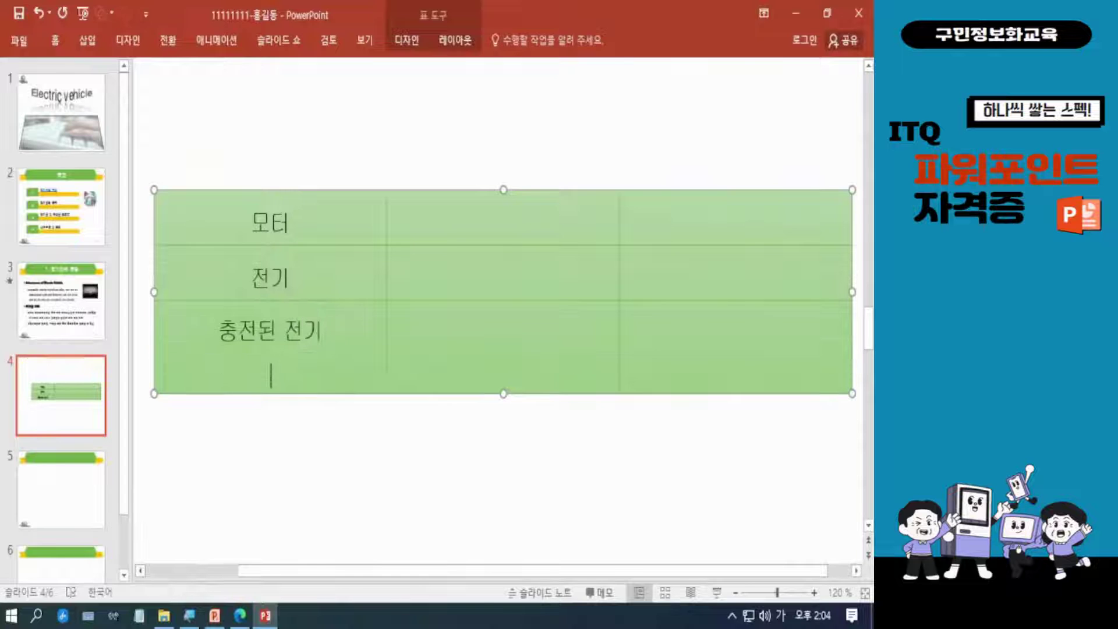
{"action": "type", "text": "에너"}
{"action": "type", "text": "지만으로"}
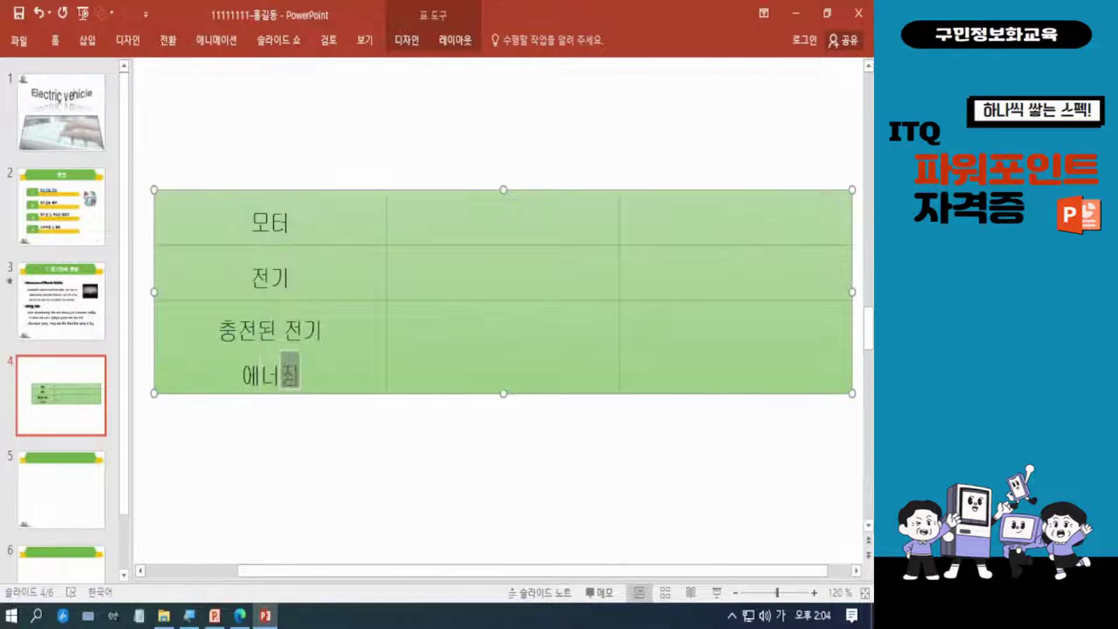
{"action": "type", "text": " 주행"}
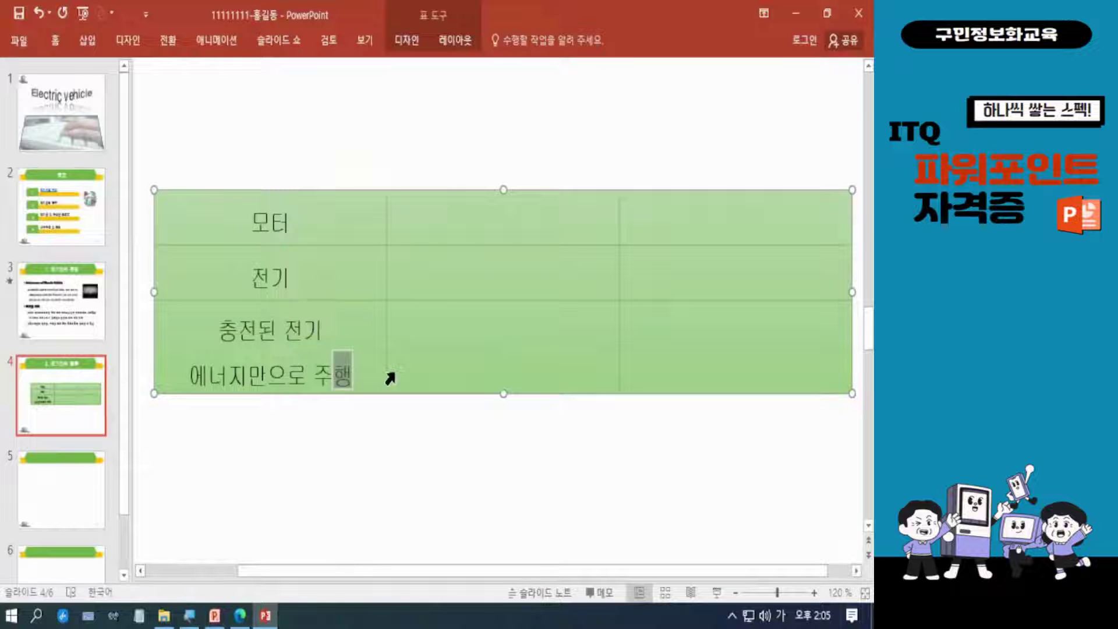
{"action": "type", "text": ","}
{"action": "key", "text": "Return"}
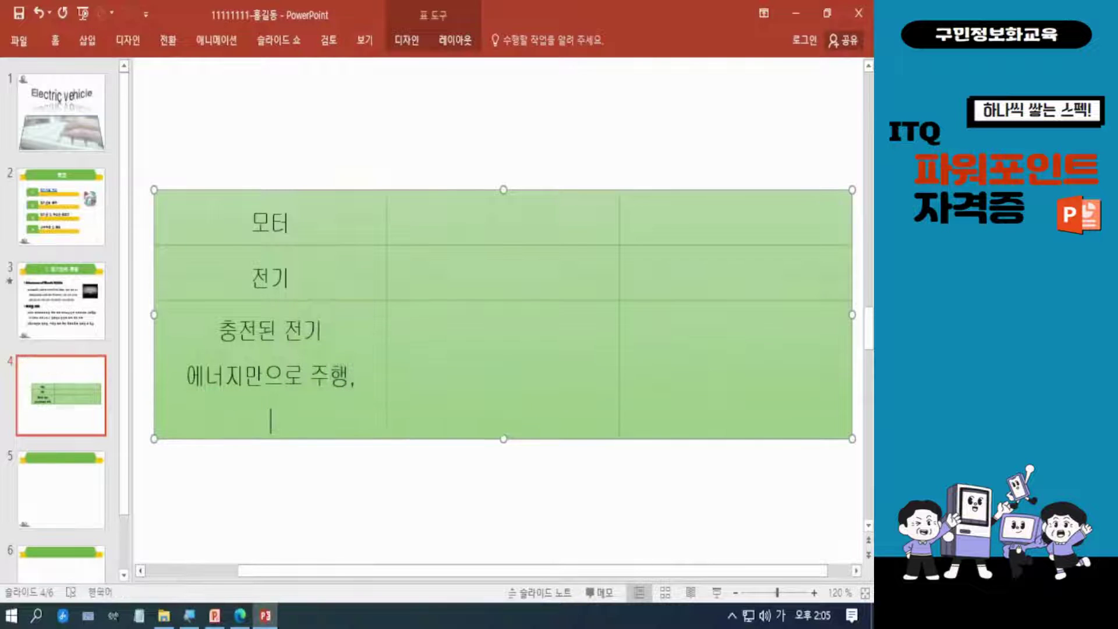
{"action": "type", "text": "무공해"}
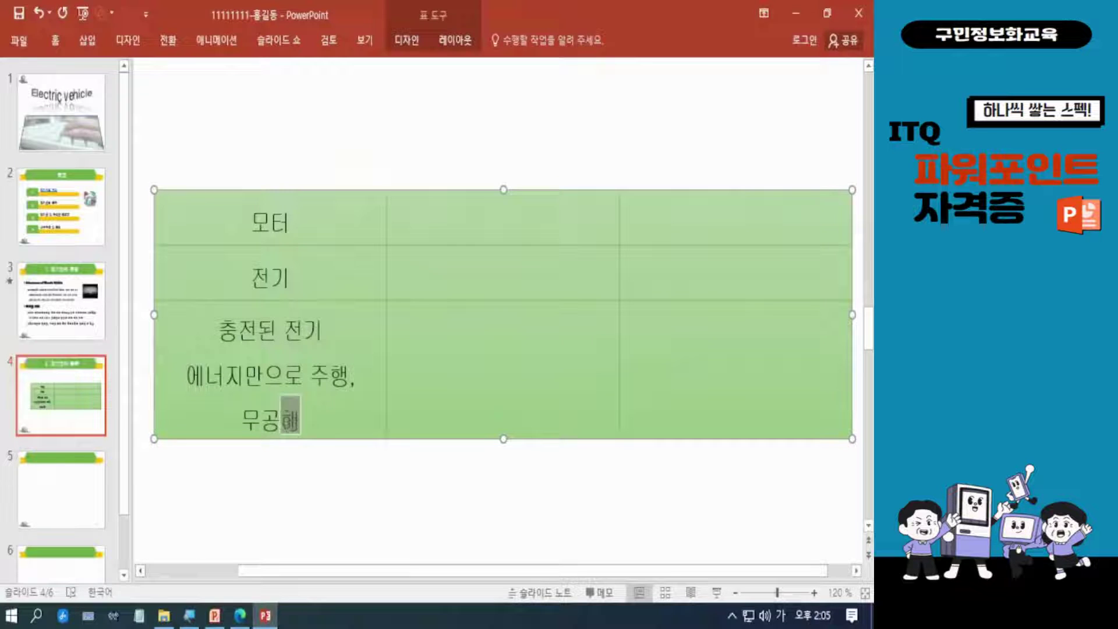
{"action": "type", "text": " 차량"}
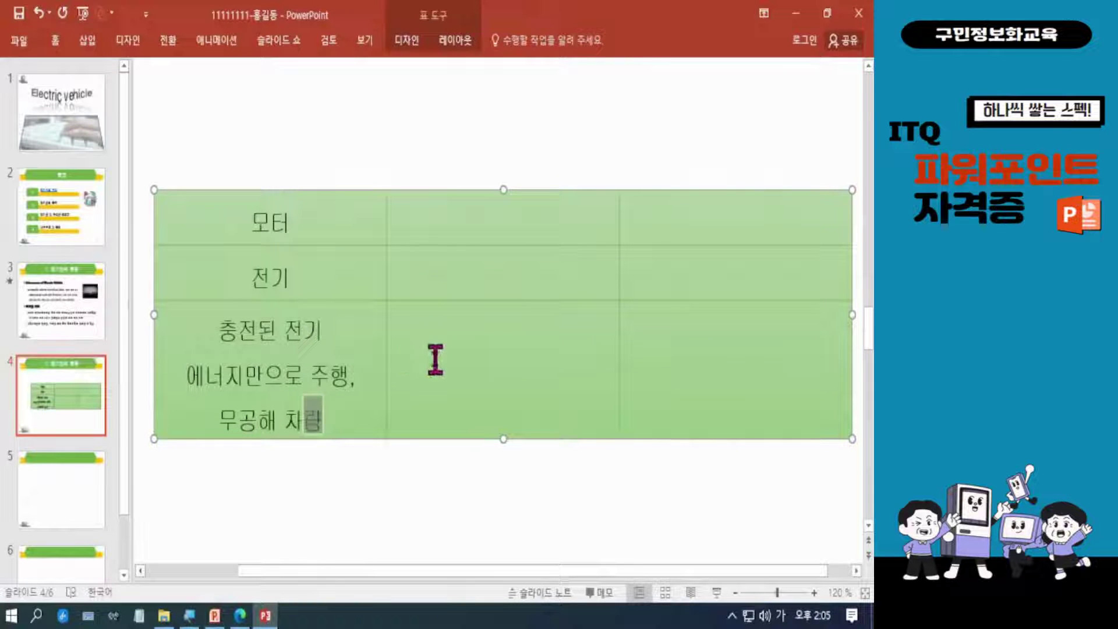
- Enter 엔진+모터(보조동력) in the first row of the table's middle column
{"action": "left_click", "coordinate": [470, 227]}
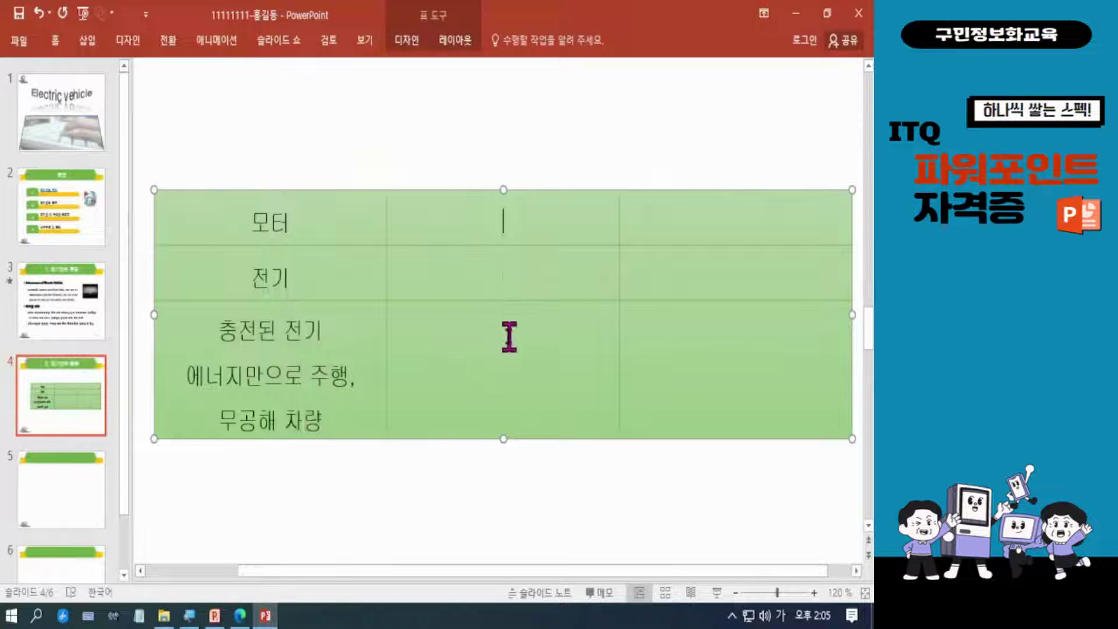
{"action": "type", "text": "엔진"}
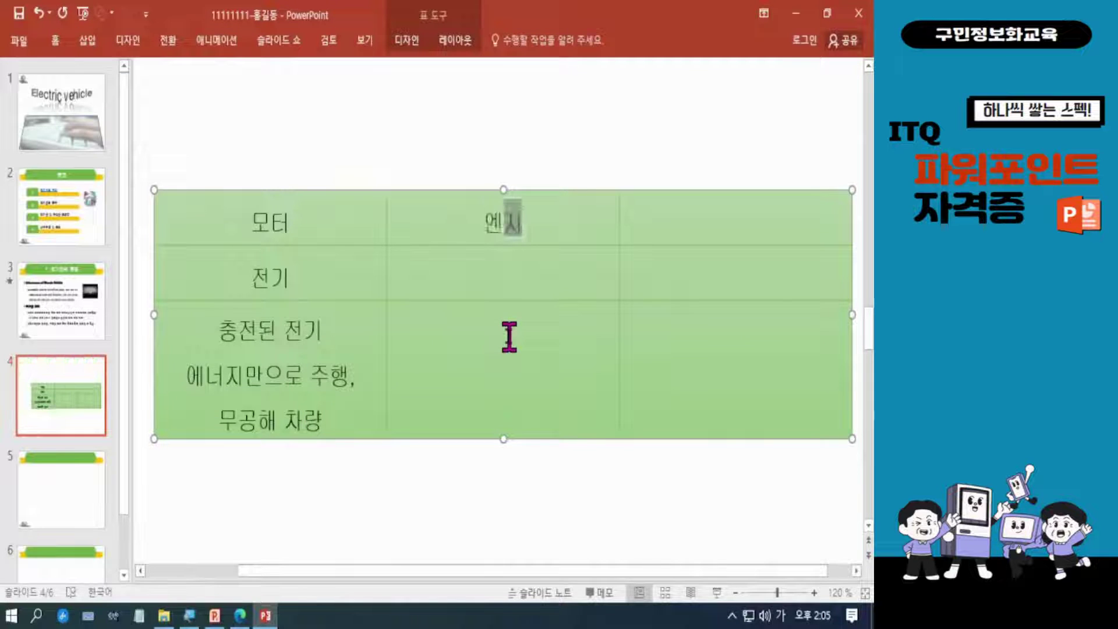
{"action": "type", "text": "+"}
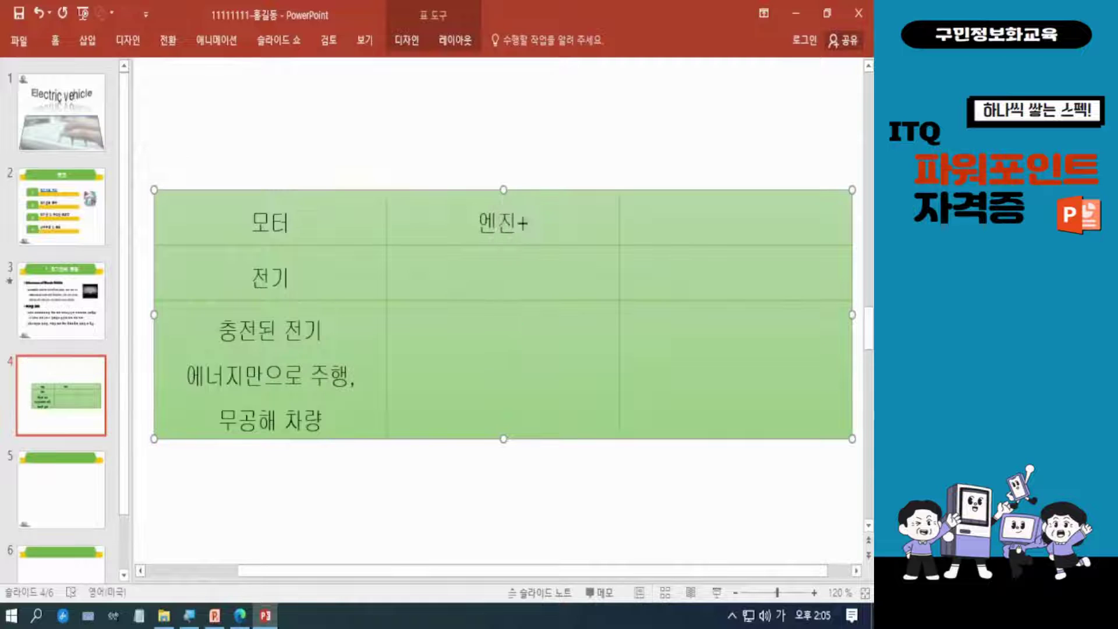
{"action": "type", "text": "모터("}
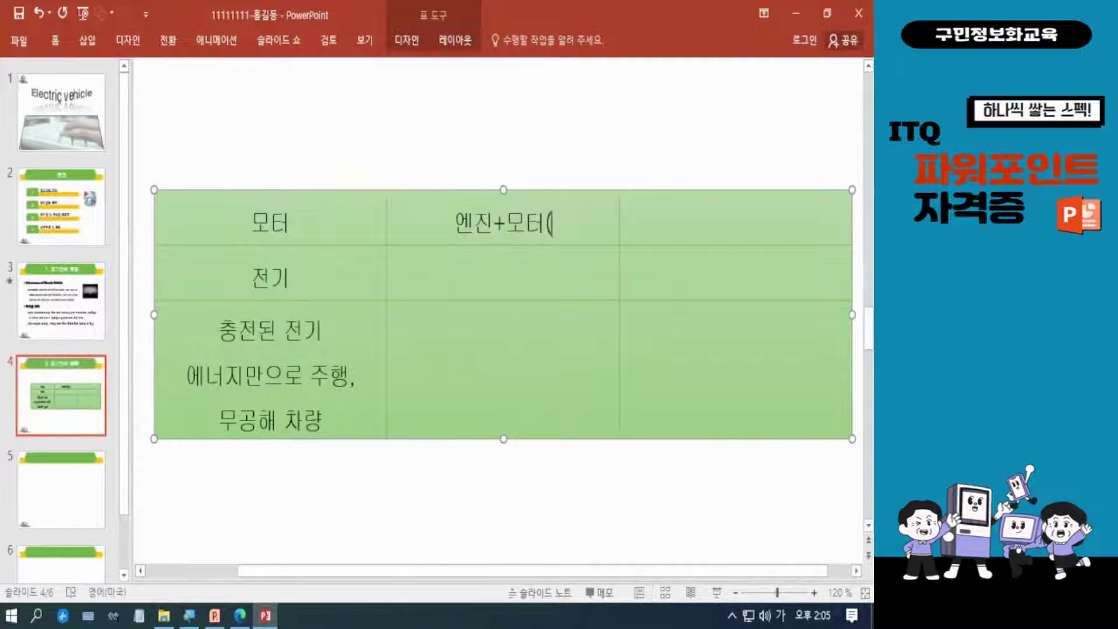
{"action": "type", "text": "보조동력)"}
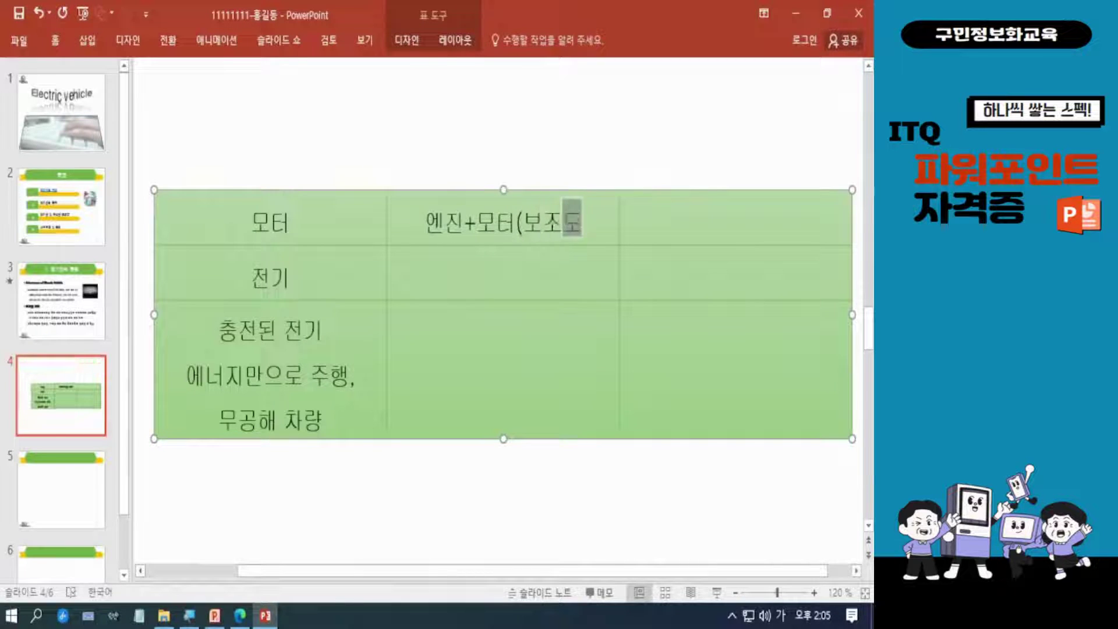
- Enter 전기, 화학연료 in the second row of the table's middle column
{"action": "left_click", "coordinate": [503, 276]}
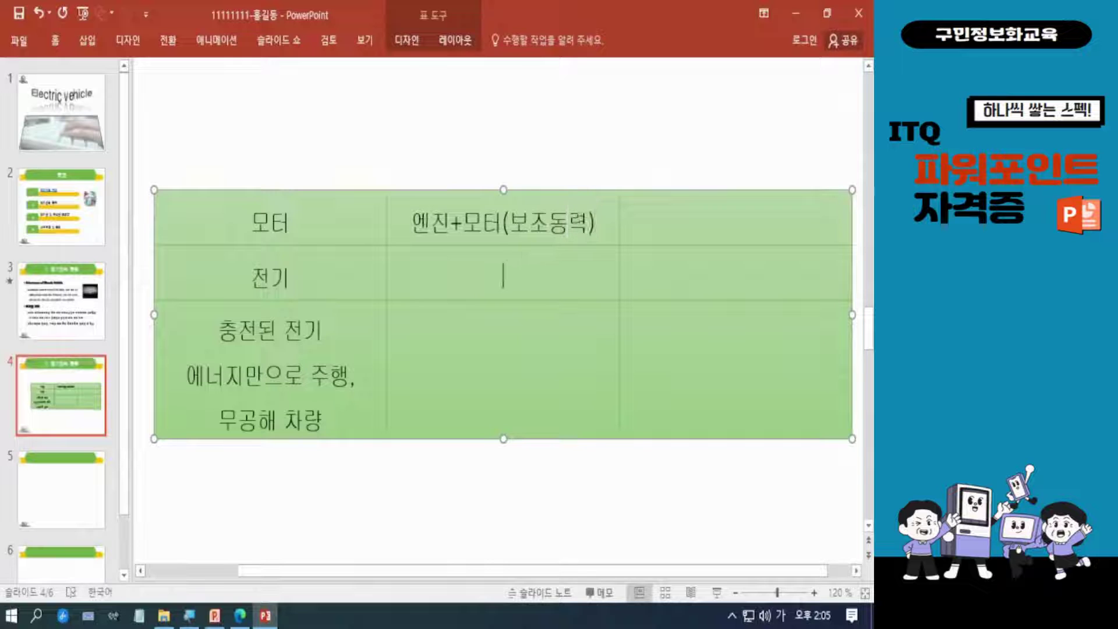
{"action": "type", "text": "전기,"}
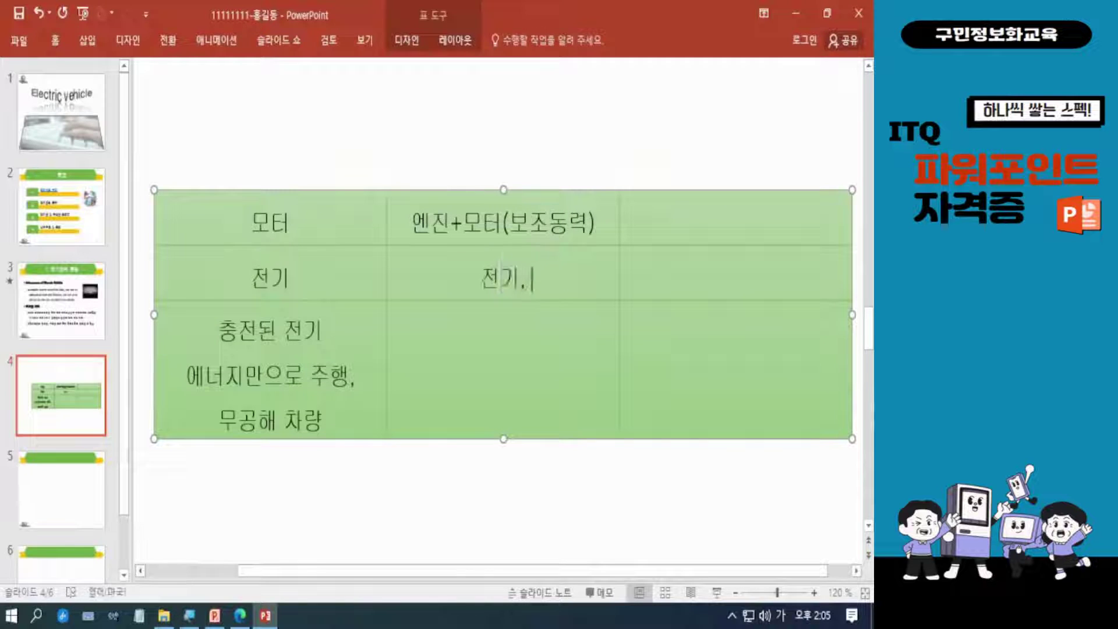
{"action": "type", "text": " 휘ㄹ"}
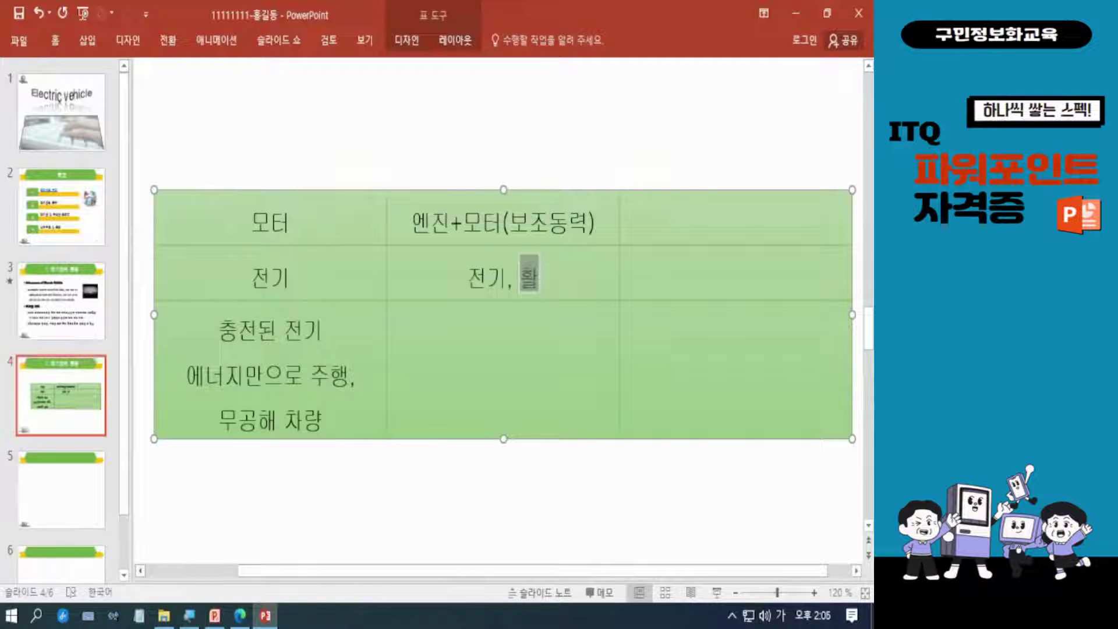
{"action": "type", "text": "학"}
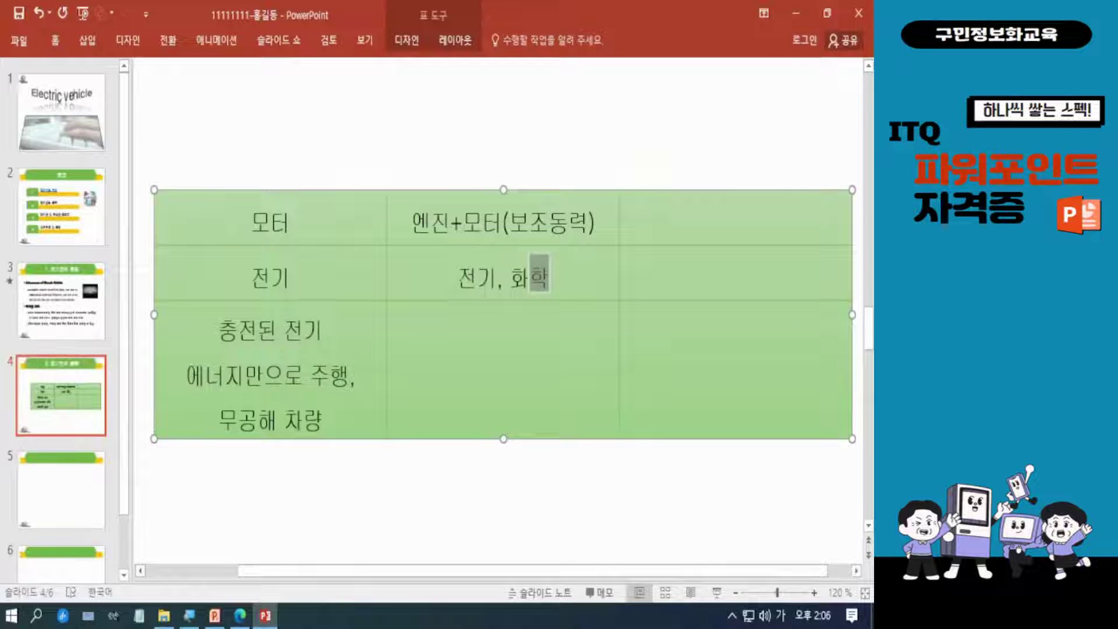
{"action": "type", "text": "연ㄹ"}
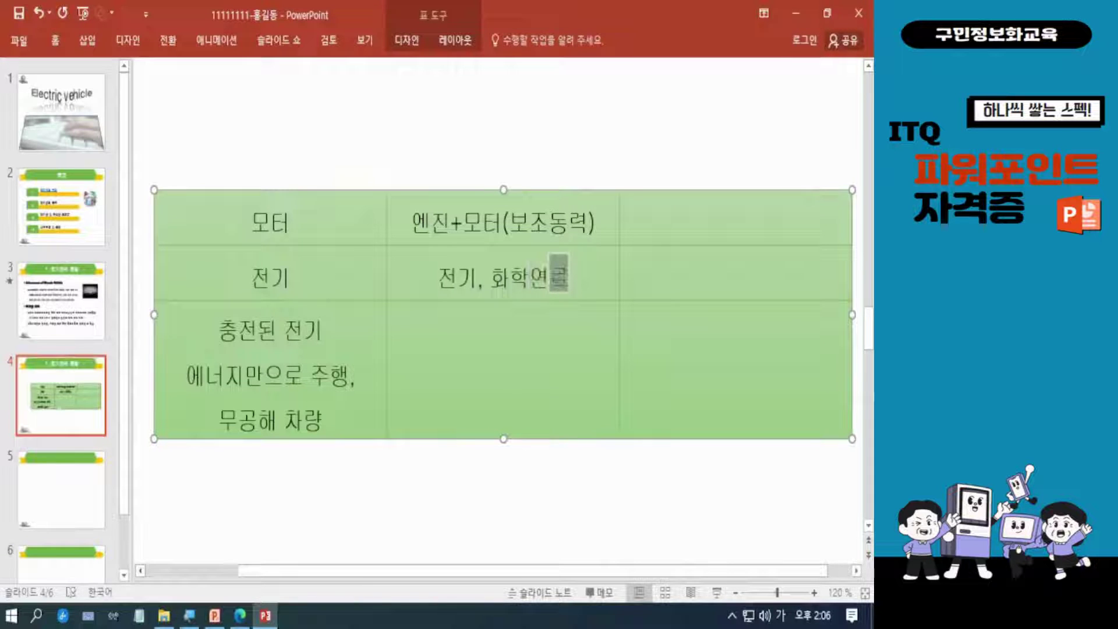
- Fill the third row of the middle column with 주행 조건별 엔지과 모터를 조합한 최적운행으로 연비 향상
{"action": "key", "text": "Down"}
{"action": "type", "text": "주행"}
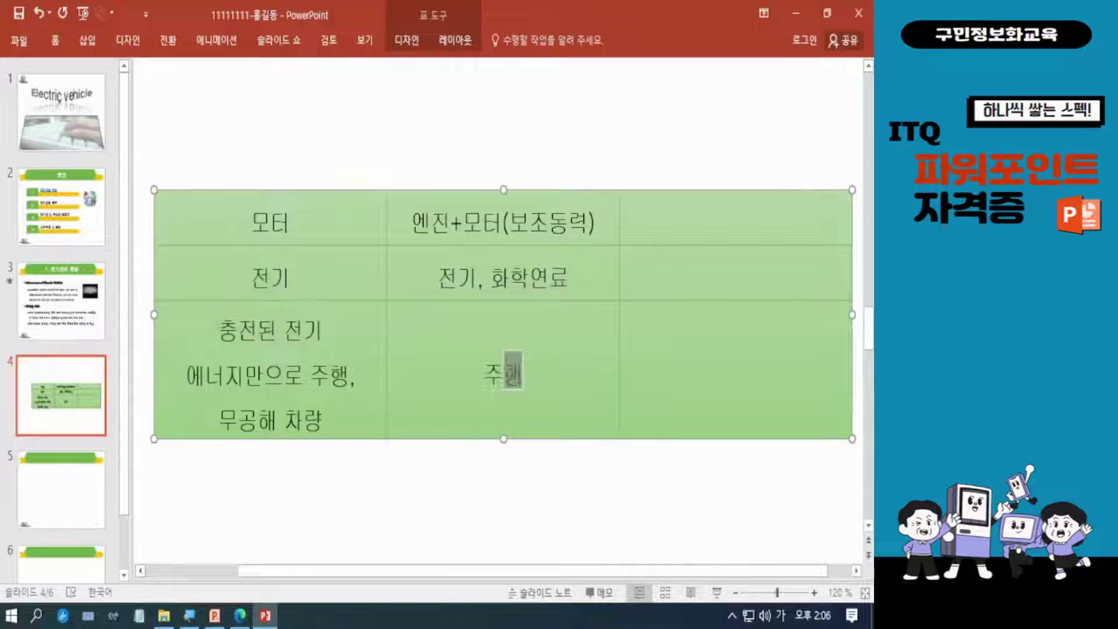
{"action": "type", "text": " 조건ㅂ별 엔지"}
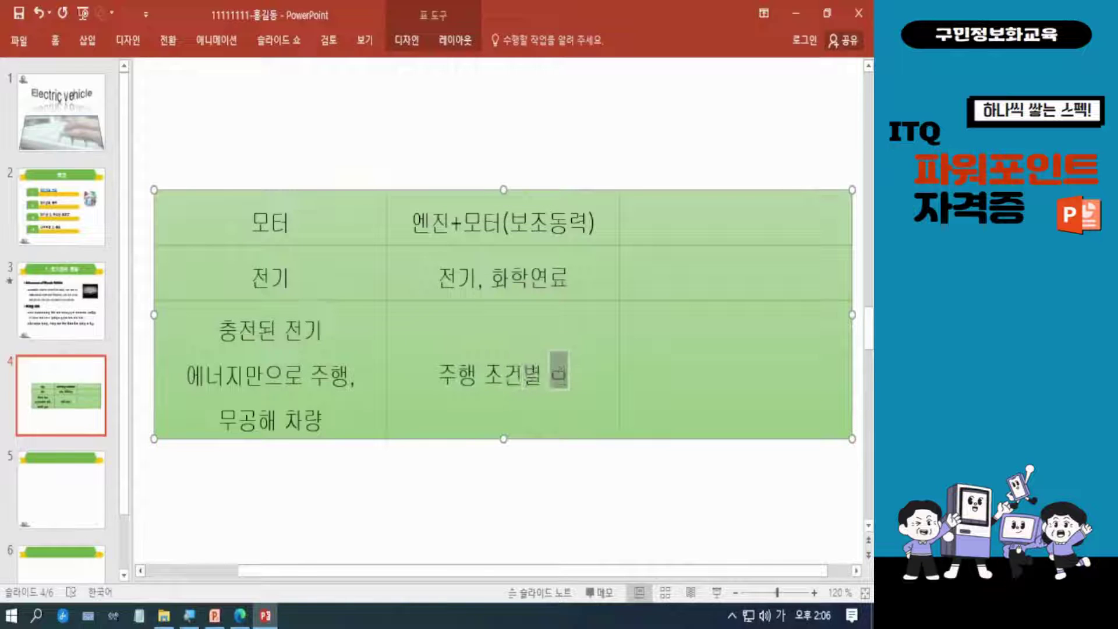
{"action": "type", "text": "과 모"}
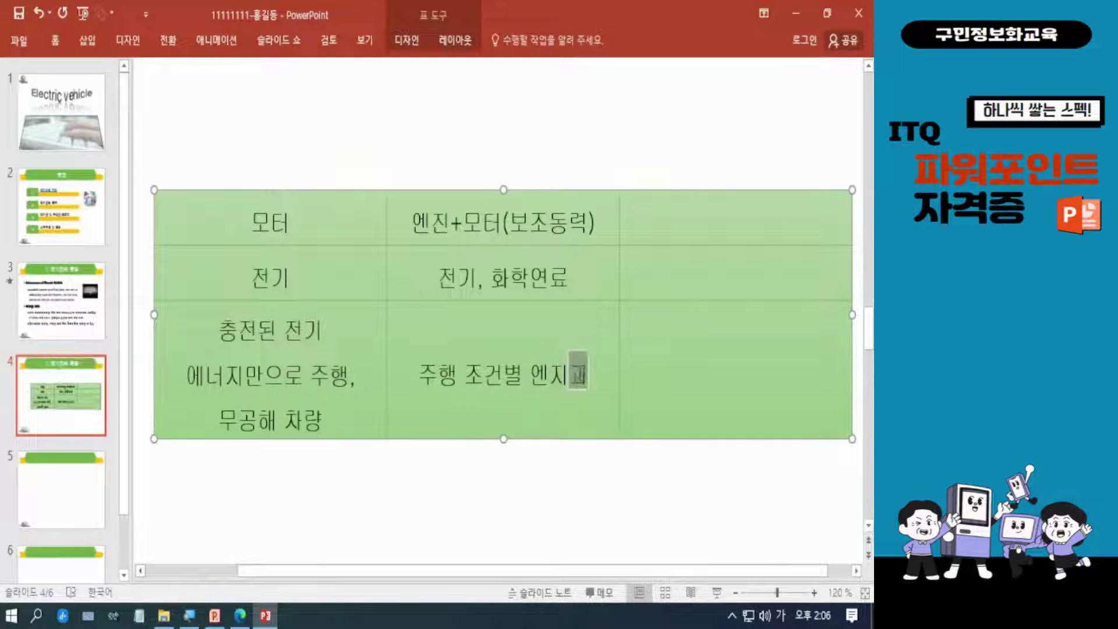
{"action": "type", "text": "터를 조합하"}
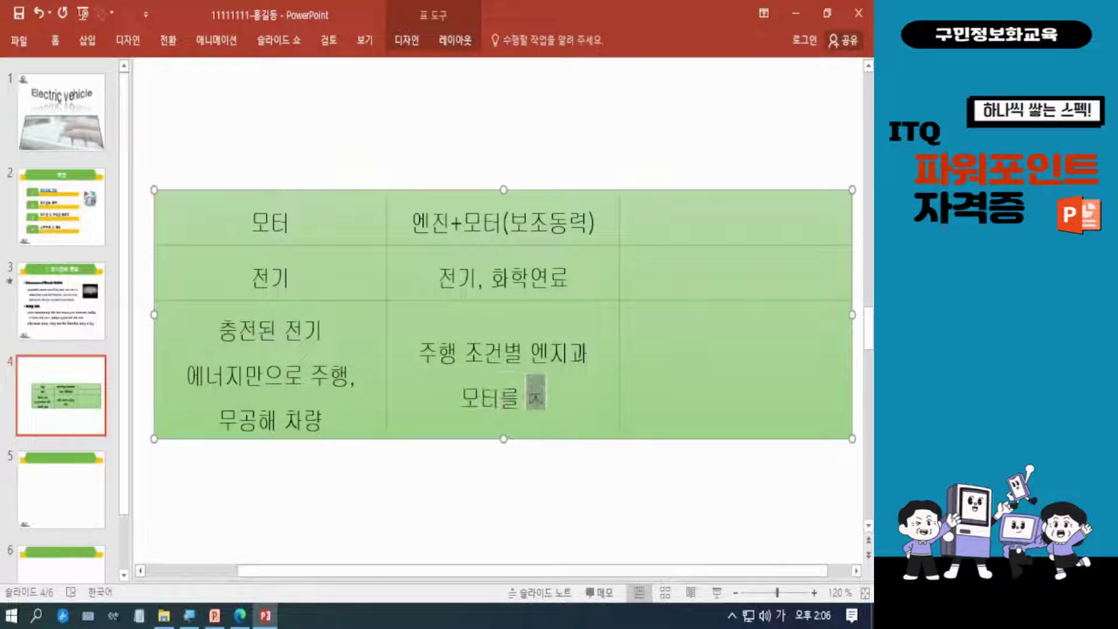
{"action": "type", "text": "한 "}
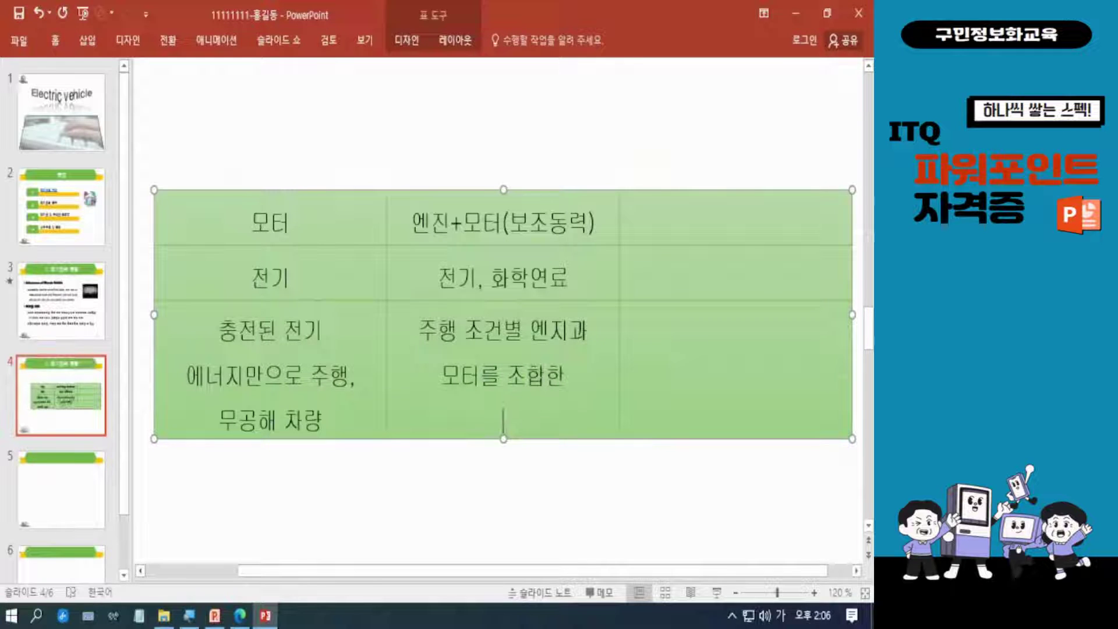
{"action": "type", "text": "최적운행"}
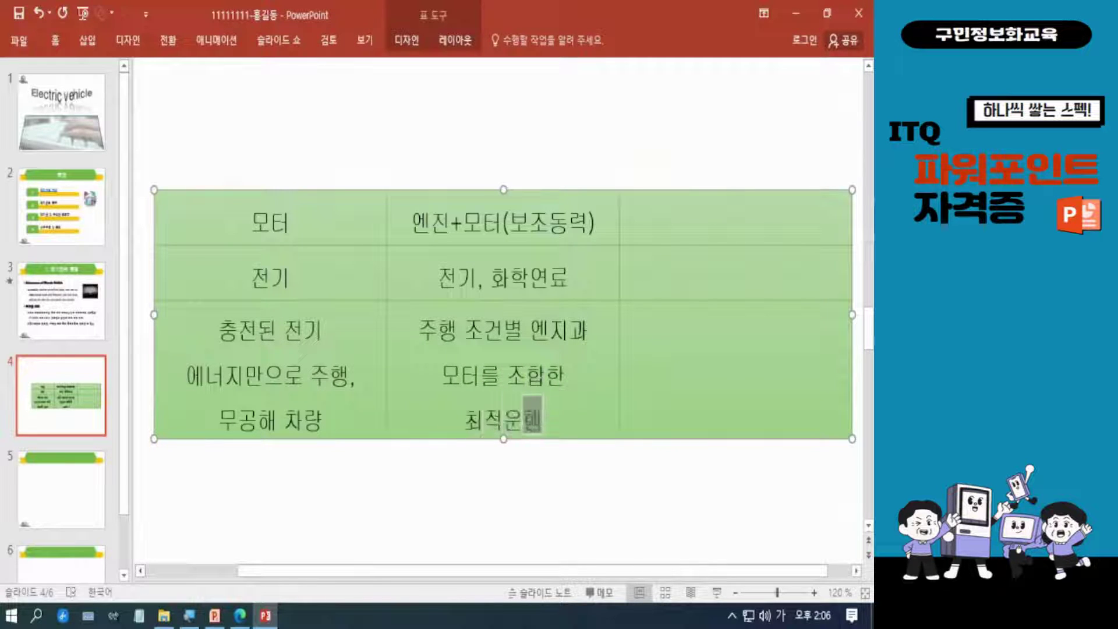
{"action": "type", "text": "으로 연비 향상"}
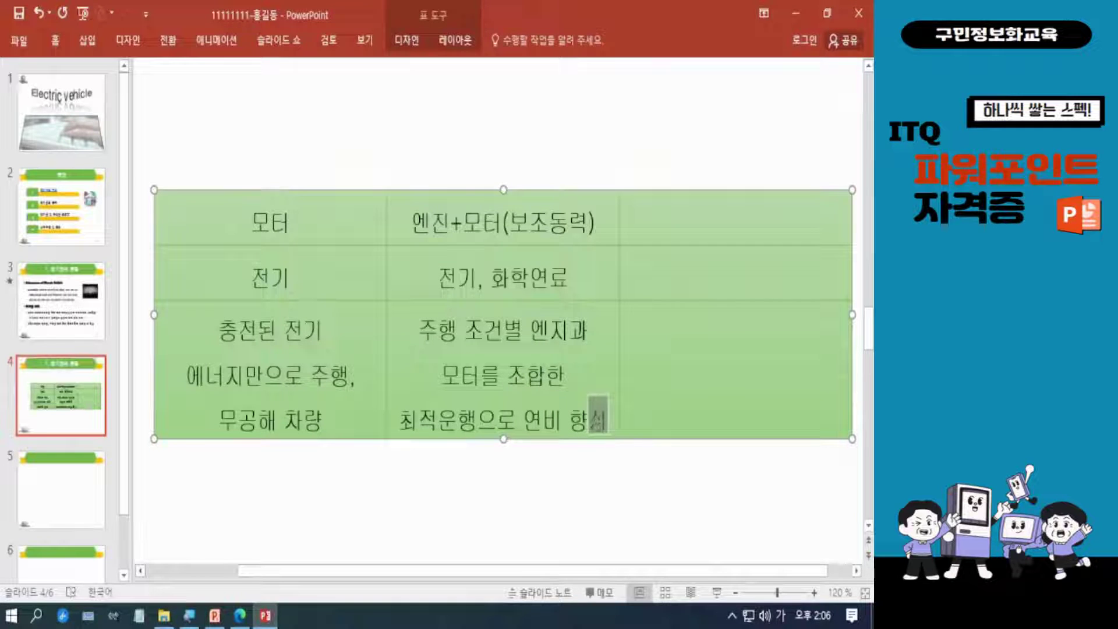
- Enter 모터, 엔진(방전 시) in the first row of the table's third column
{"action": "left_click", "coordinate": [703, 220]}
{"action": "type", "text": "모터"}
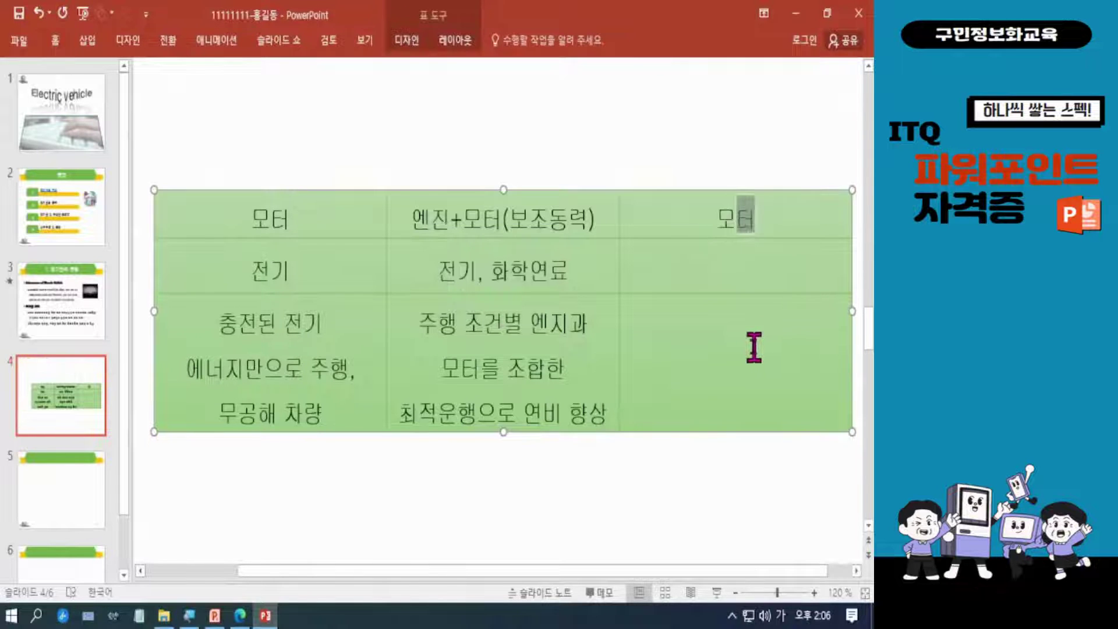
{"action": "type", "text": ", 엔진"}
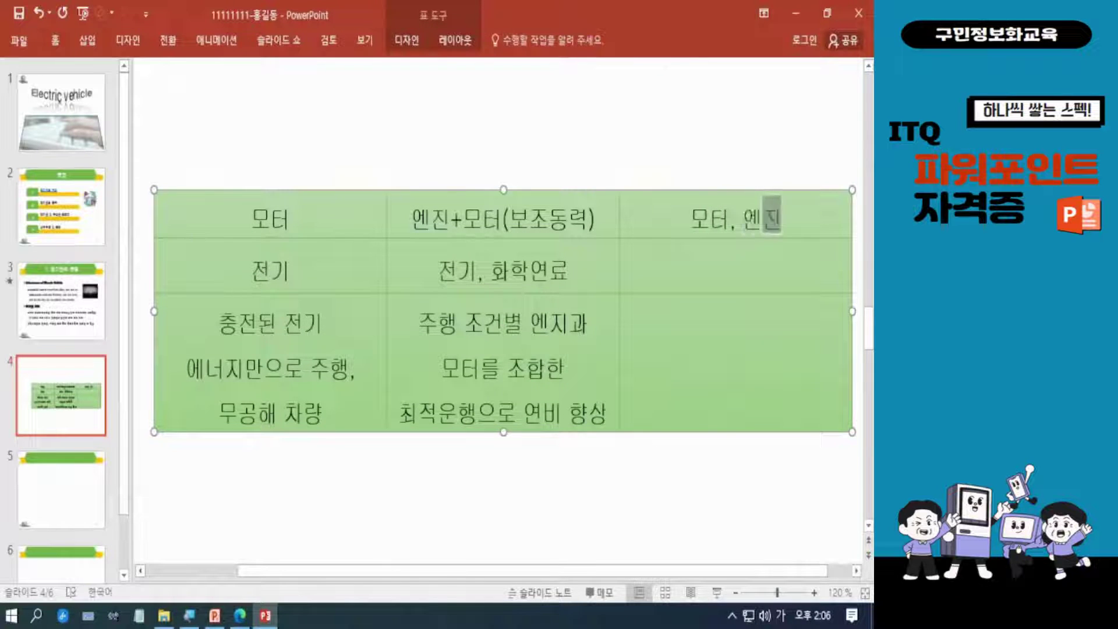
{"action": "type", "text": "(빙전"}
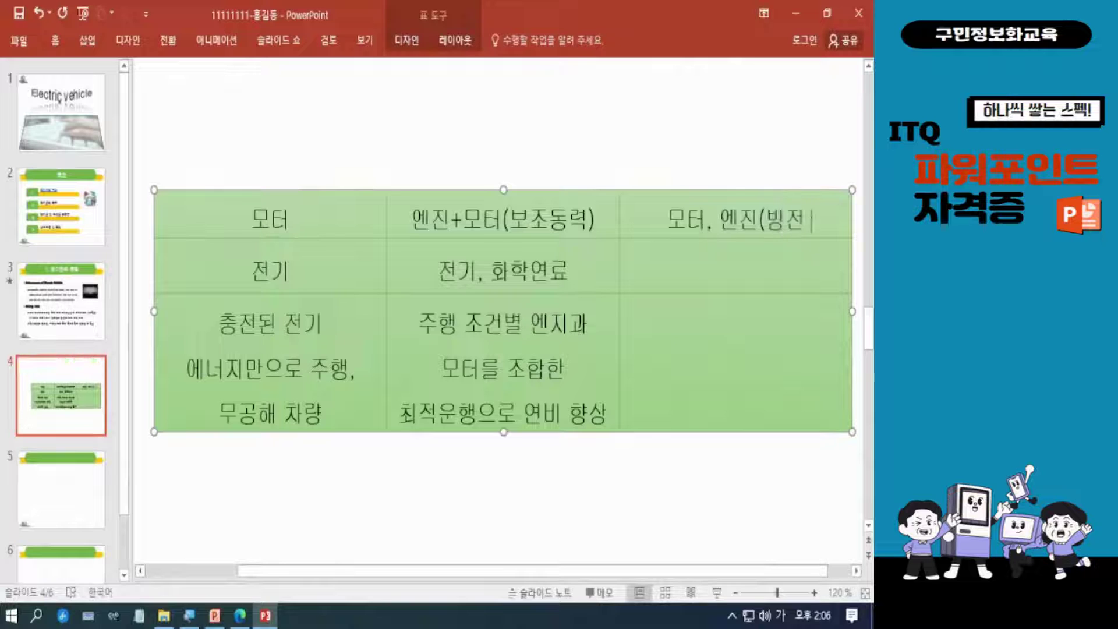
{"action": "key", "text": "BackSpace"}
{"action": "key", "text": "BackSpace"}
{"action": "type", "text": "방전 시)"}
- Enter 전기, 화학연료(방전 시) in the second row of the table's third column
{"action": "left_click", "coordinate": [737, 268]}
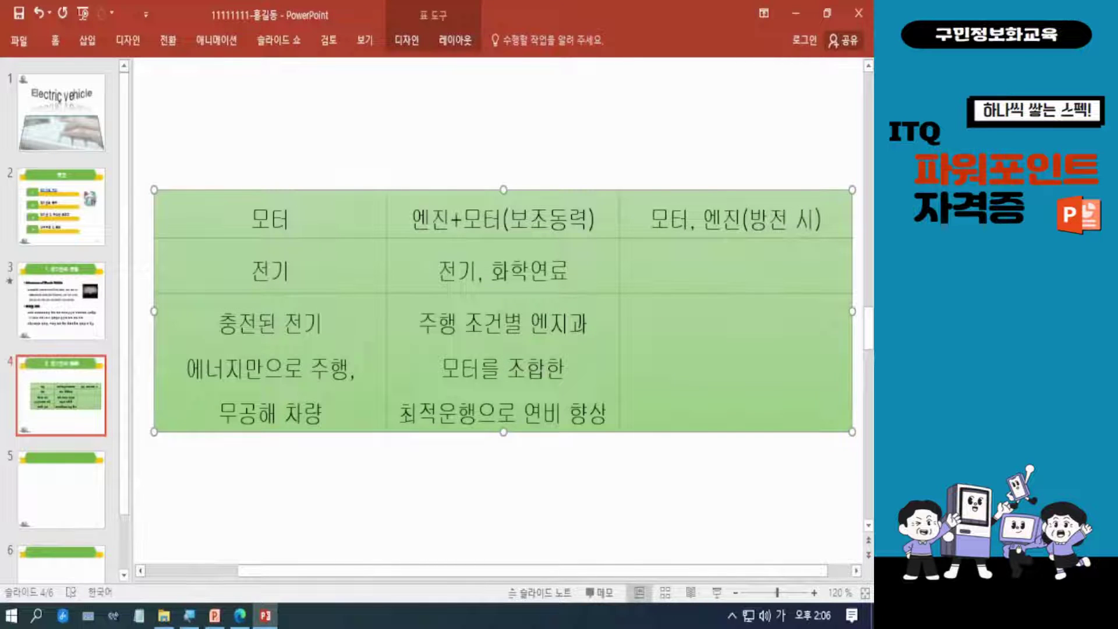
{"action": "type", "text": "전기"}
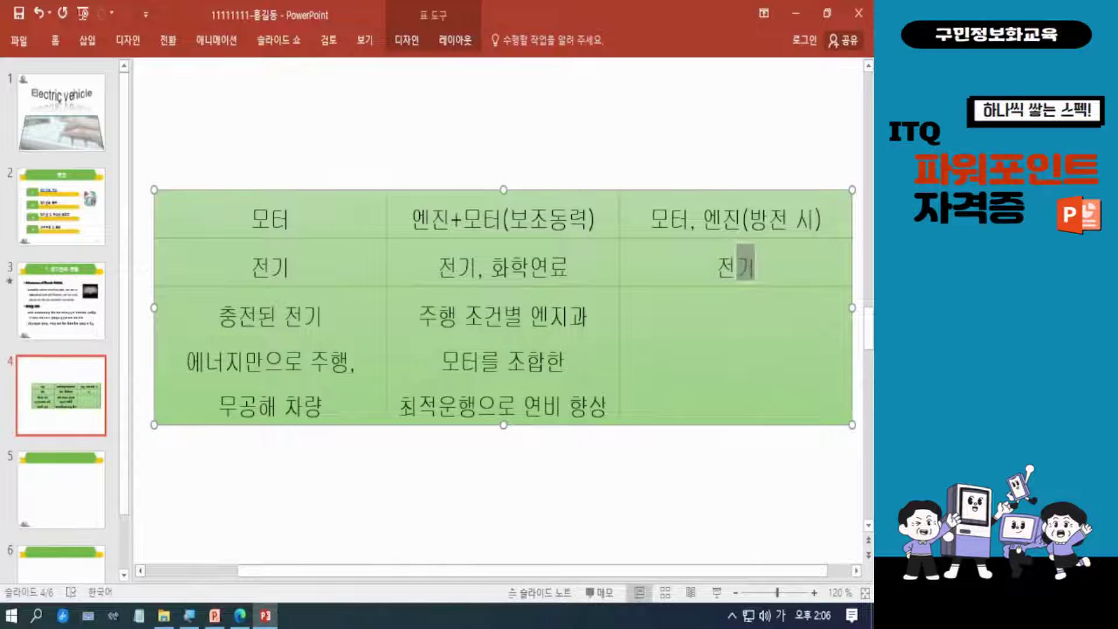
{"action": "type", "text": ", 화학연료"}
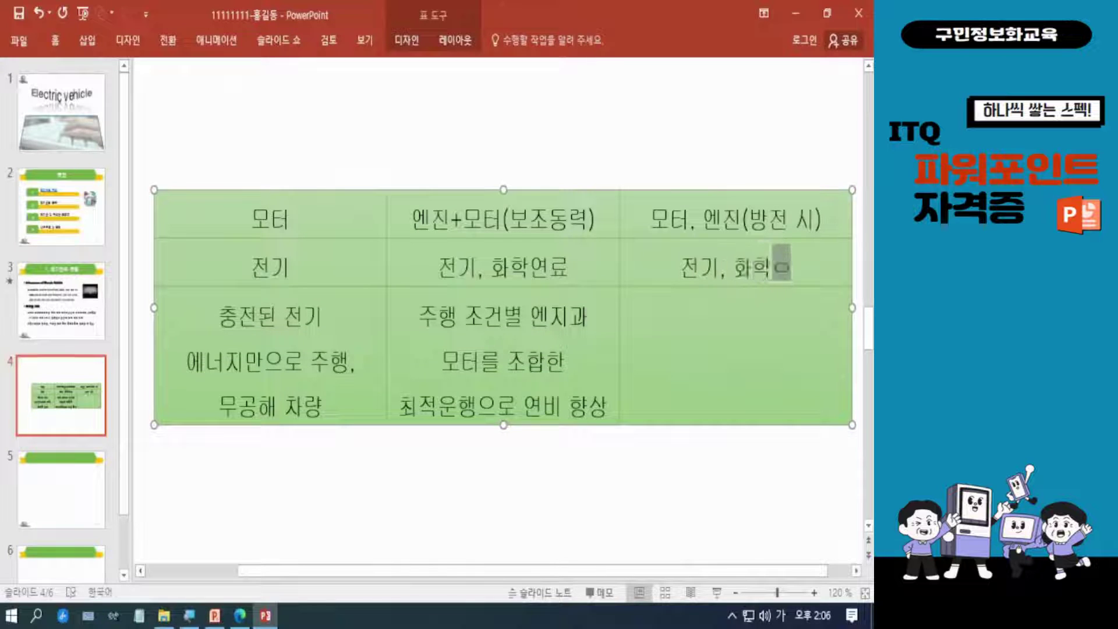
{"action": "type", "text": "(방"}
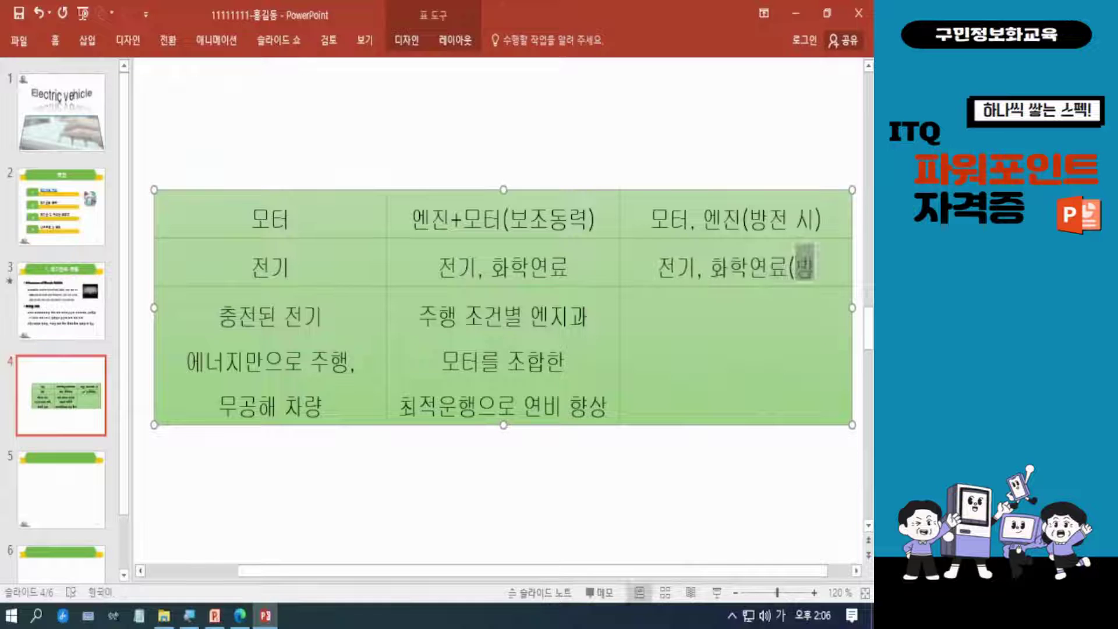
{"action": "type", "text": "전 시)"}
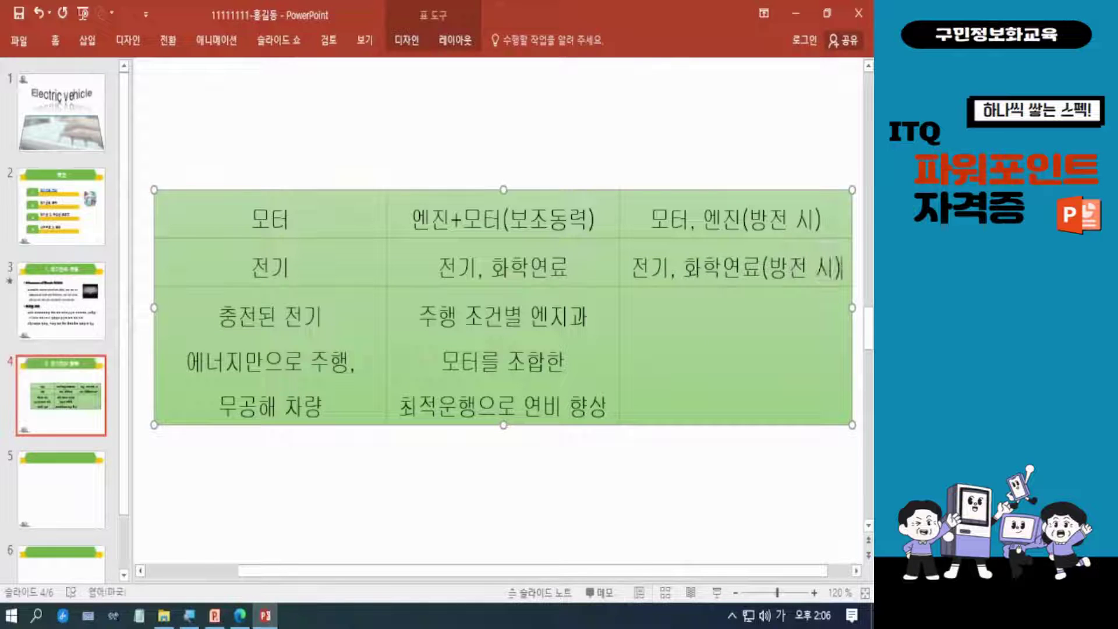
- Fill the third row of the third column with 단거리는 전기로만 주행, 장거리 주행 시 엔진 사용
{"action": "left_click", "coordinate": [736, 357]}
{"action": "type", "text": "단거리"}
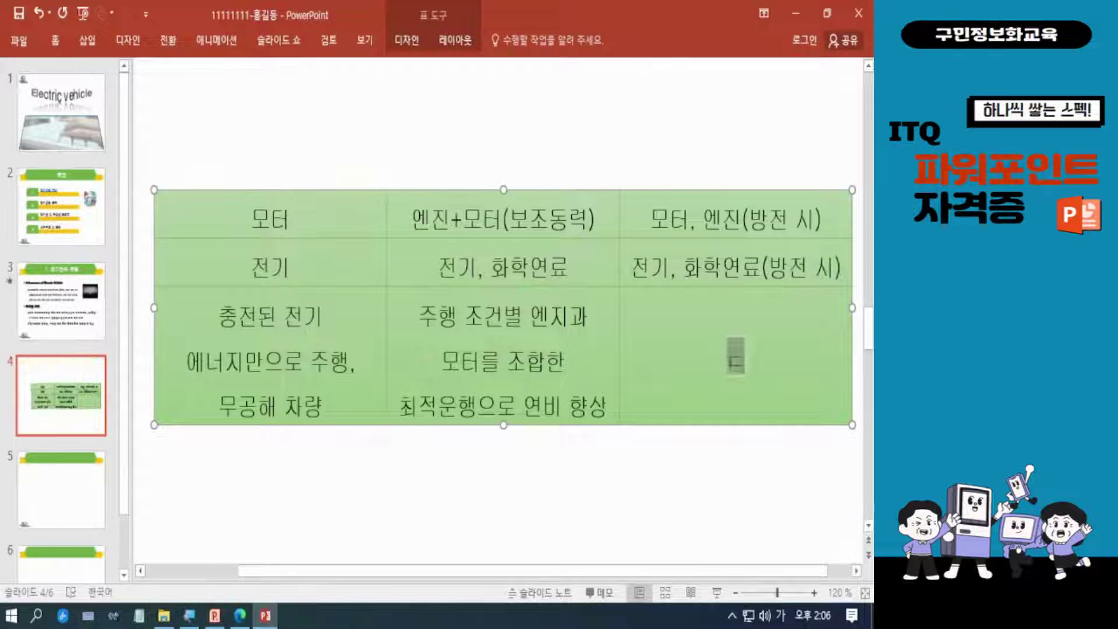
{"action": "type", "text": "는 전기"}
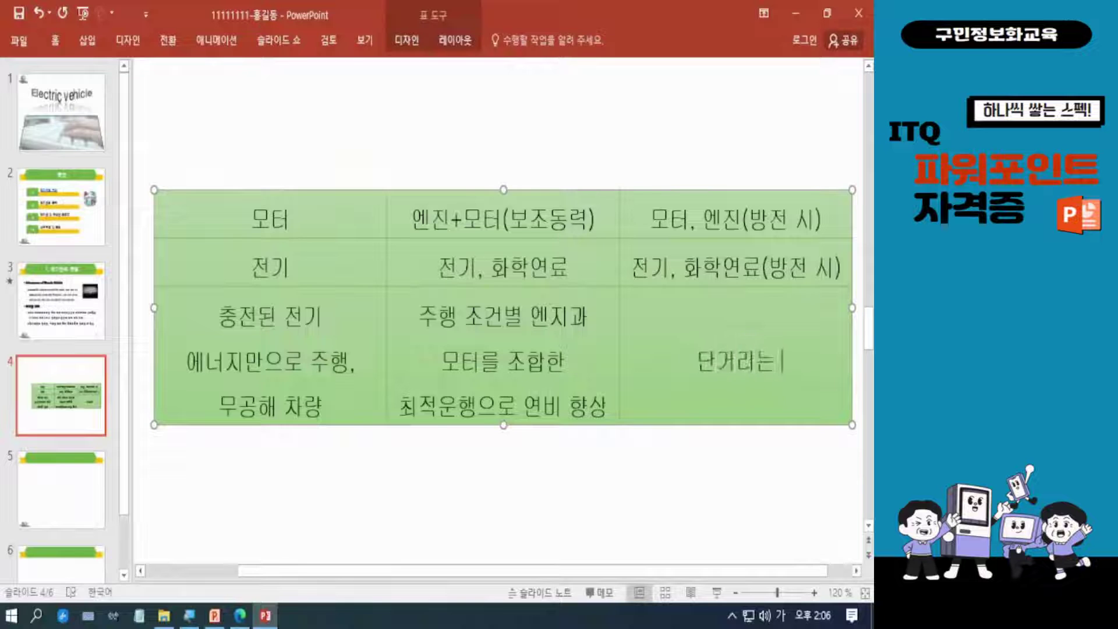
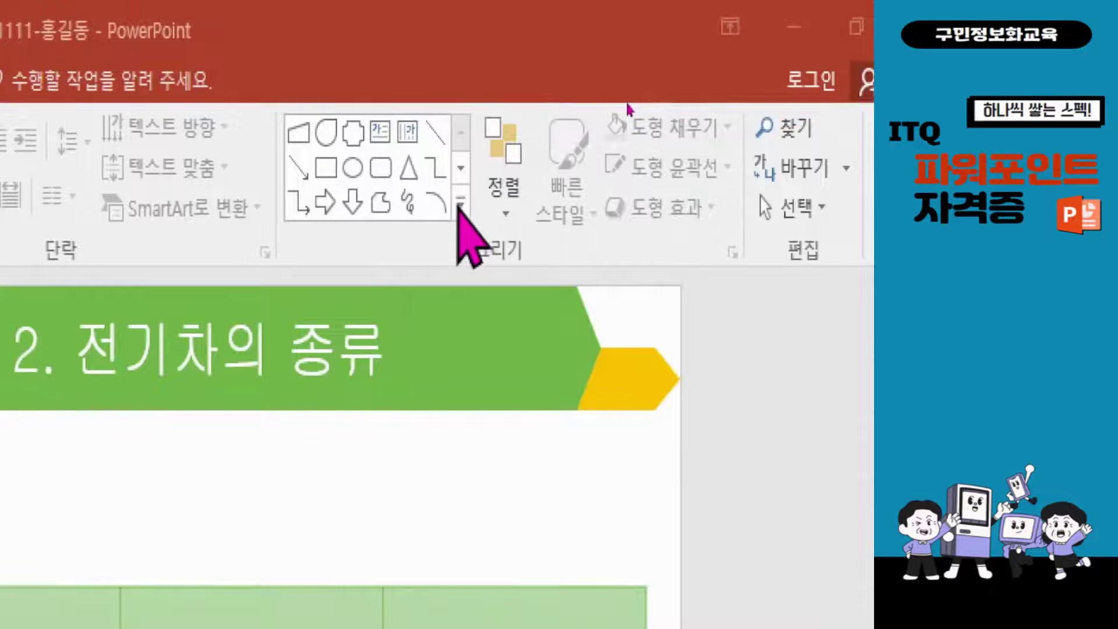
- Draw a snip single corner rectangle about 7.5 cm wide and 2.4 cm high directly above the table's first column
{"action": "left_click", "coordinate": [461, 203]}
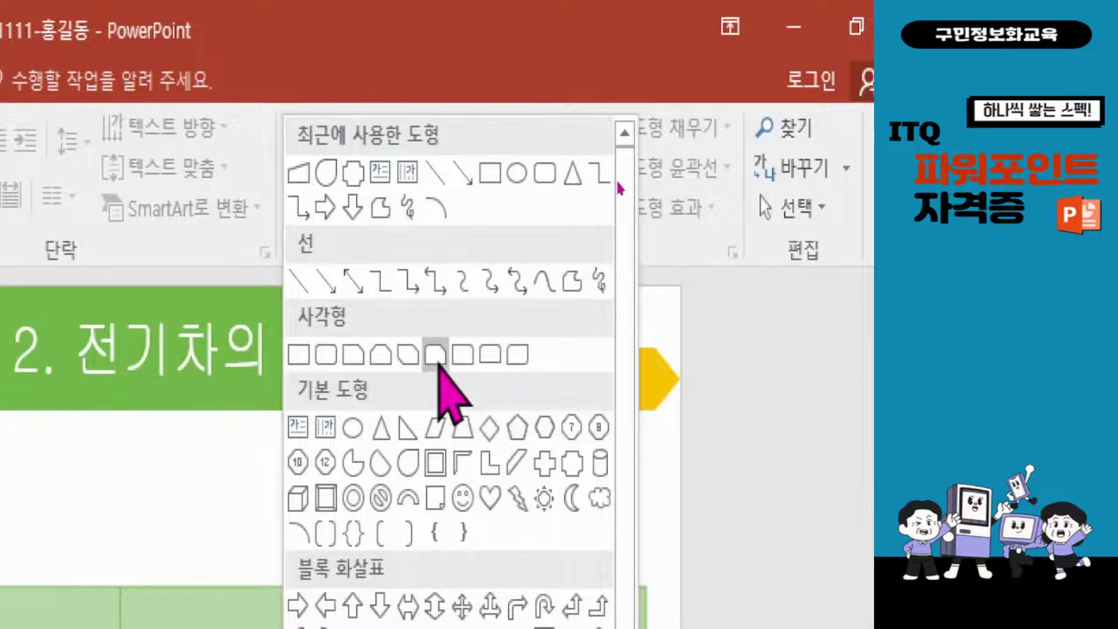
{"action": "left_click", "coordinate": [353, 358]}
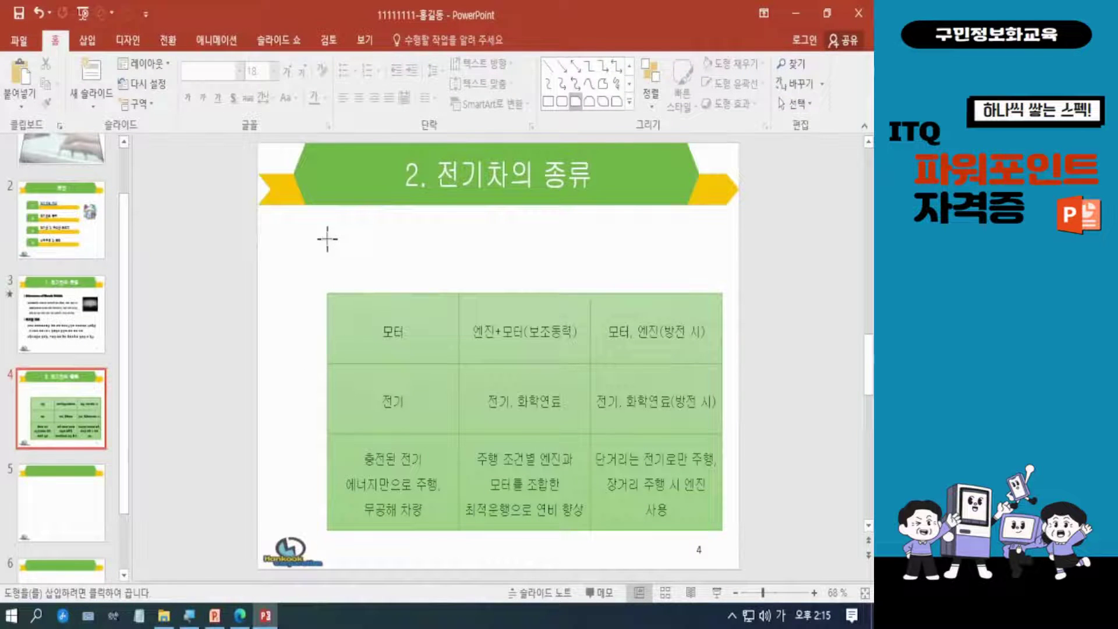
{"action": "mouse_move", "coordinate": [326, 238]}
{"action": "left_mouse_down"}
{"action": "mouse_move", "coordinate": [352, 292]}
{"action": "mouse_move", "coordinate": [460, 298]}
{"action": "left_mouse_up"}
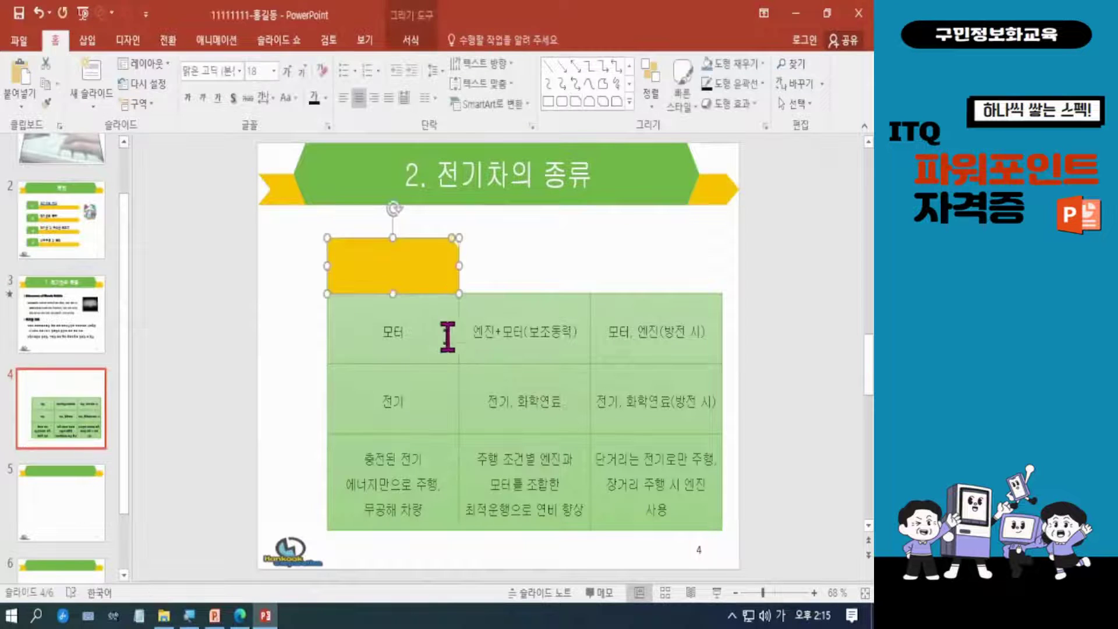
{"action": "left_click_drag", "start_coordinate": [328, 265], "coordinate": [327, 268]}
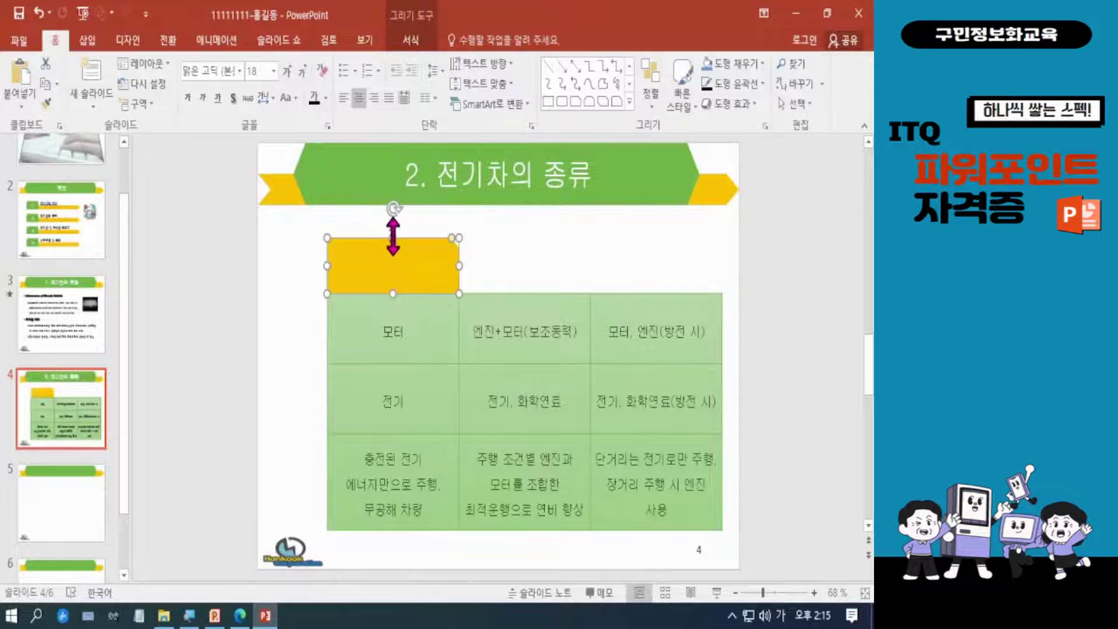
{"action": "left_click_drag", "start_coordinate": [393, 237], "coordinate": [391, 245]}
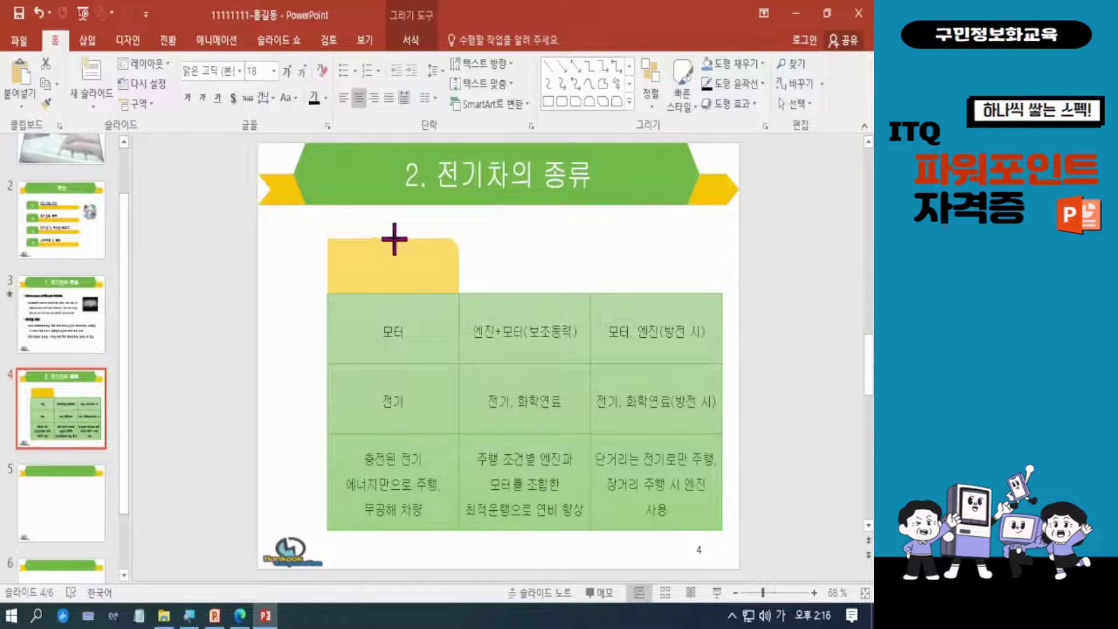
{"action": "left_click_drag", "start_coordinate": [394, 238], "coordinate": [394, 238]}
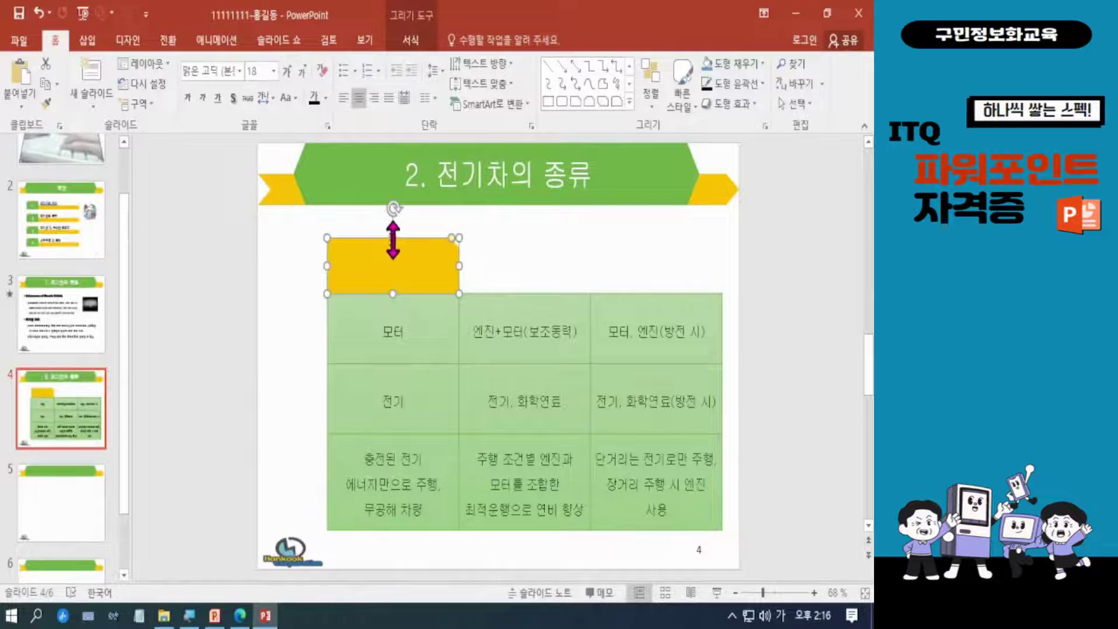
{"action": "left_click_drag", "start_coordinate": [394, 238], "coordinate": [392, 238]}
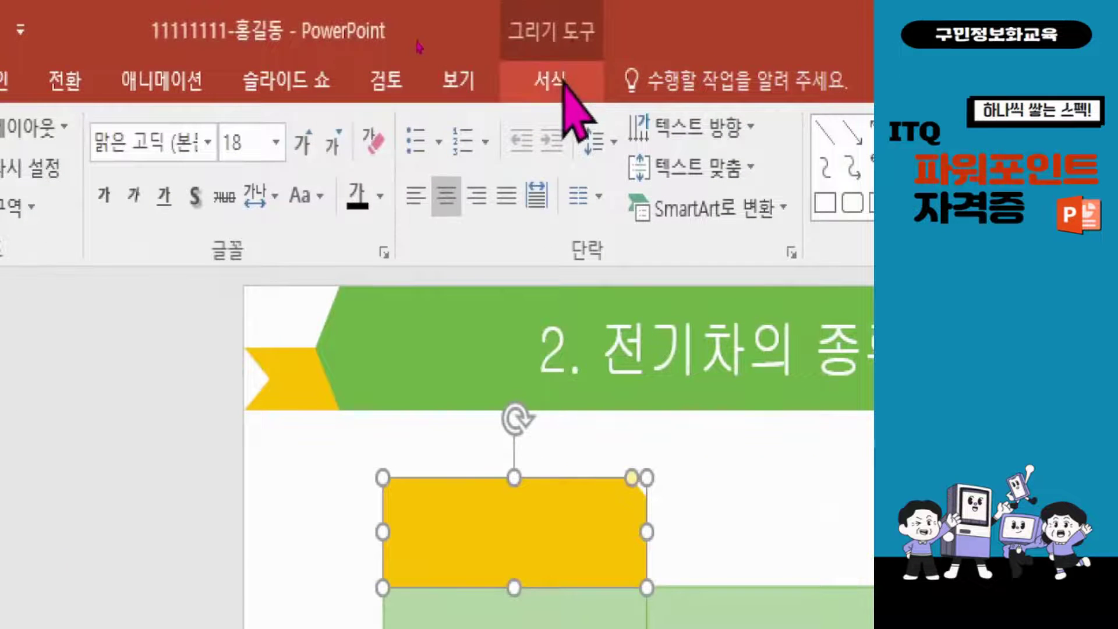
- Give the snipped rectangle a black outline and a green accent 6 (녹색, 강조 6) fill
{"action": "left_click", "coordinate": [562, 82]}
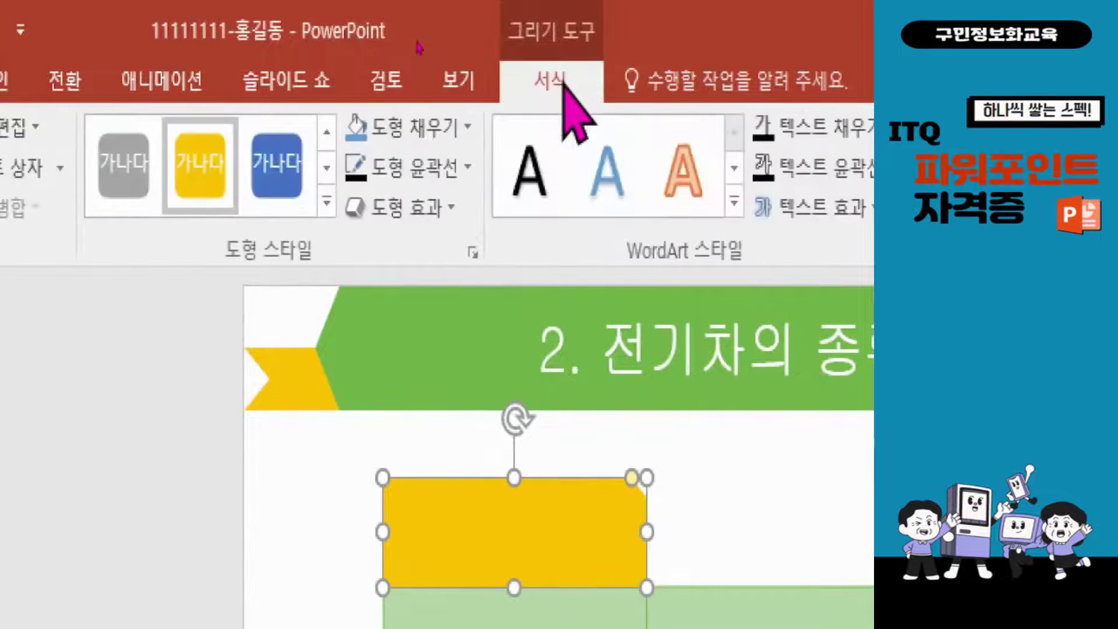
{"action": "left_click", "coordinate": [429, 168]}
{"action": "left_click", "coordinate": [379, 247]}
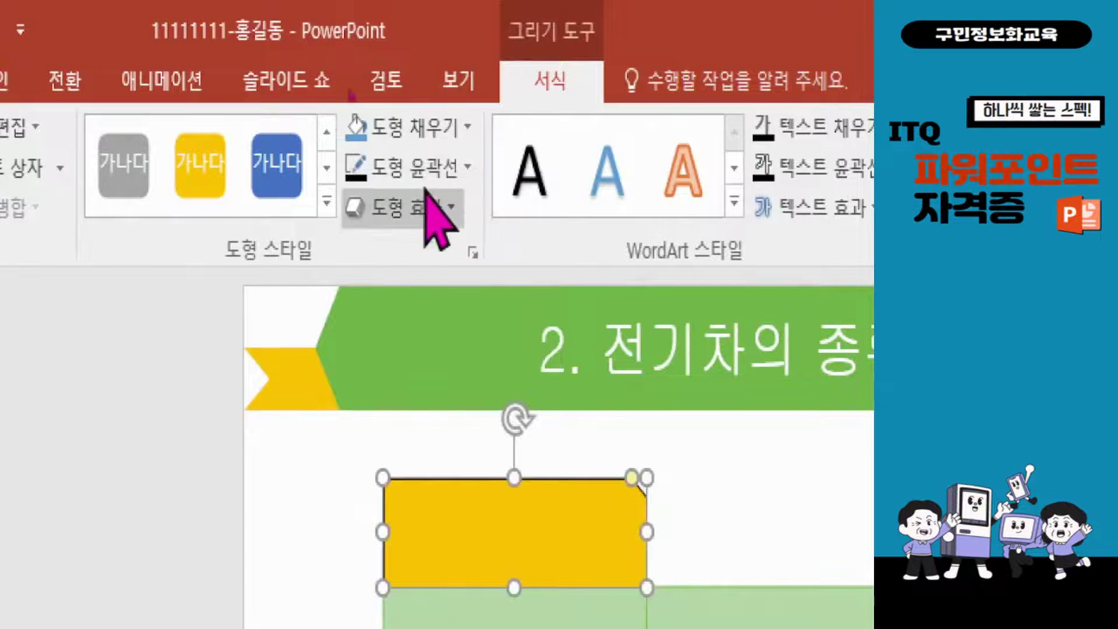
{"action": "left_click", "coordinate": [434, 125]}
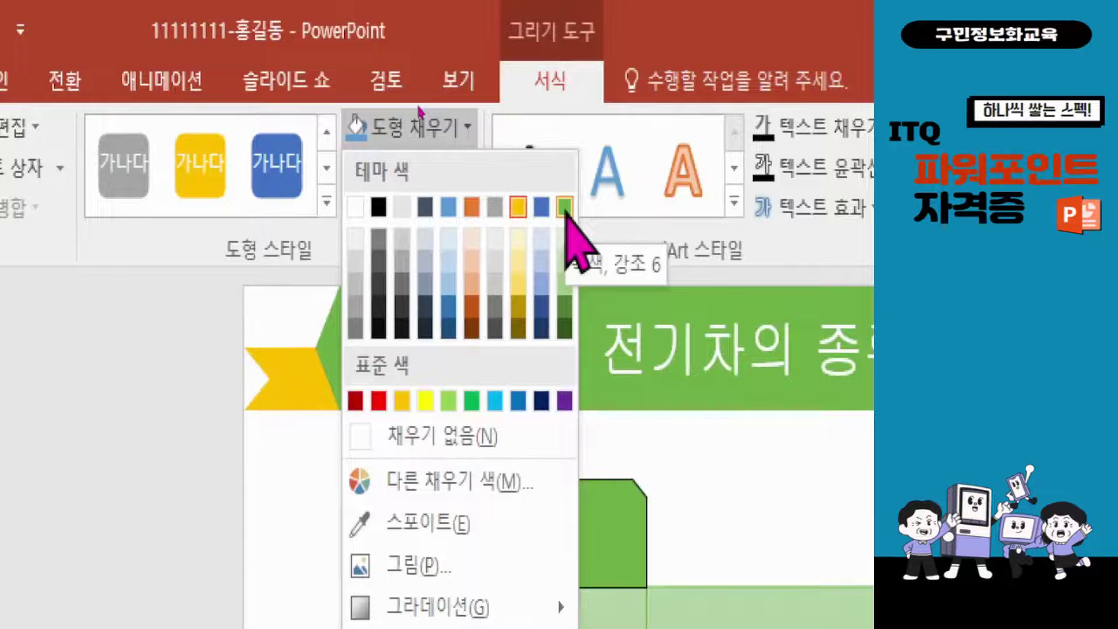
{"action": "left_click", "coordinate": [565, 207]}
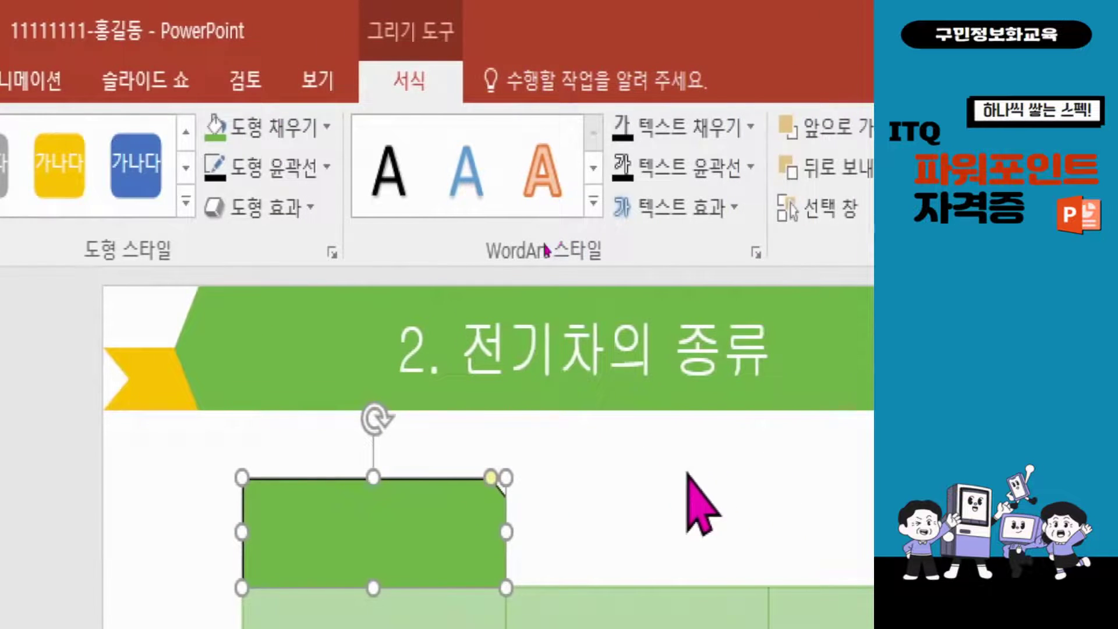
{"action": "left_click", "coordinate": [818, 489]}
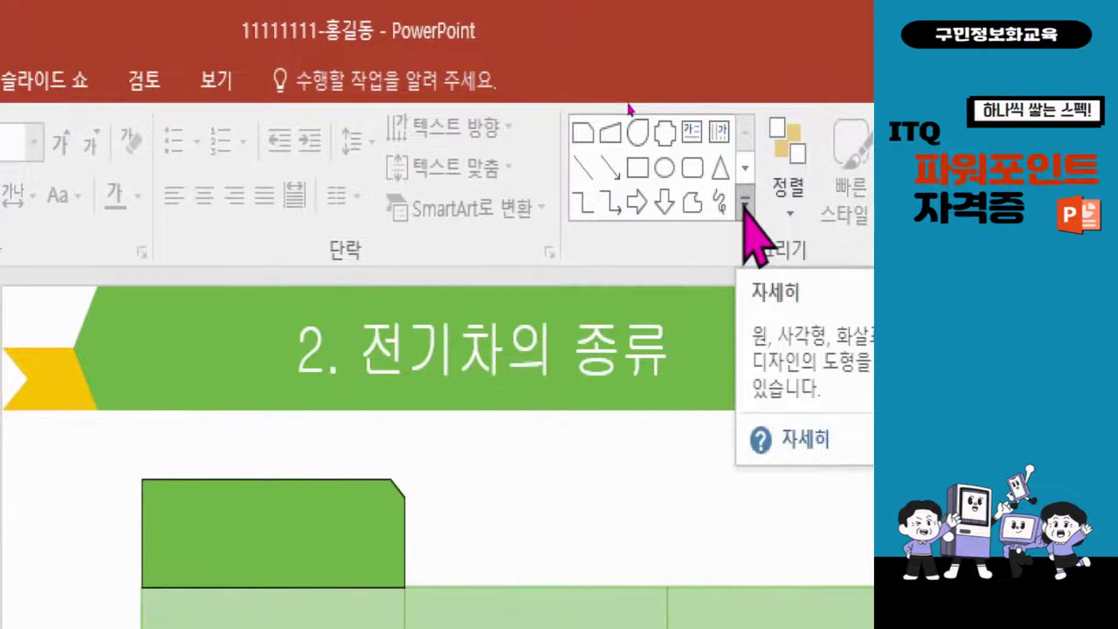
- Compare the green snipped rectangle with the table slide in the exam PDF and flip it horizontally
{"action": "left_click", "coordinate": [257, 540]}
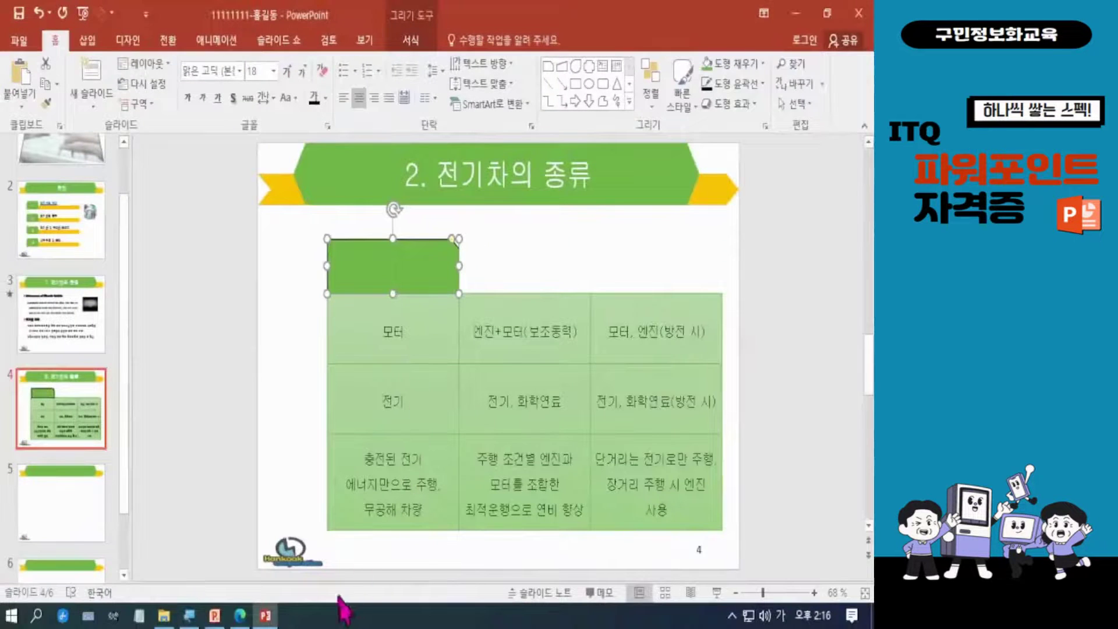
{"action": "left_click", "coordinate": [240, 616]}
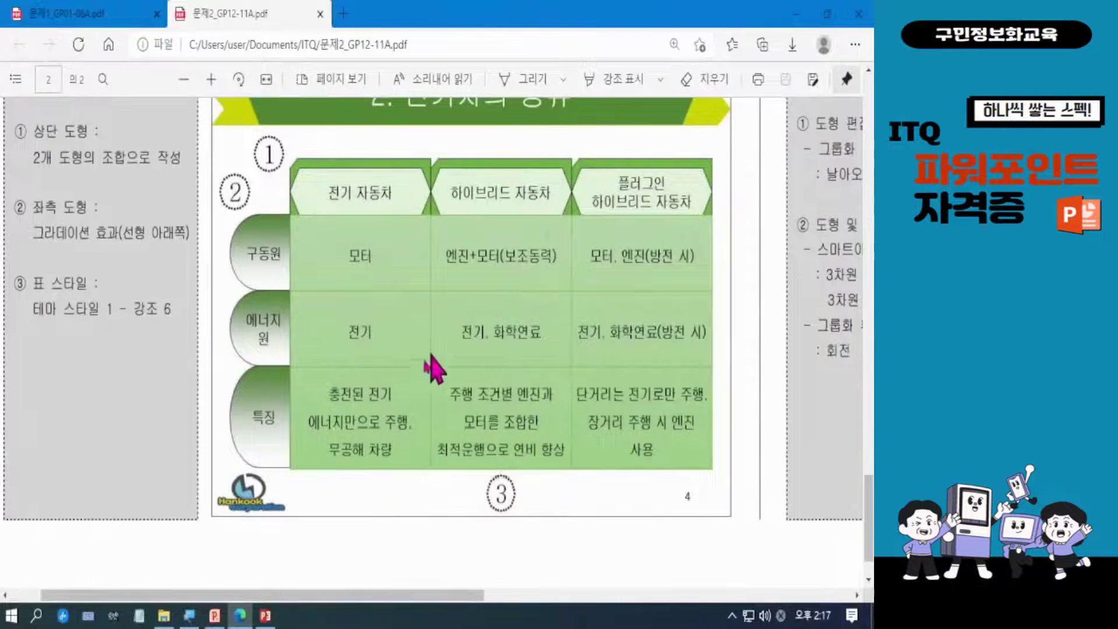
{"action": "left_click", "coordinate": [265, 616]}
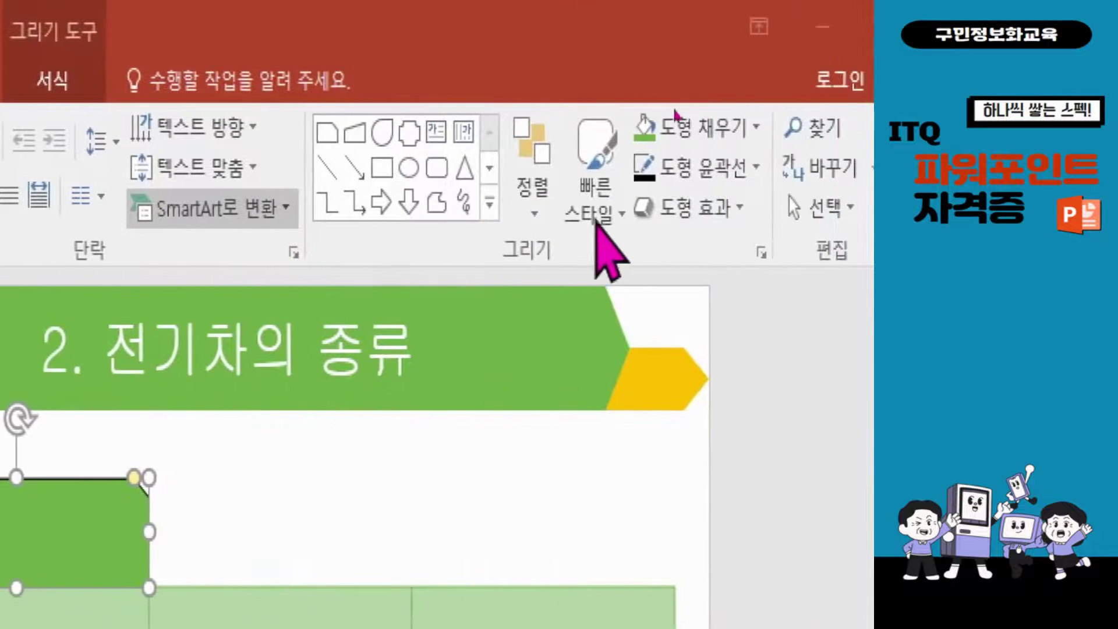
{"action": "left_click", "coordinate": [535, 195]}
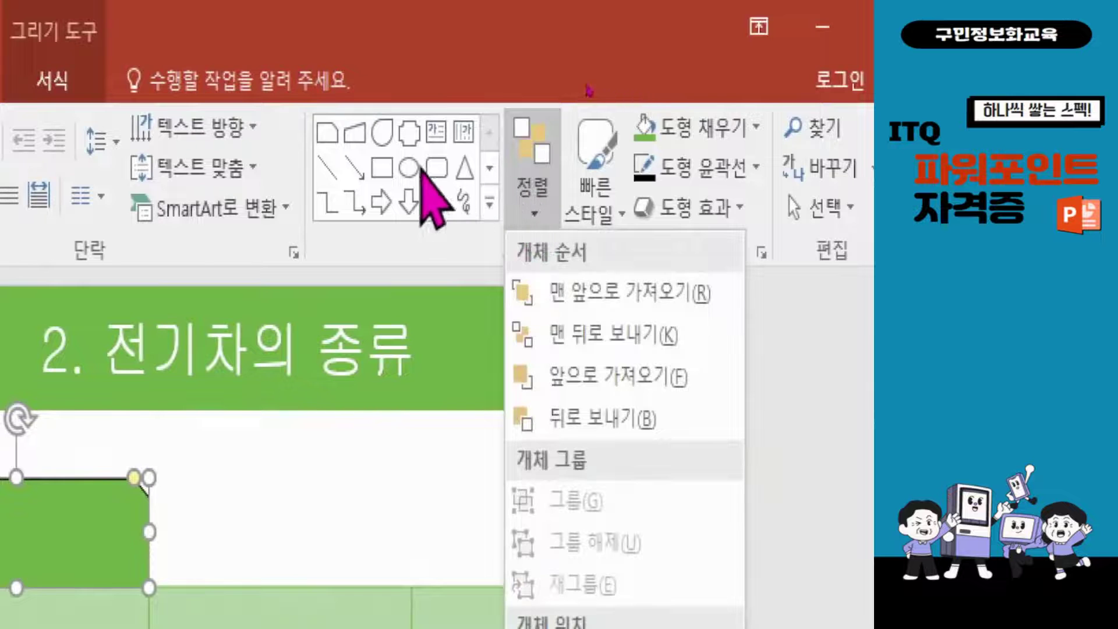
{"action": "left_click", "coordinate": [53, 80]}
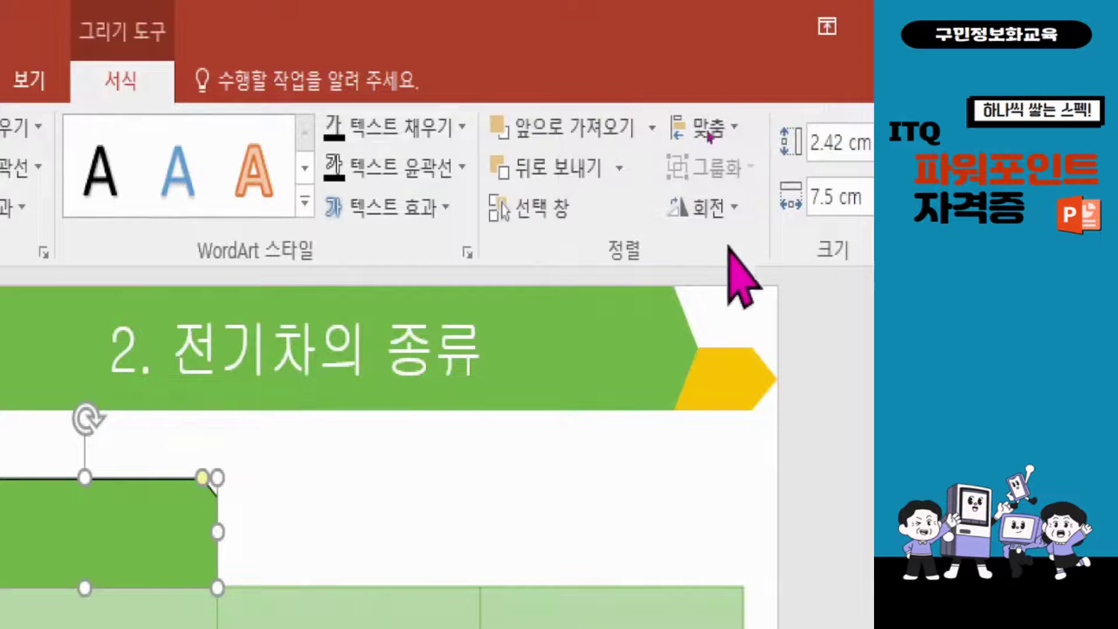
{"action": "left_click", "coordinate": [720, 220]}
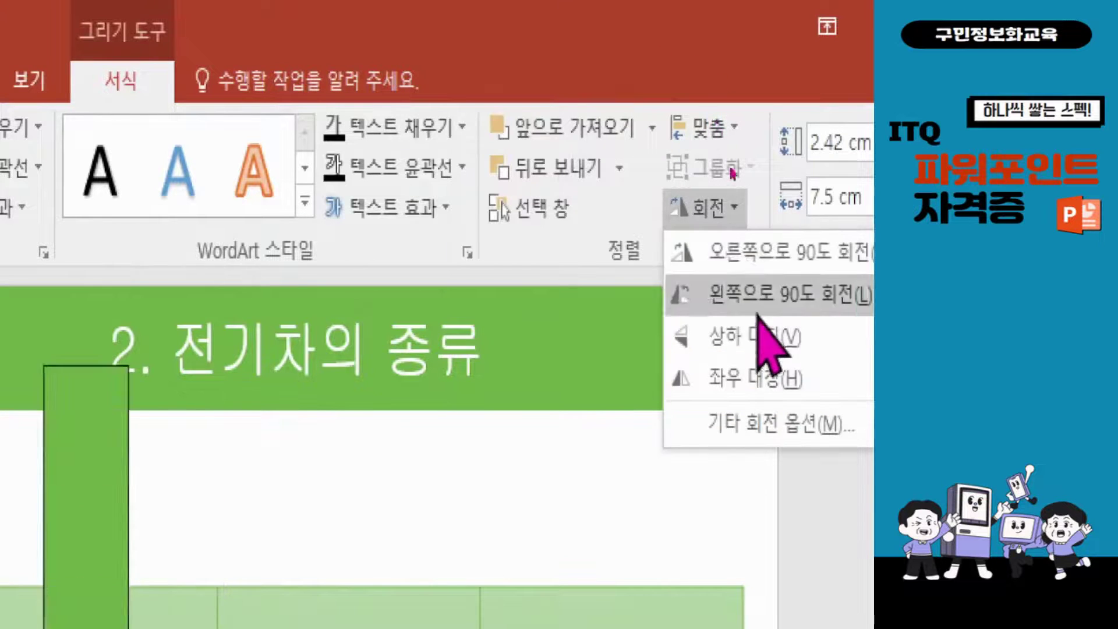
{"action": "left_click", "coordinate": [760, 380]}
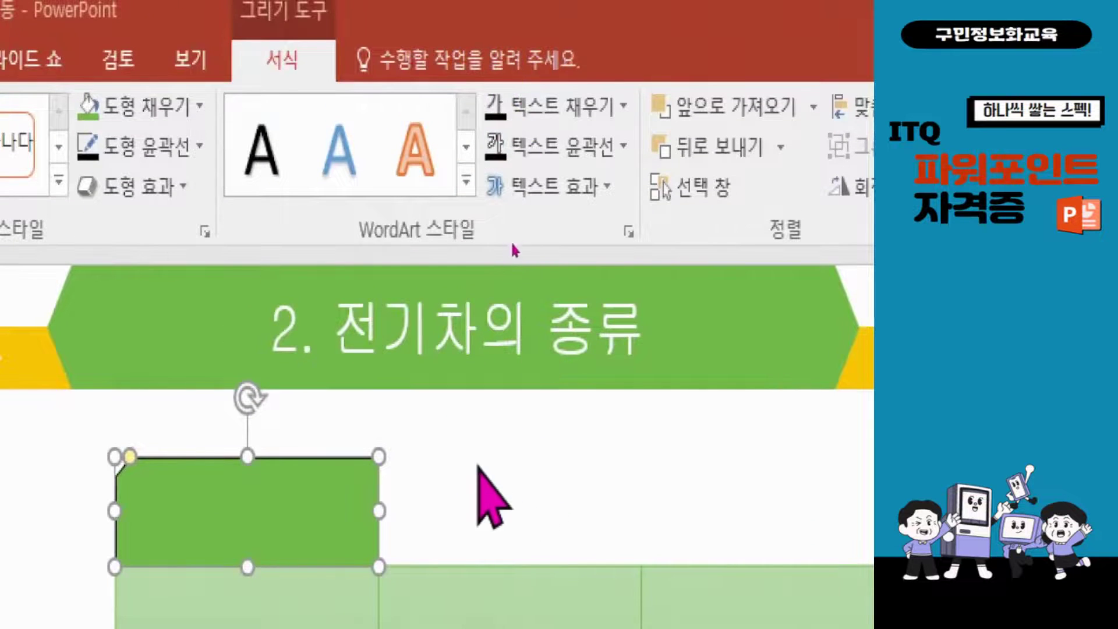
{"action": "left_click", "coordinate": [513, 459]}
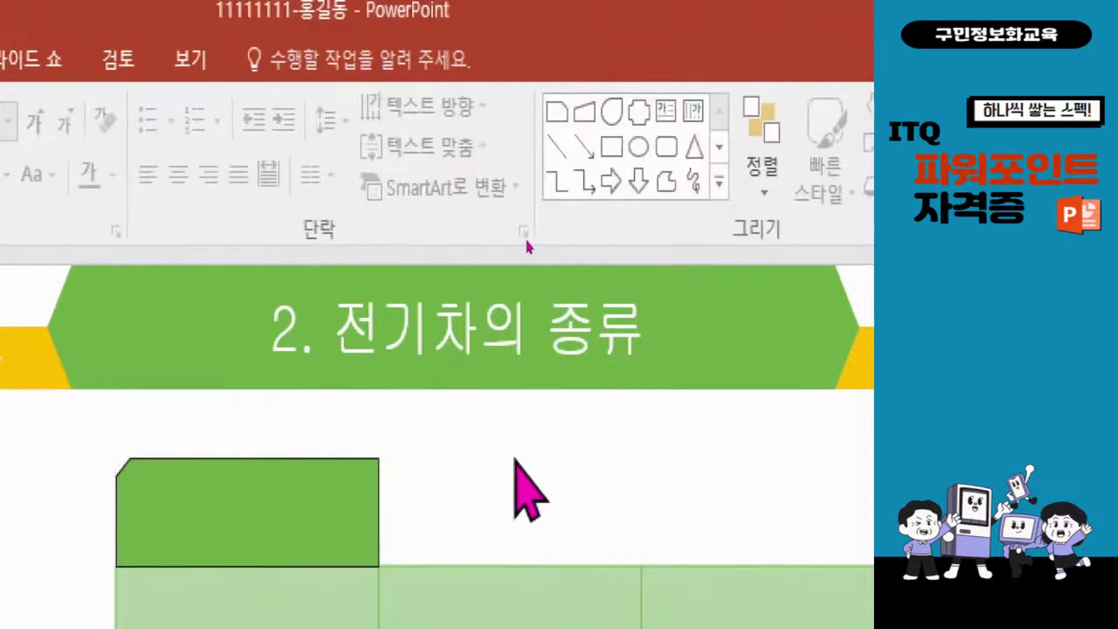
{"action": "left_click", "coordinate": [720, 185]}
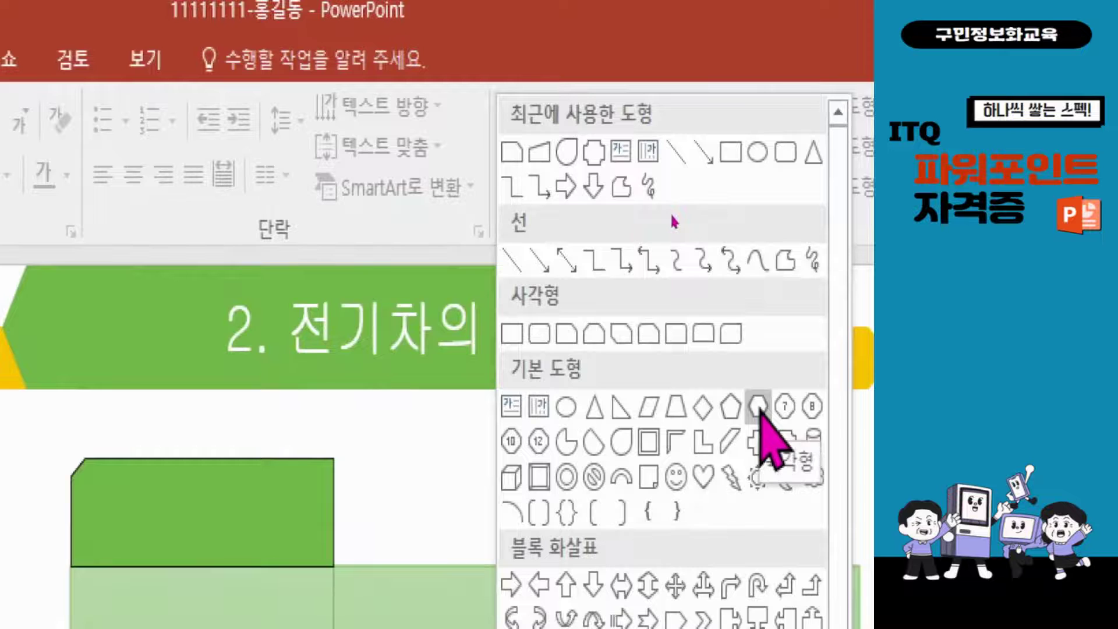
{"action": "left_click", "coordinate": [758, 406]}
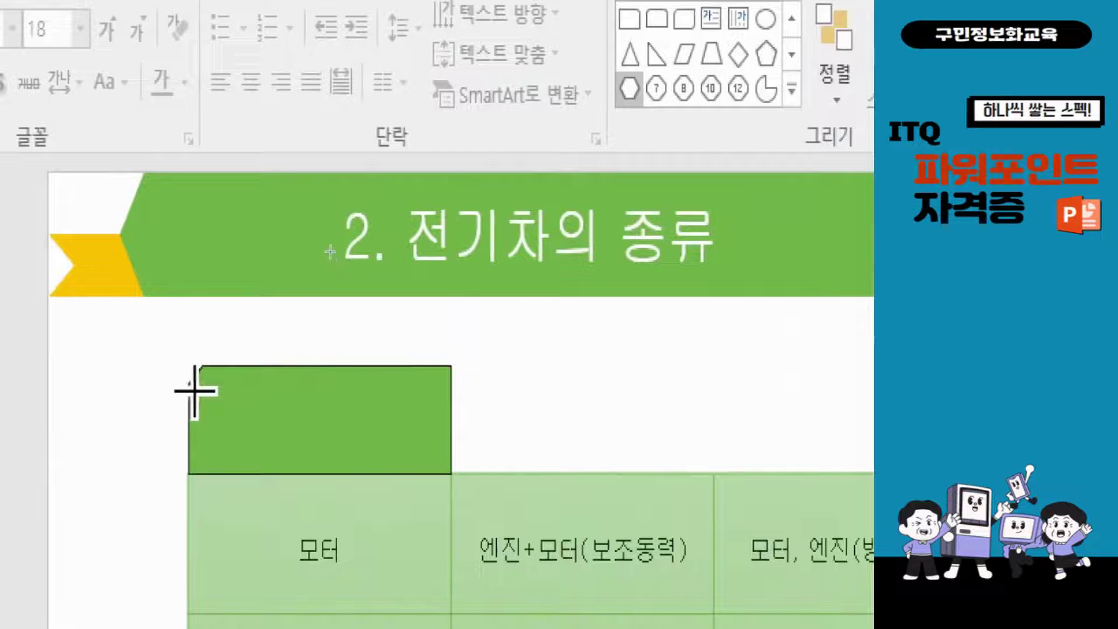
{"action": "left_click_drag", "start_coordinate": [212, 385], "coordinate": [438, 474]}
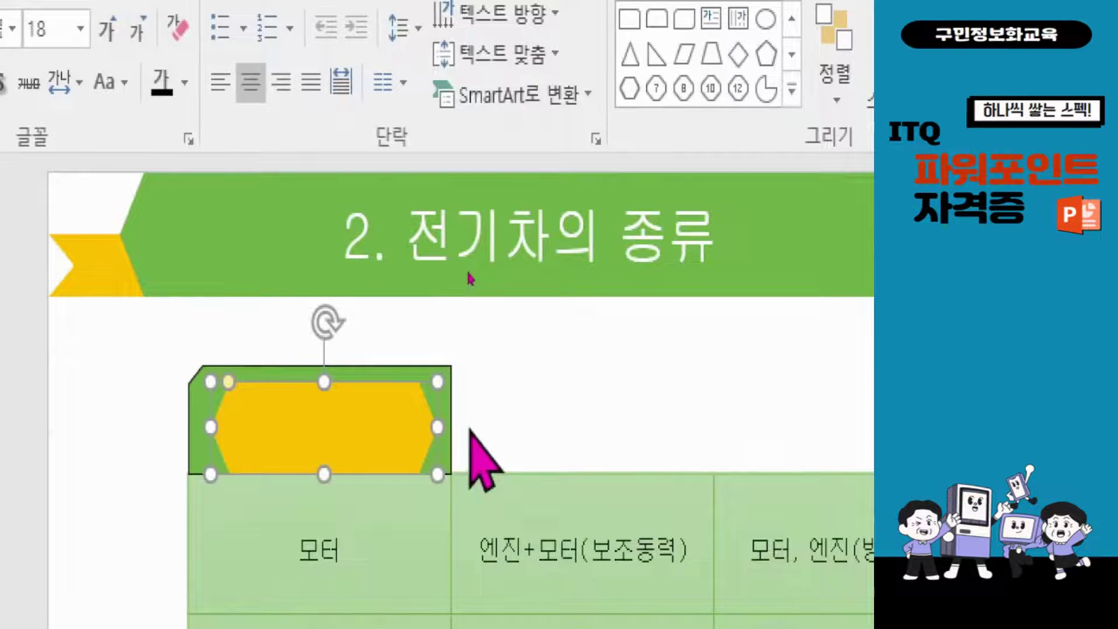
{"action": "key", "text": "Delete"}
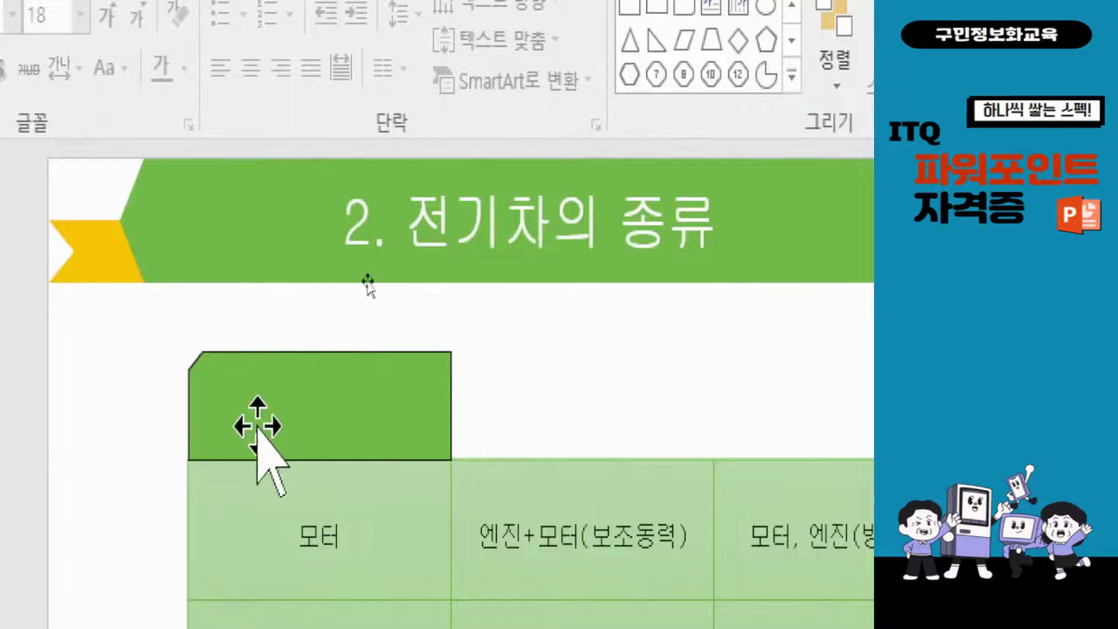
- Set the green snipped rectangle's formatting as the default for new shapes
{"action": "left_click", "coordinate": [350, 414]}
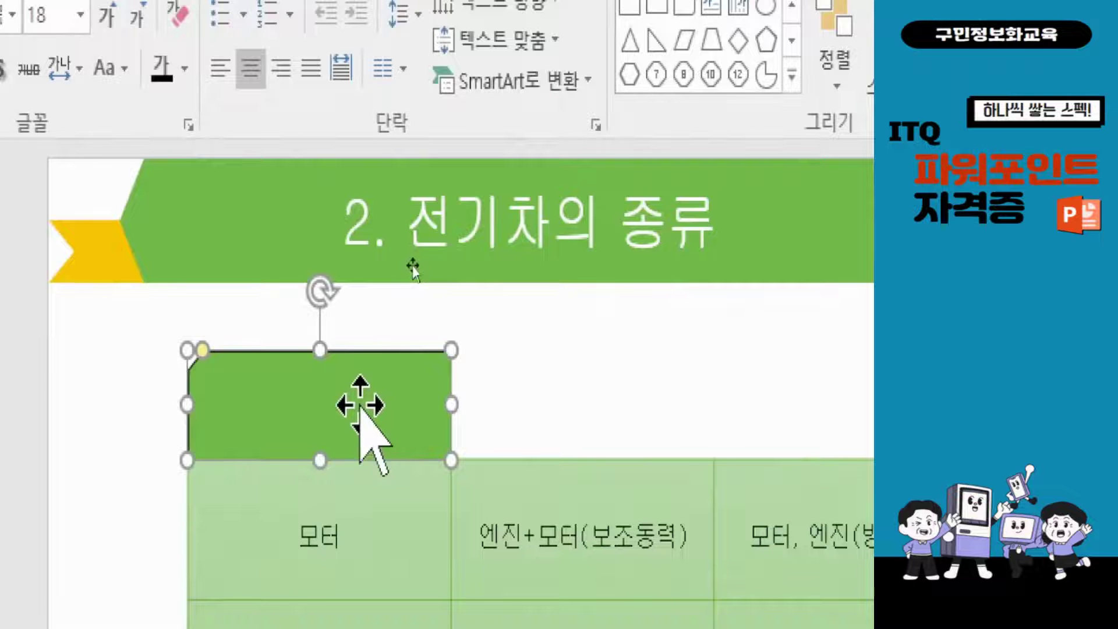
{"action": "right_click", "coordinate": [355, 397]}
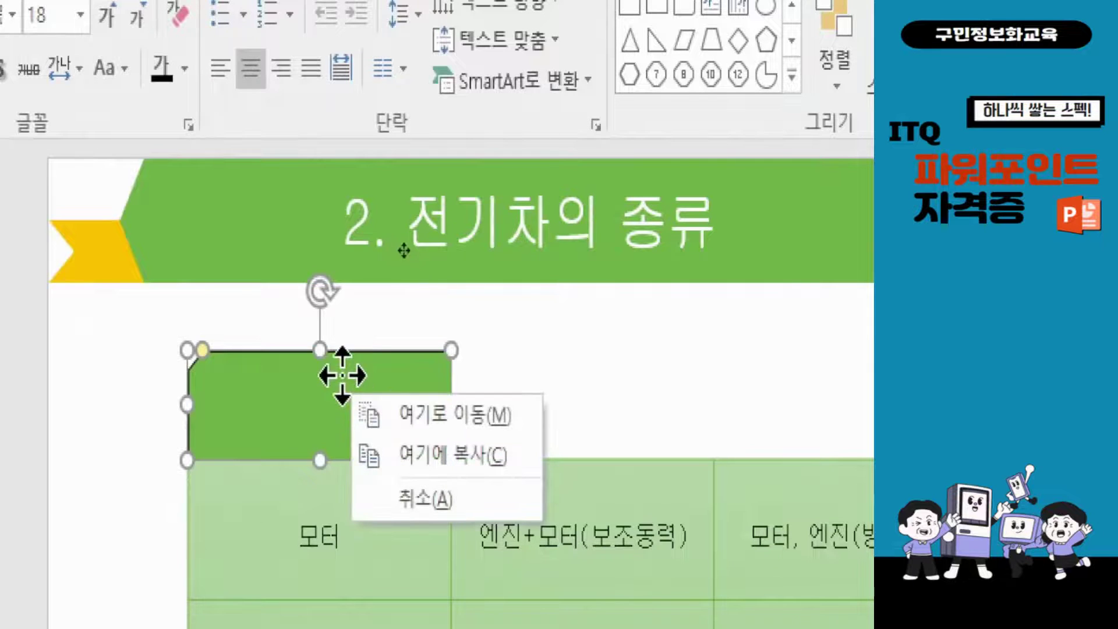
{"action": "key", "text": "Escape"}
{"action": "right_click", "coordinate": [343, 375]}
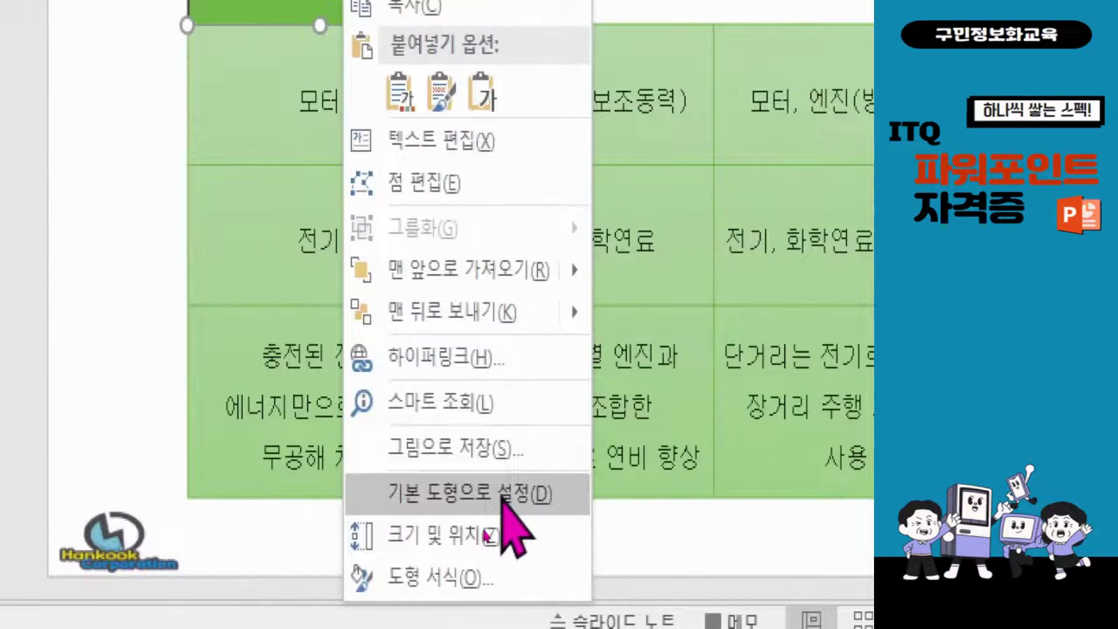
{"action": "left_click", "coordinate": [502, 496]}
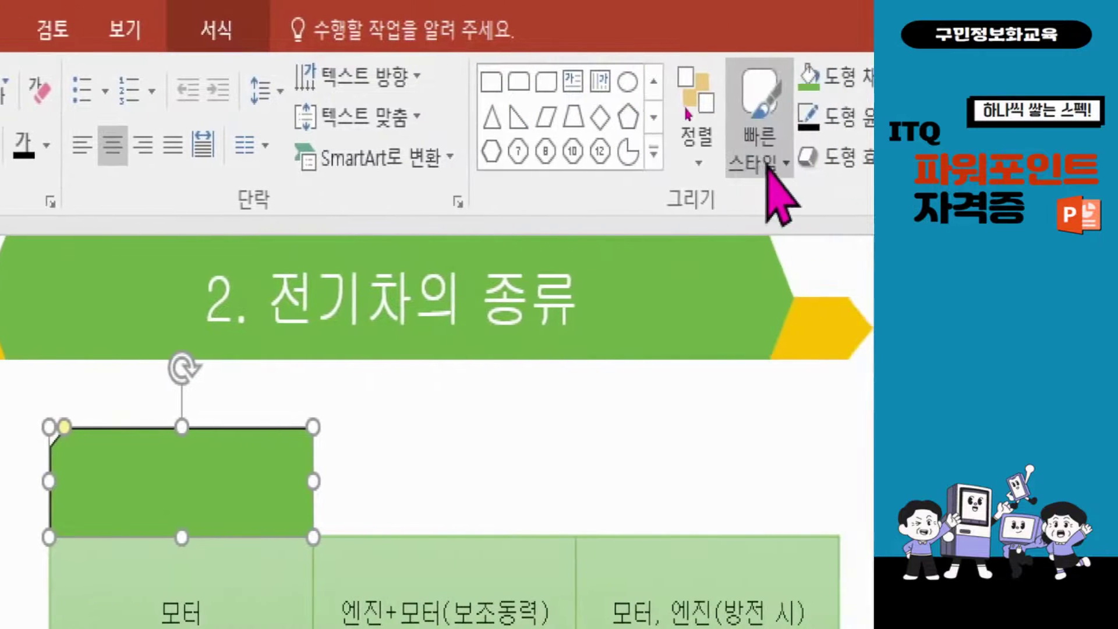
- Draw a hexagon over the green snipped rectangle, spanning its full width and reaching from just below its upper edge to the table
{"action": "left_click", "coordinate": [654, 152]}
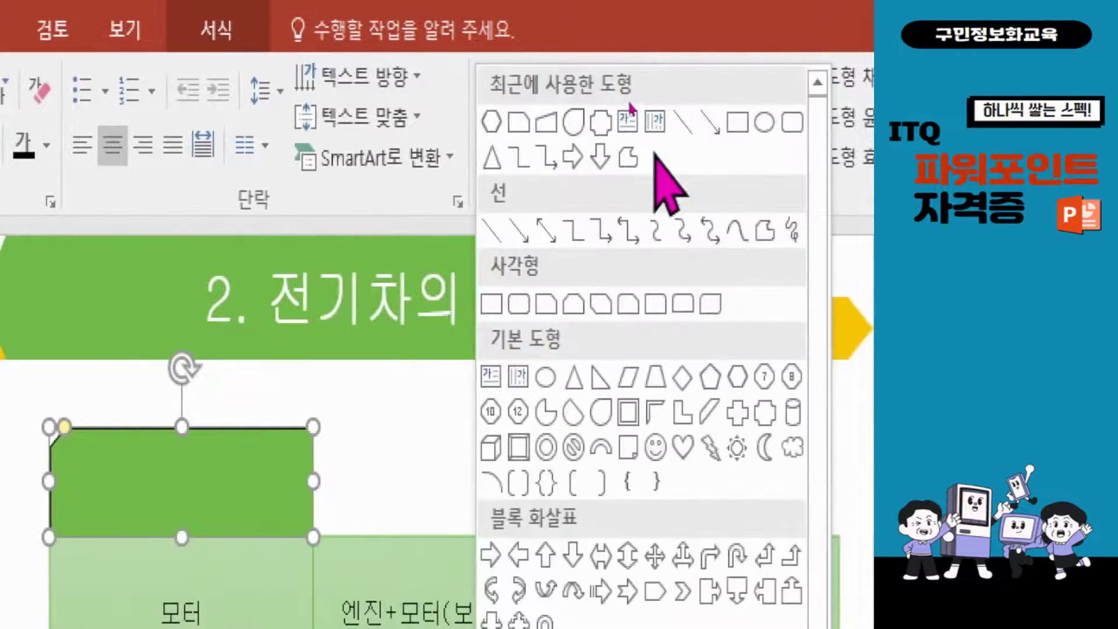
{"action": "left_click", "coordinate": [739, 379]}
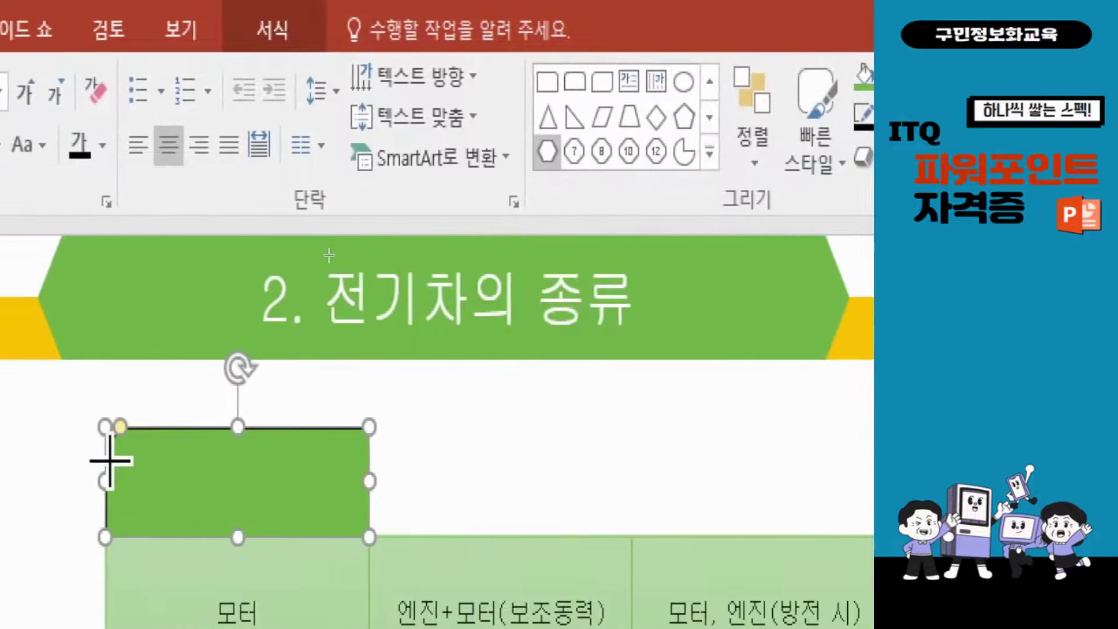
{"action": "left_click_drag", "start_coordinate": [110, 446], "coordinate": [364, 545]}
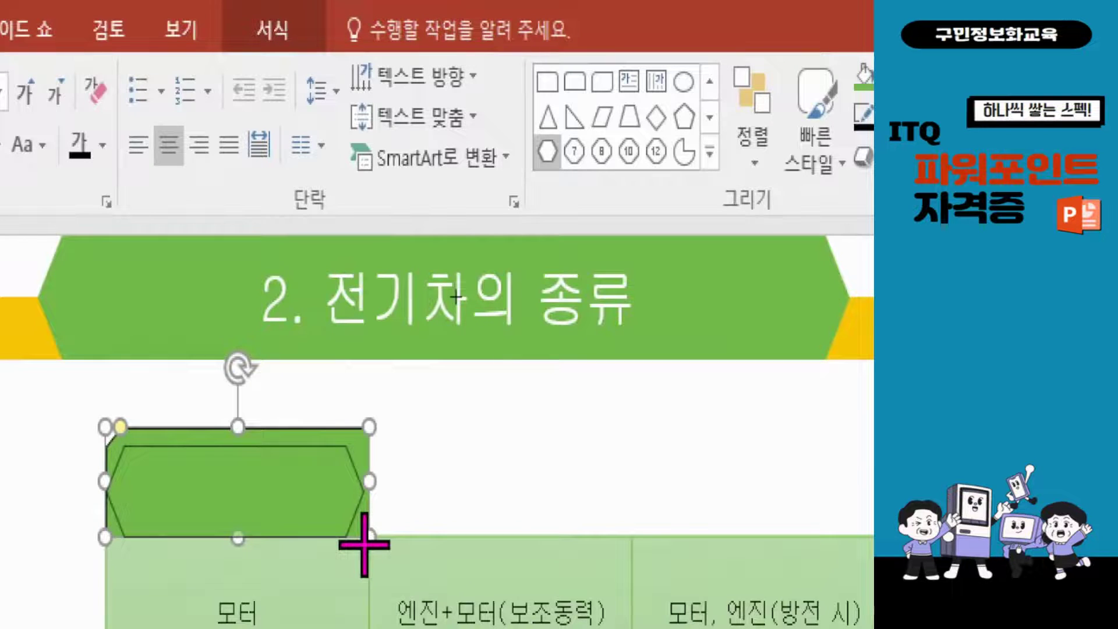
{"action": "left_click_drag", "start_coordinate": [365, 544], "coordinate": [369, 543]}
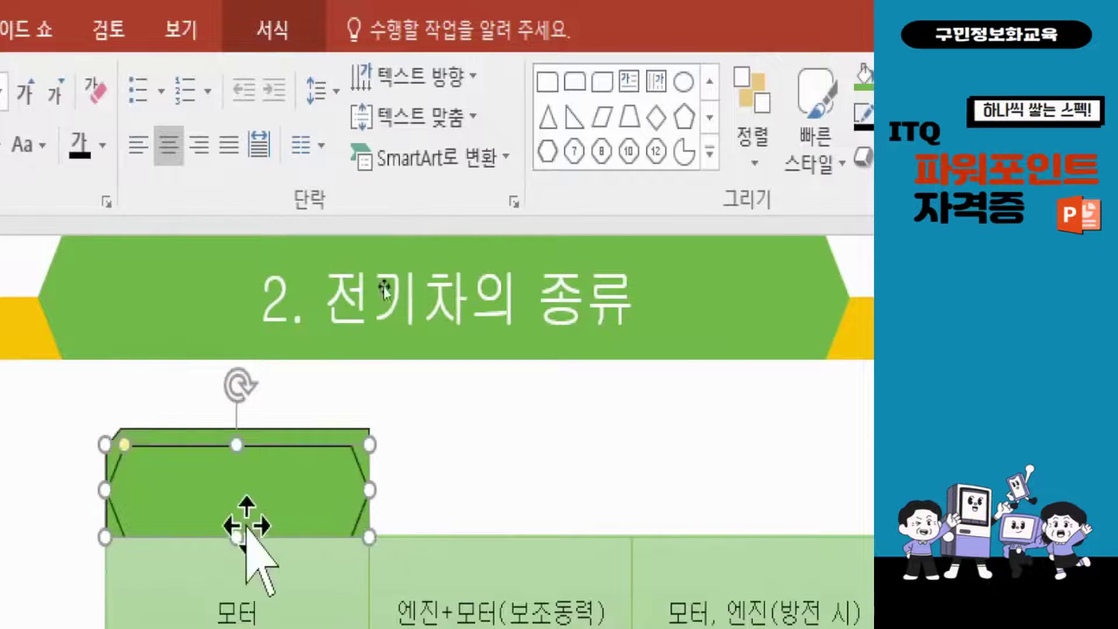
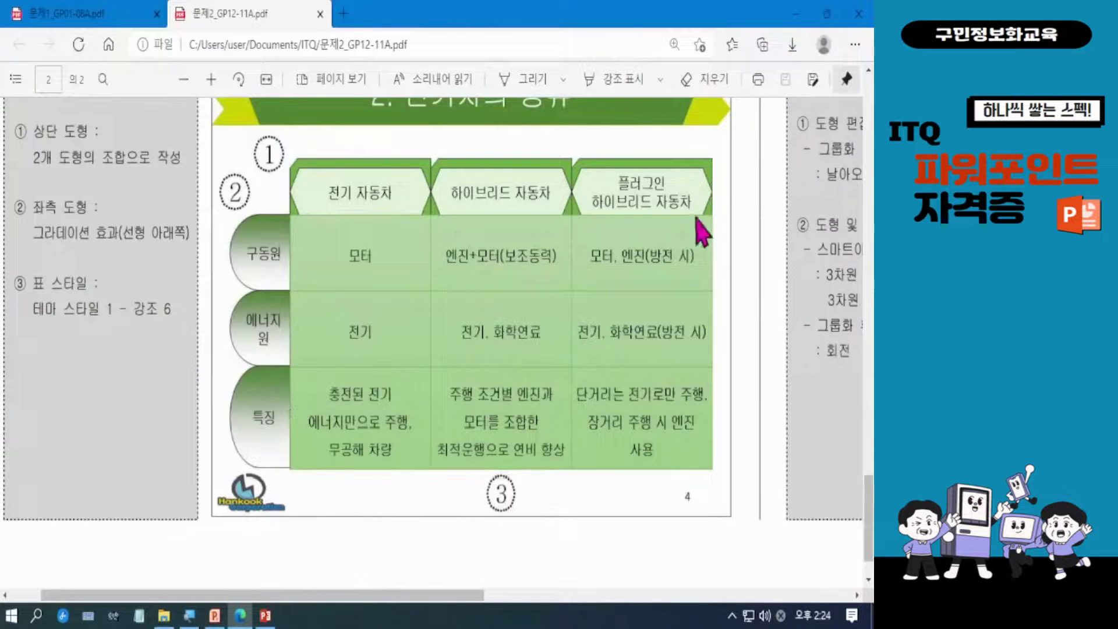
- Return from the exam PDF to the slide and draw a flowchart delay shape about 3.09 cm wide and 3.13 cm high beside the table's first row
{"action": "left_click", "coordinate": [794, 16]}
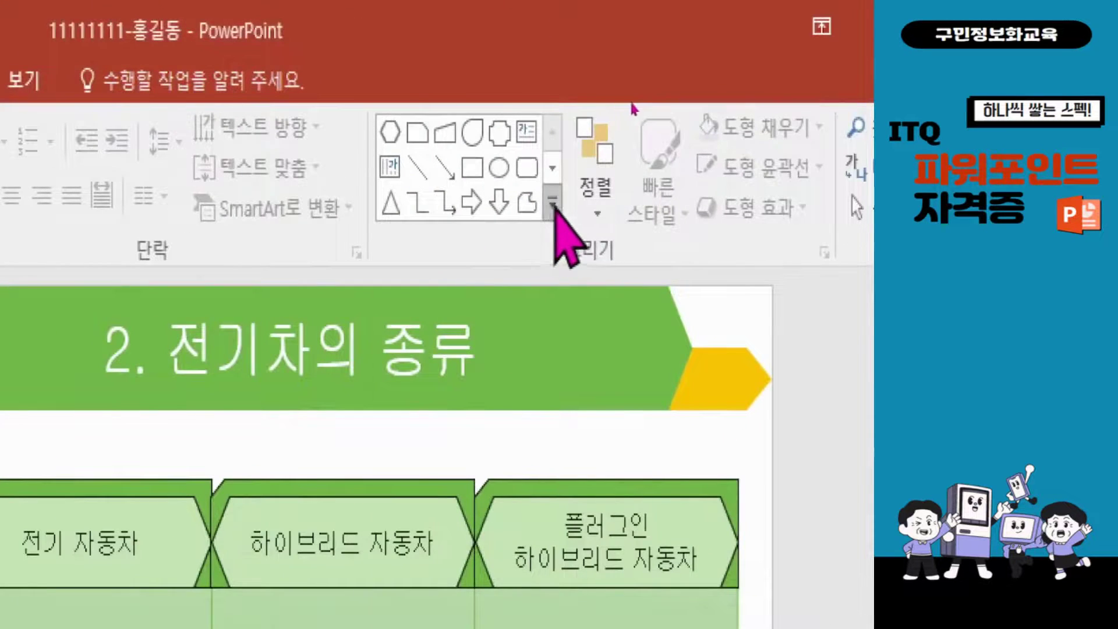
{"action": "left_click", "coordinate": [553, 207]}
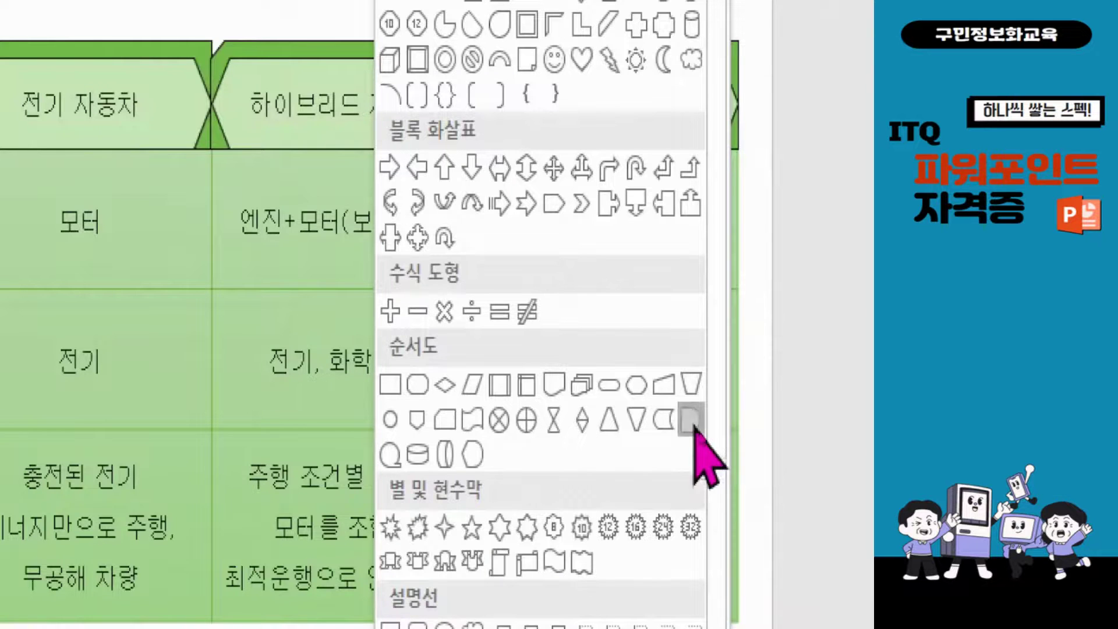
{"action": "left_click", "coordinate": [691, 420]}
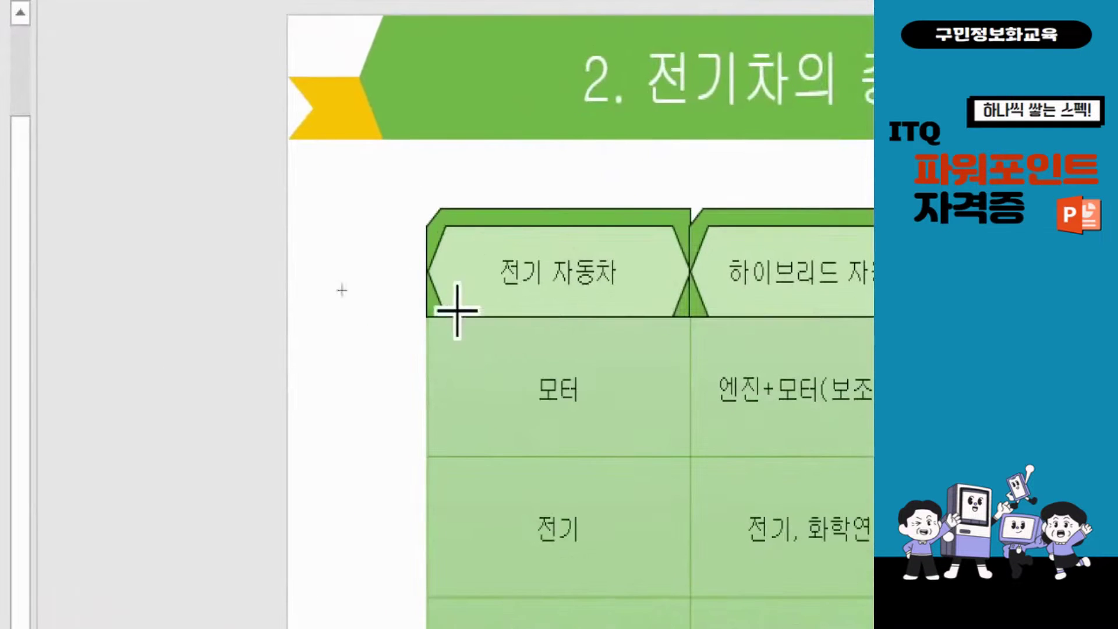
{"action": "left_click", "coordinate": [427, 319]}
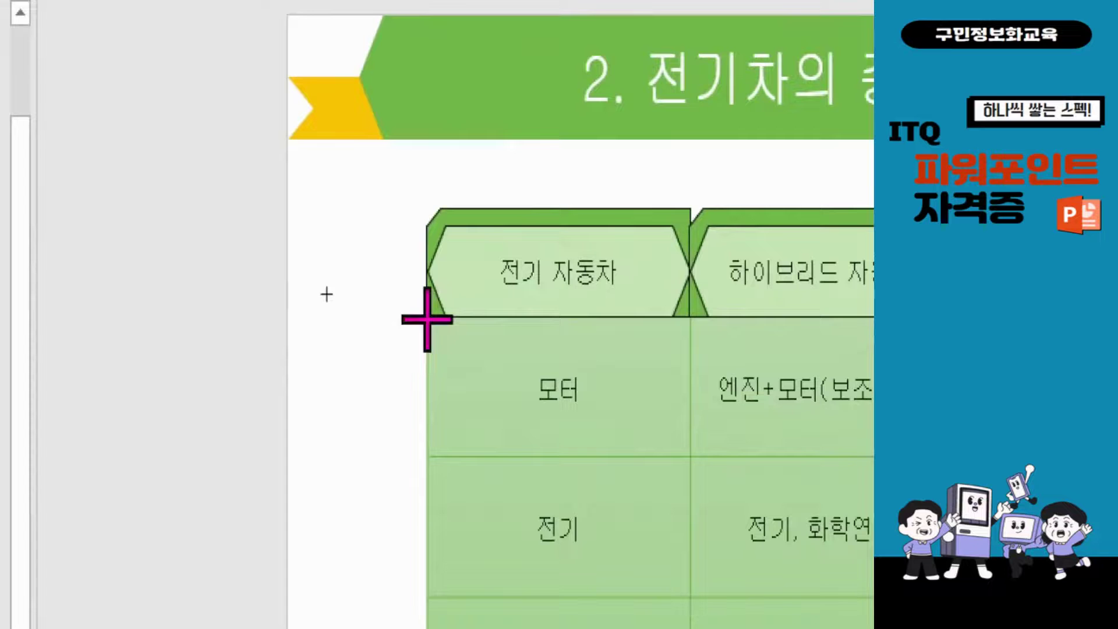
{"action": "left_click_drag", "start_coordinate": [427, 319], "coordinate": [318, 457]}
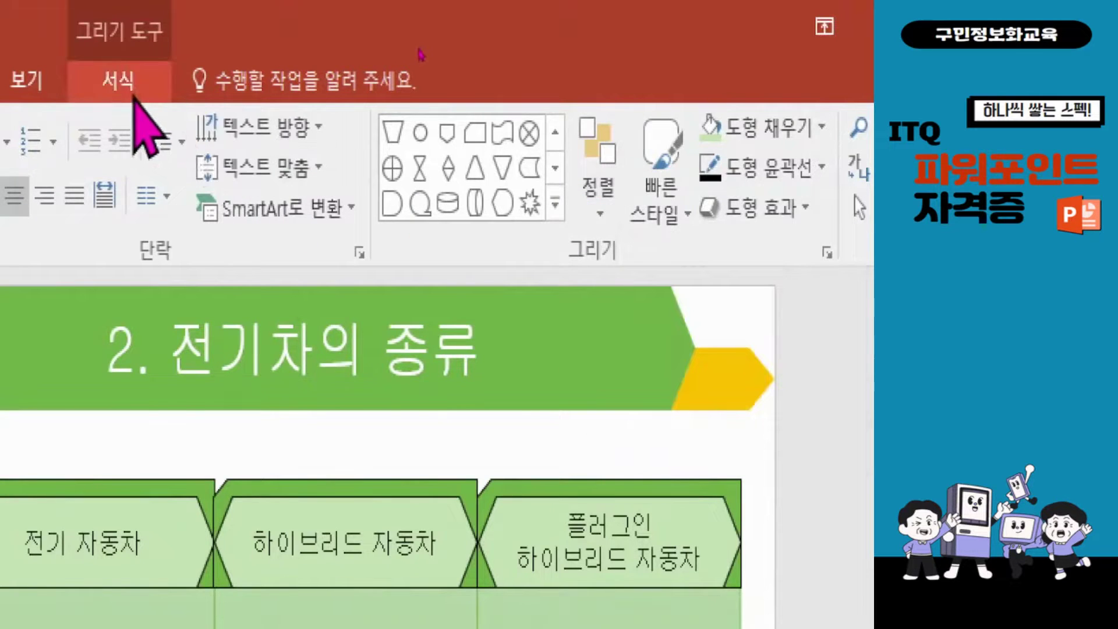
- Flip the delay shape horizontally so its rounded side faces away from the table
{"action": "left_click", "coordinate": [132, 74]}
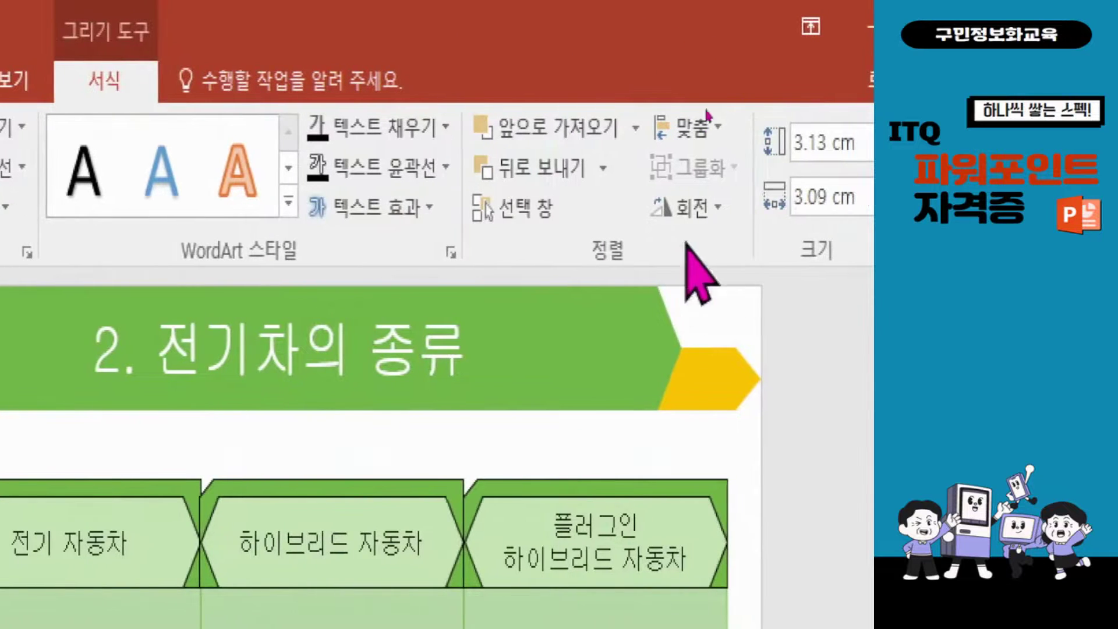
{"action": "left_click", "coordinate": [702, 209]}
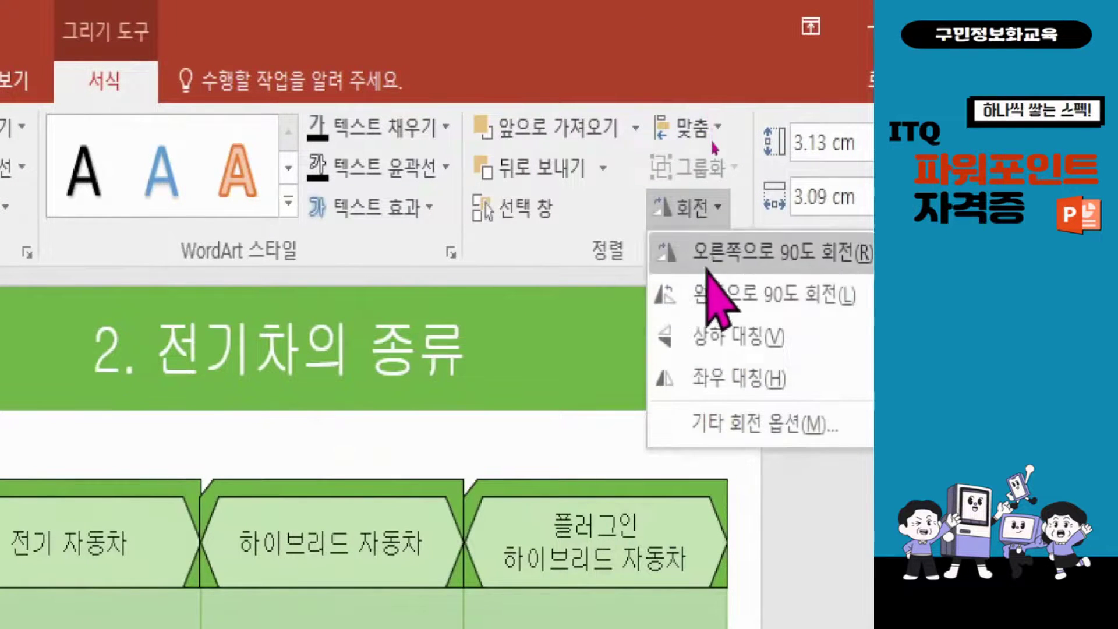
{"action": "left_click", "coordinate": [714, 379]}
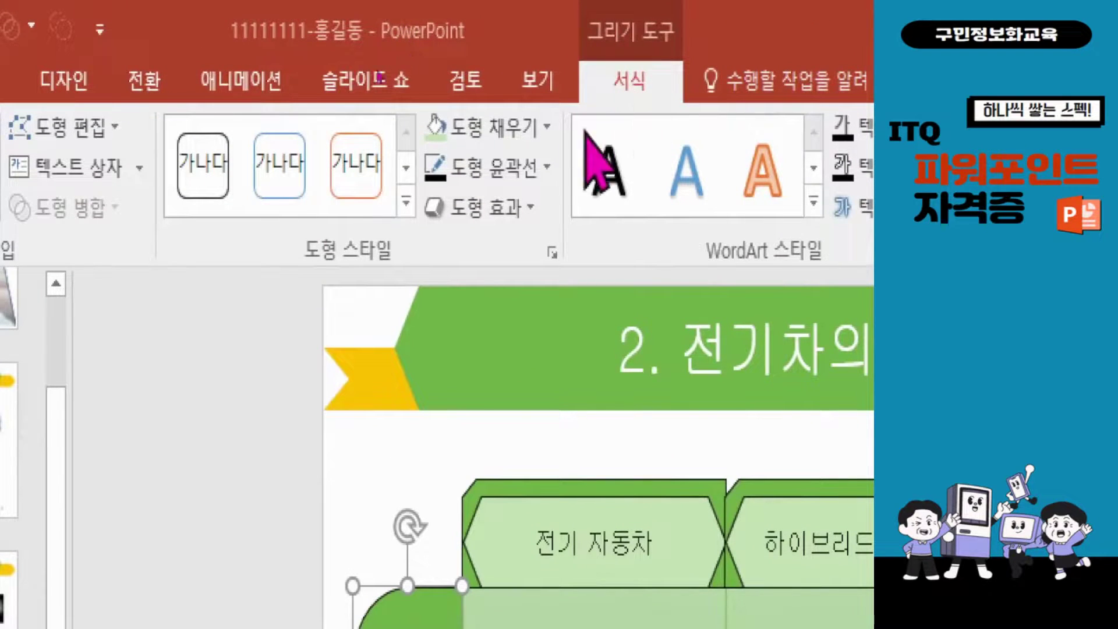
- Fill the delay shape with green accent 6 and try the light linear down gradient on it
{"action": "left_click", "coordinate": [515, 163]}
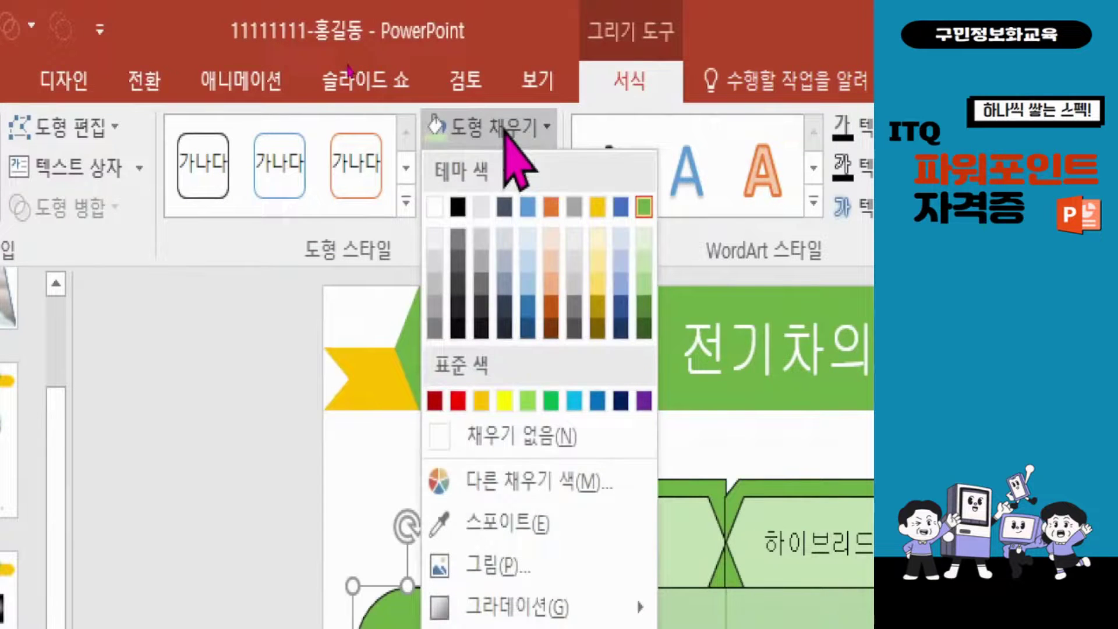
{"action": "left_click", "coordinate": [643, 206]}
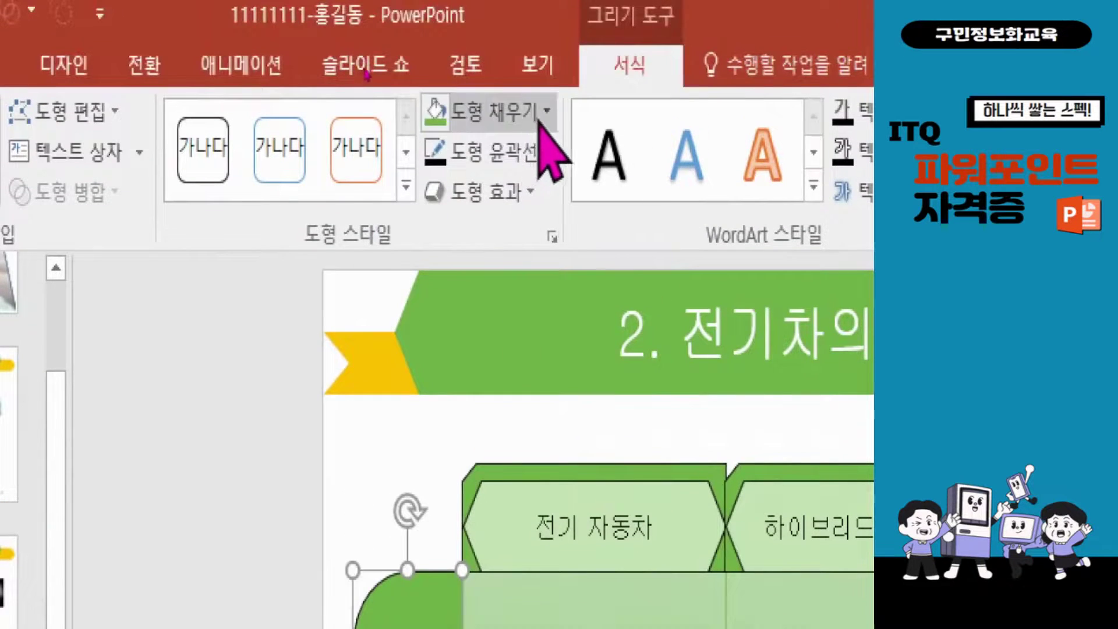
{"action": "left_click", "coordinate": [541, 23]}
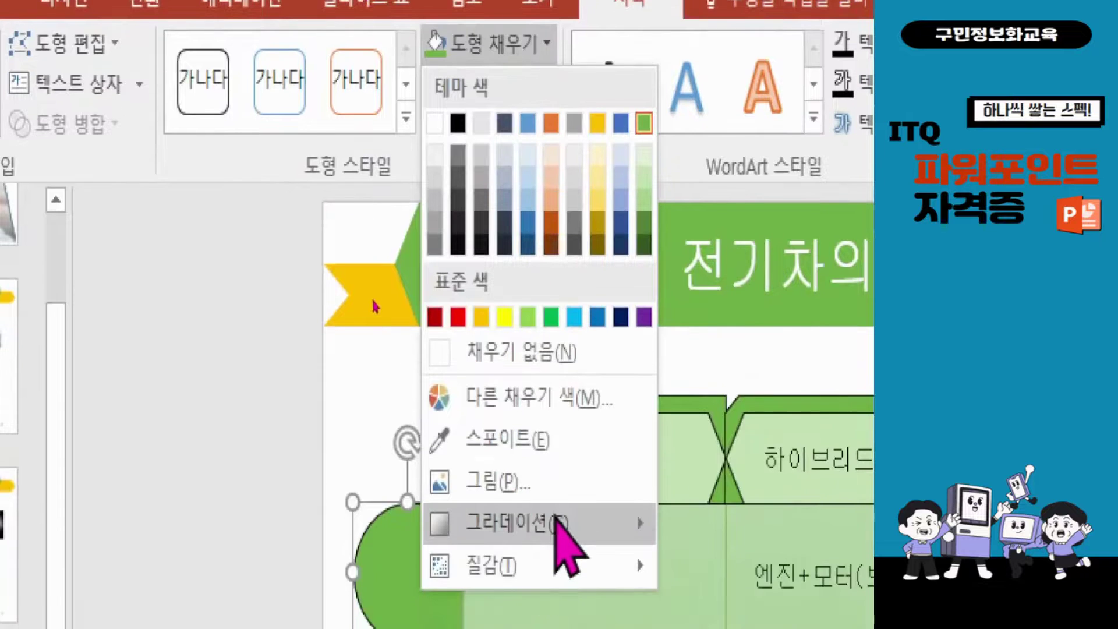
{"action": "mouse_move", "coordinate": [556, 587]}
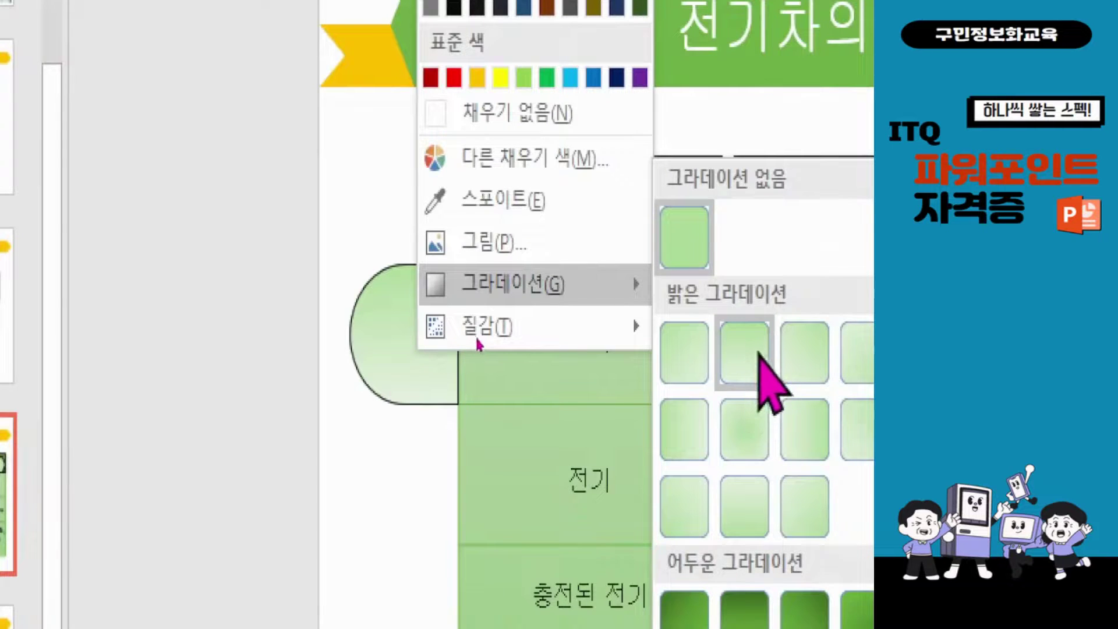
{"action": "left_click", "coordinate": [749, 372]}
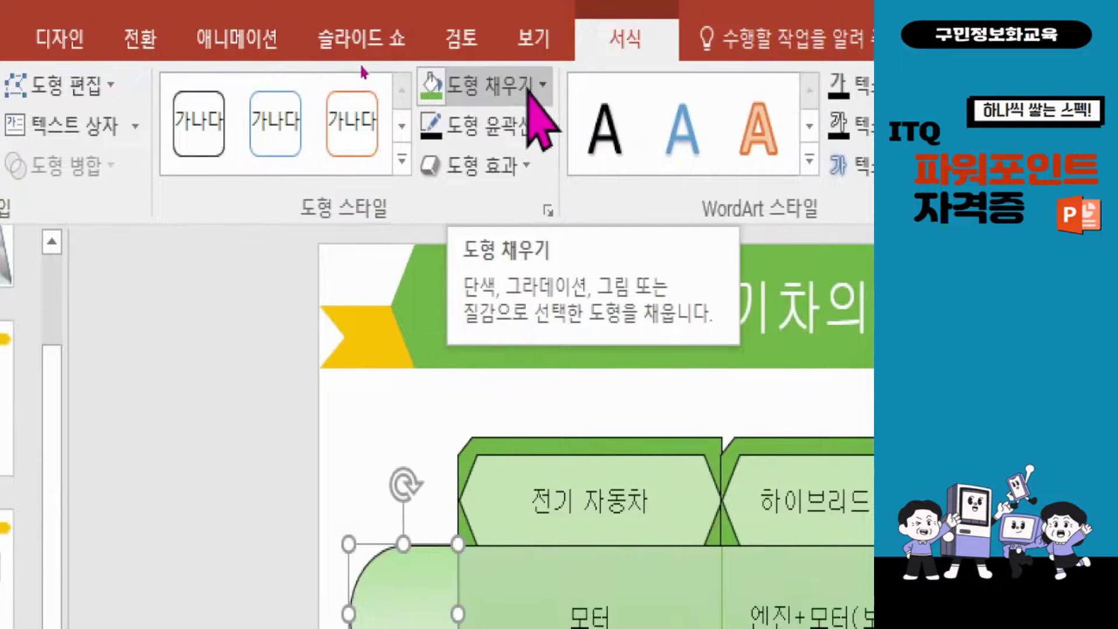
- Refill the delay shape with green accent 6 and apply the dark linear down gradient
{"action": "left_click", "coordinate": [529, 89]}
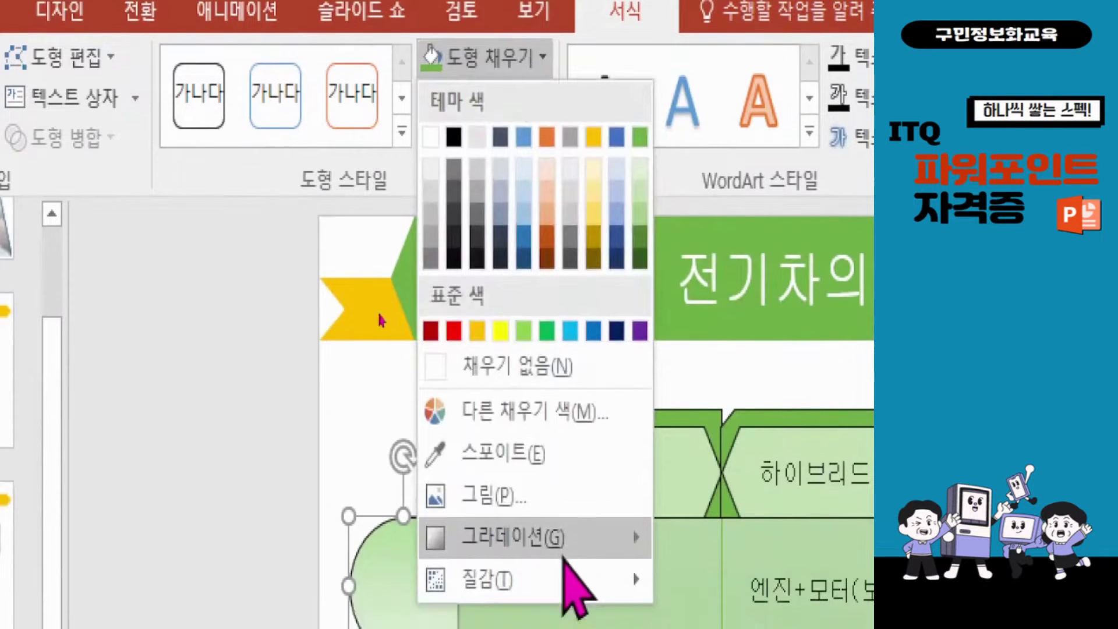
{"action": "mouse_move", "coordinate": [568, 551]}
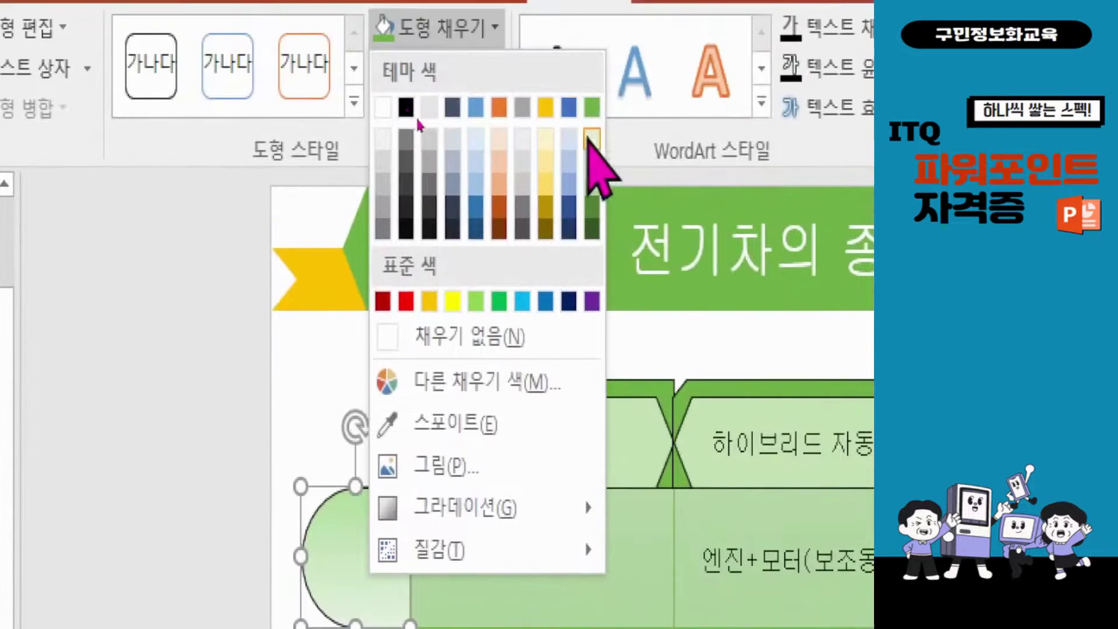
{"action": "left_click", "coordinate": [591, 107]}
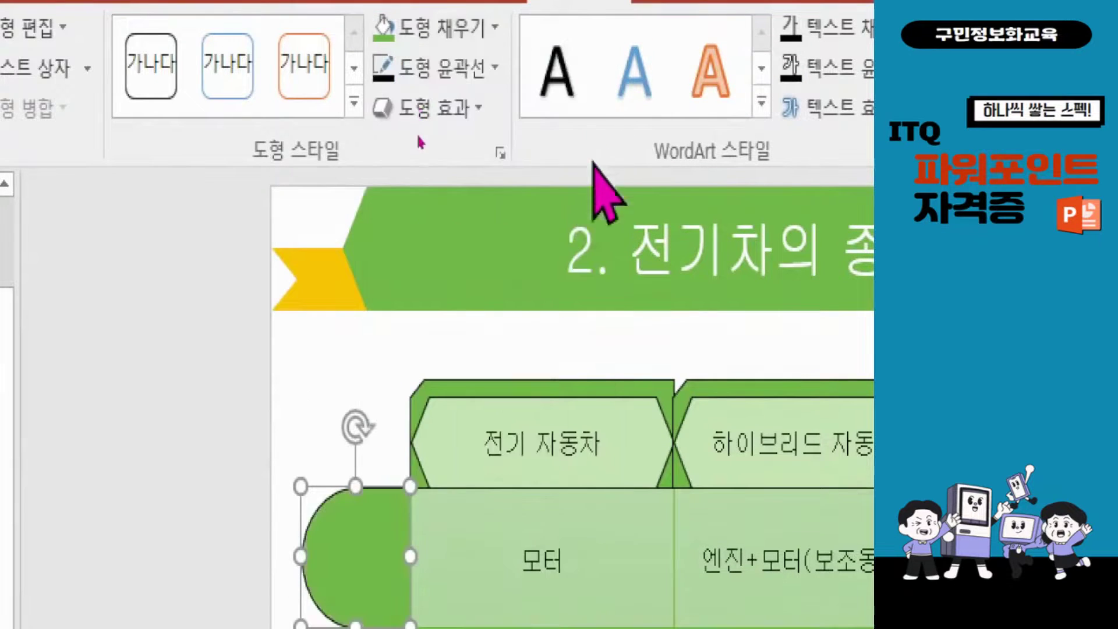
{"action": "left_click", "coordinate": [481, 27]}
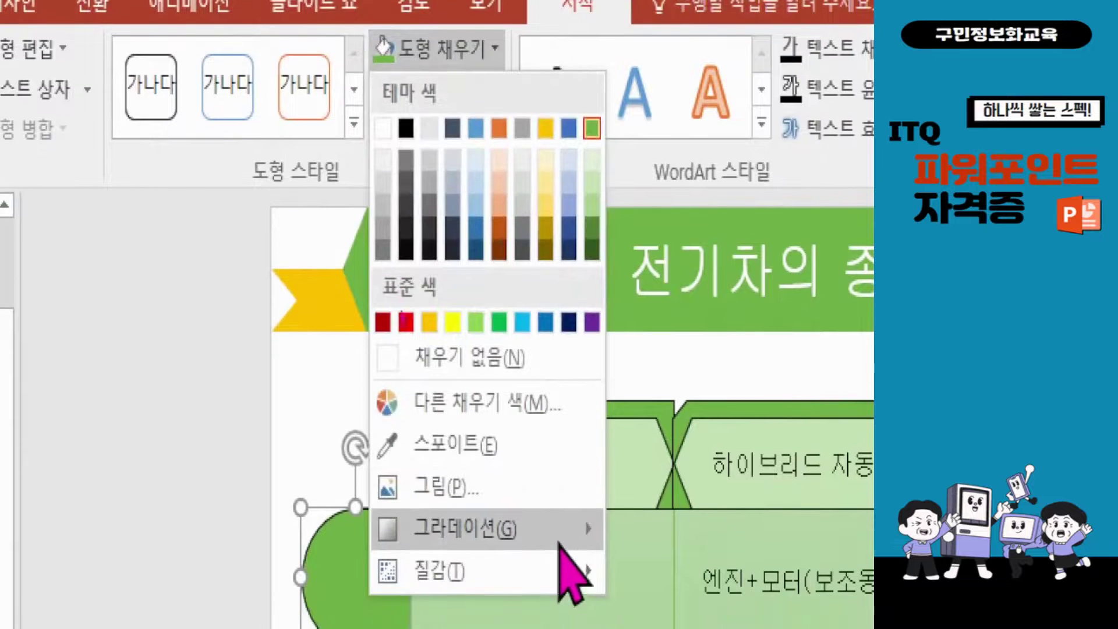
{"action": "mouse_move", "coordinate": [582, 562]}
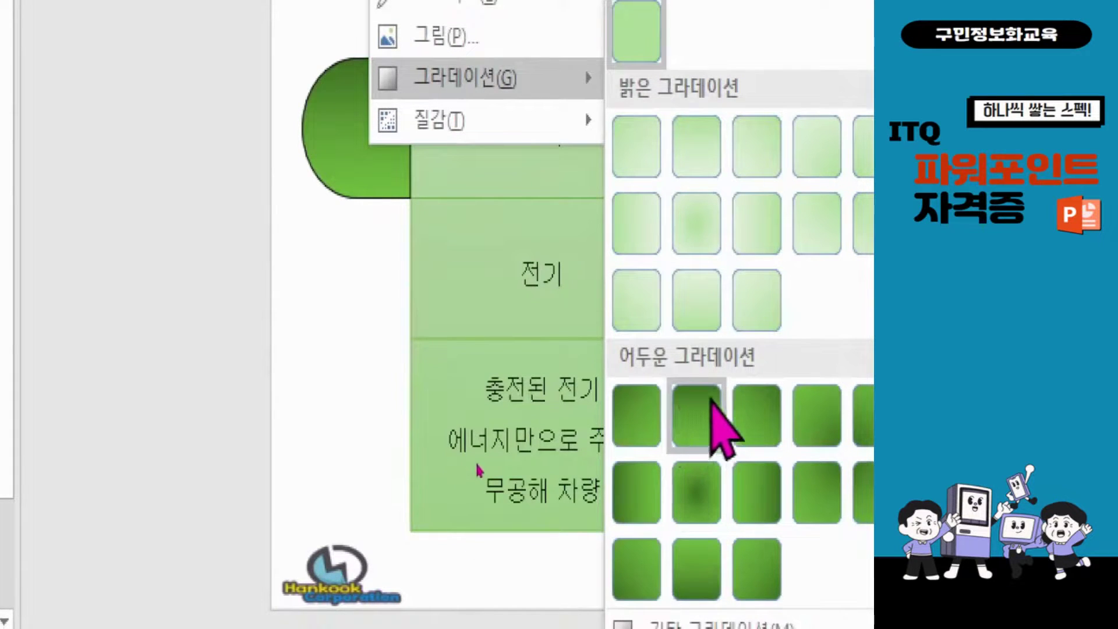
{"action": "left_click", "coordinate": [704, 418]}
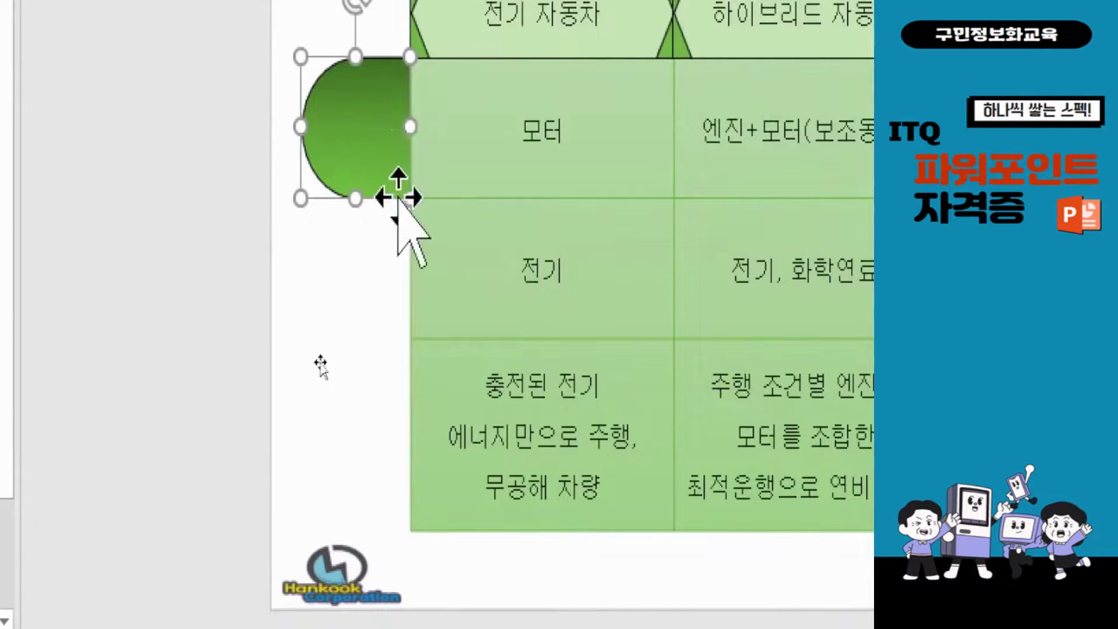
- Open the delay shape's detailed fill settings and set the last gradient stop's colour to white
{"action": "scroll", "coordinate": [527, 87], "scroll_direction": "up", "scroll_amount": 3}
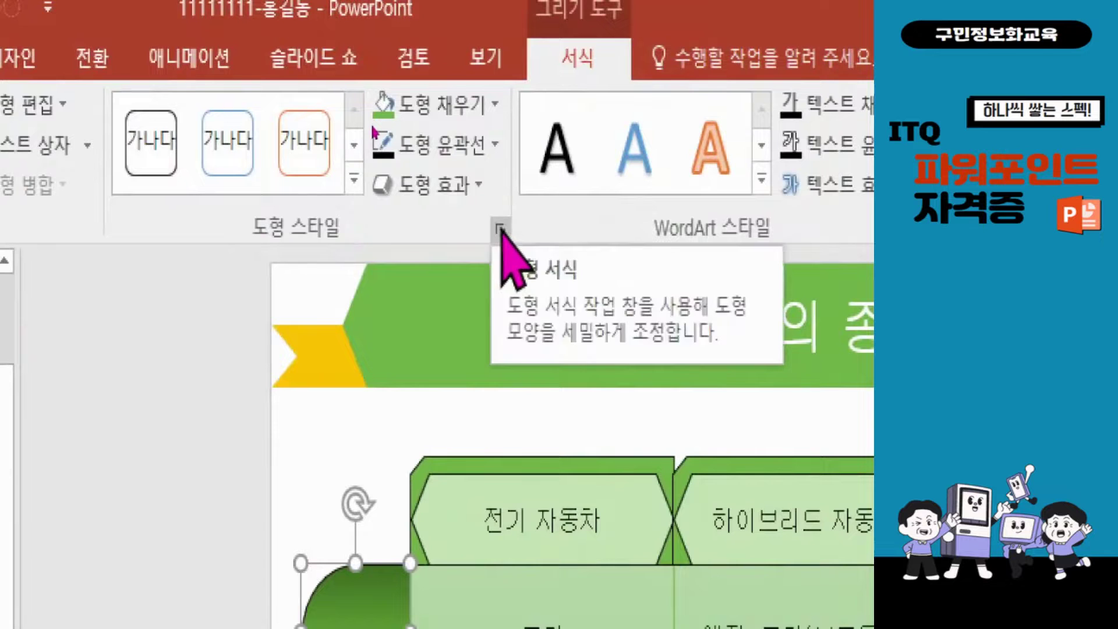
{"action": "left_click", "coordinate": [500, 228]}
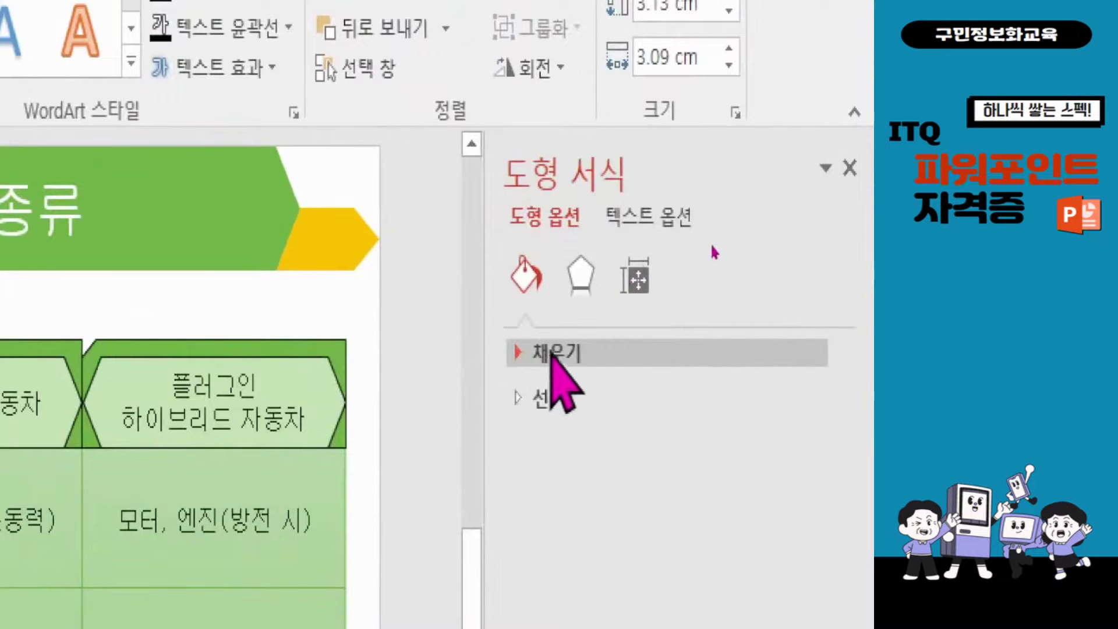
{"action": "left_click", "coordinate": [527, 354]}
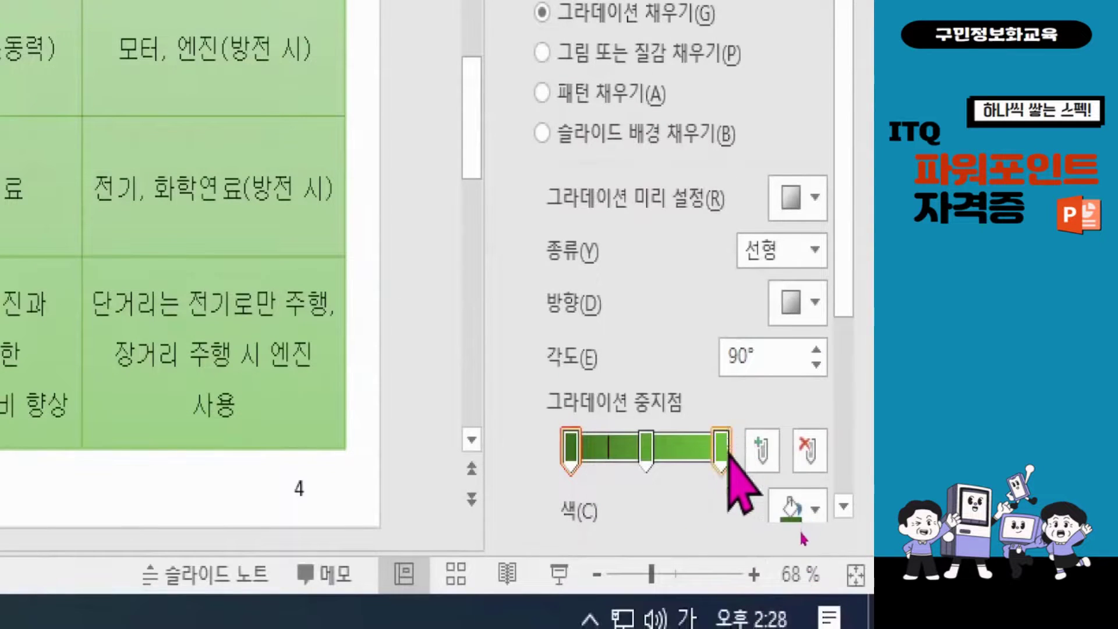
{"action": "left_click", "coordinate": [727, 459]}
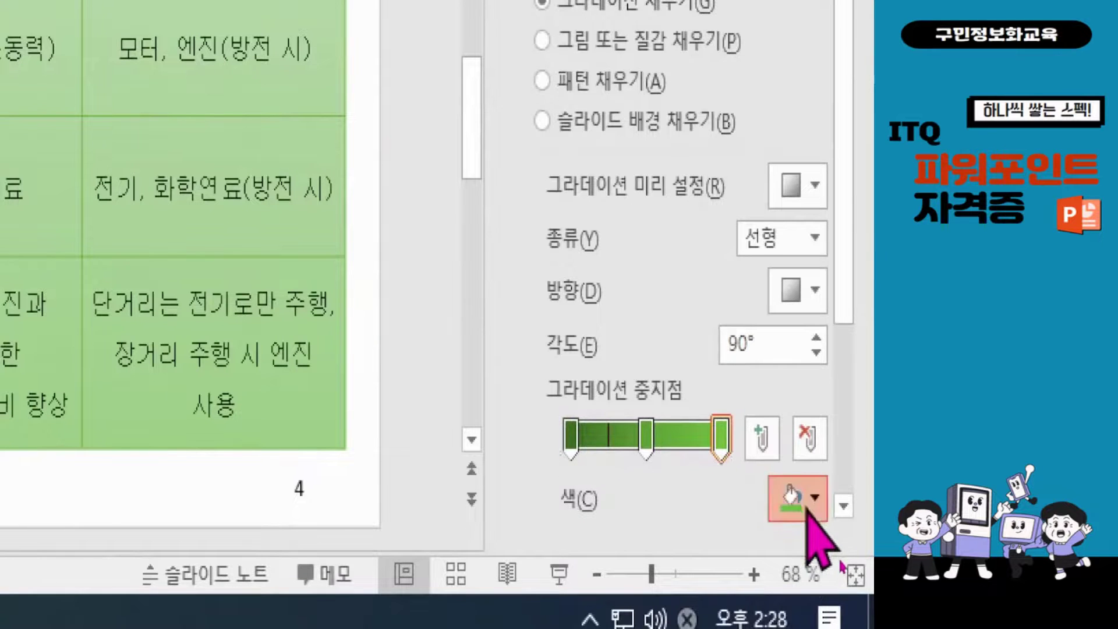
{"action": "left_click", "coordinate": [810, 510]}
{"action": "left_click", "coordinate": [648, 196]}
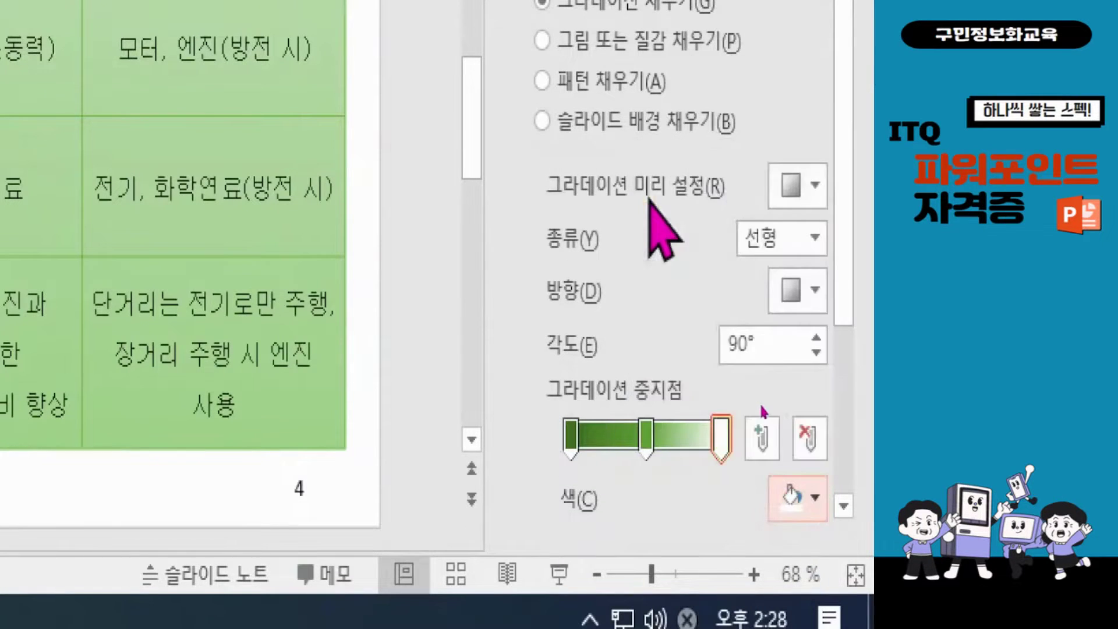